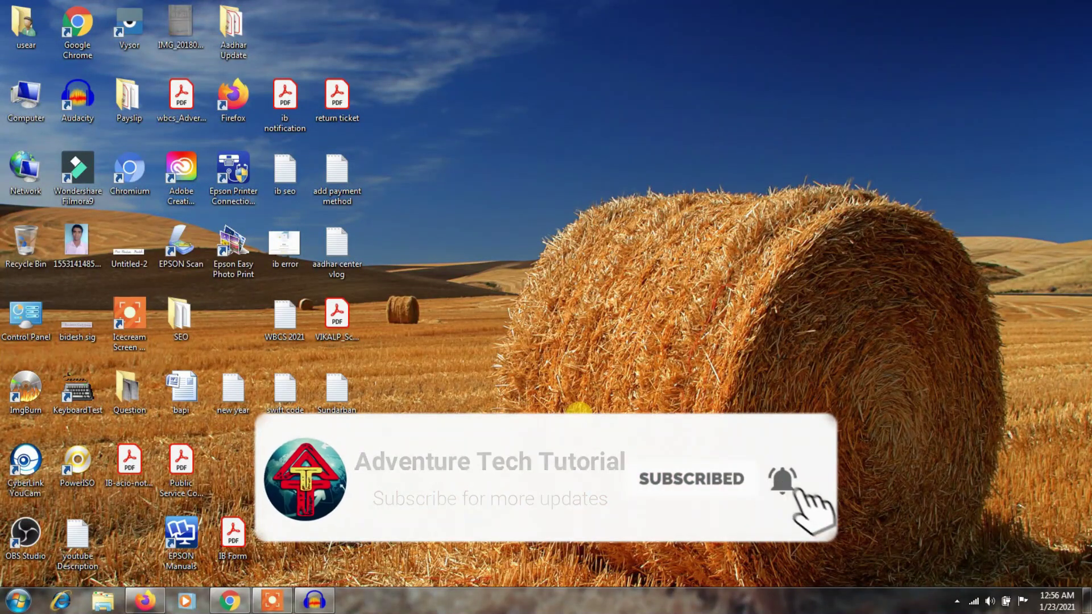
Restore the Chrome window showing the West Bengal Police homepage at wbpolice.gov.in.
click(230, 605)
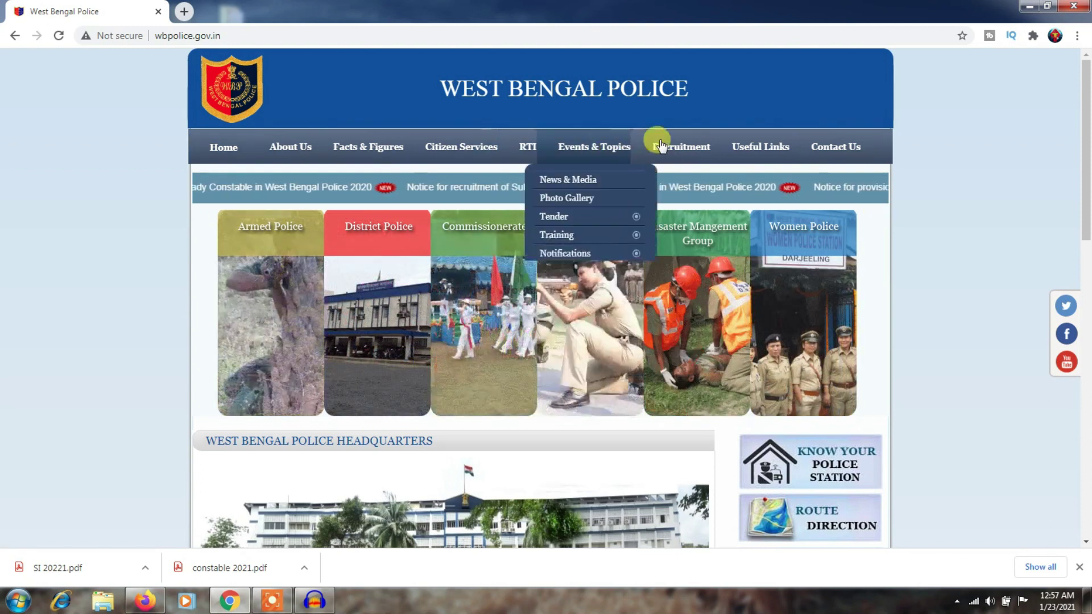
Open the Recruitment notices page from the top menu and pick the Sub-Inspector 2020 entry.
mouse_move(685, 147)
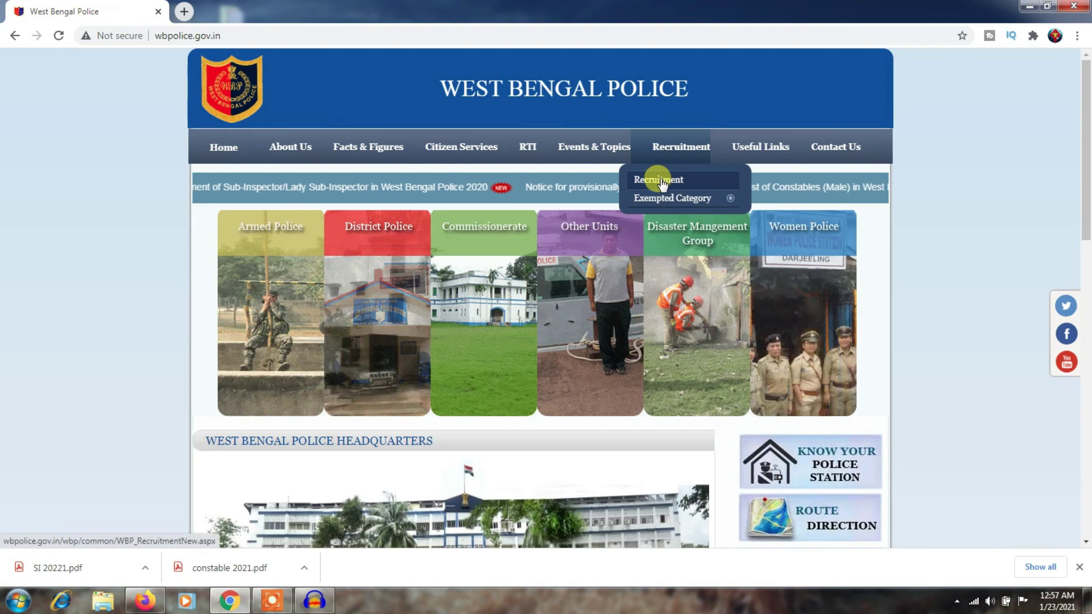
click(661, 181)
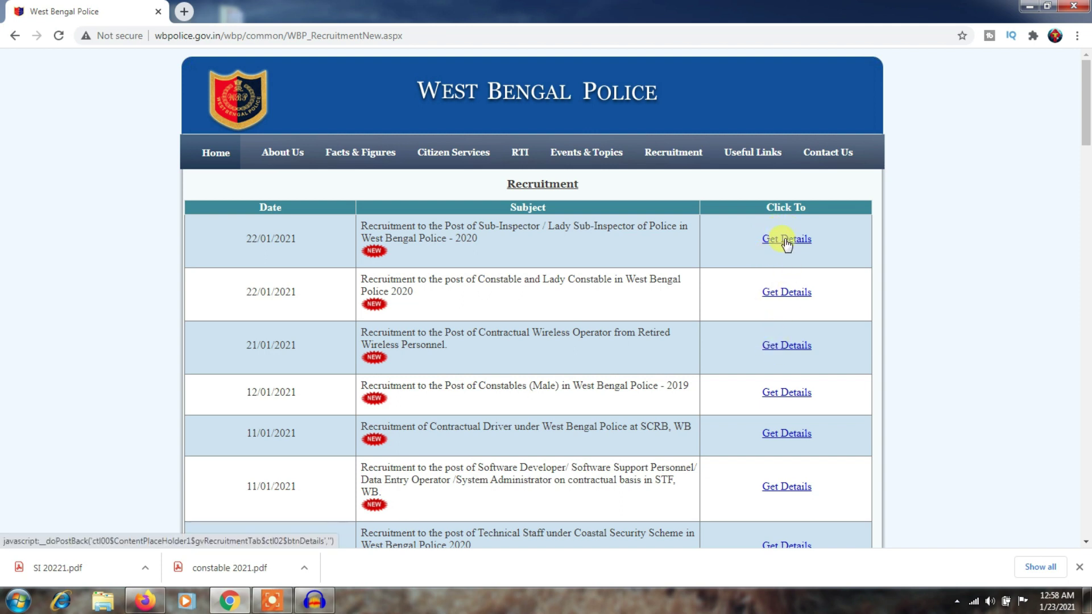
click(786, 240)
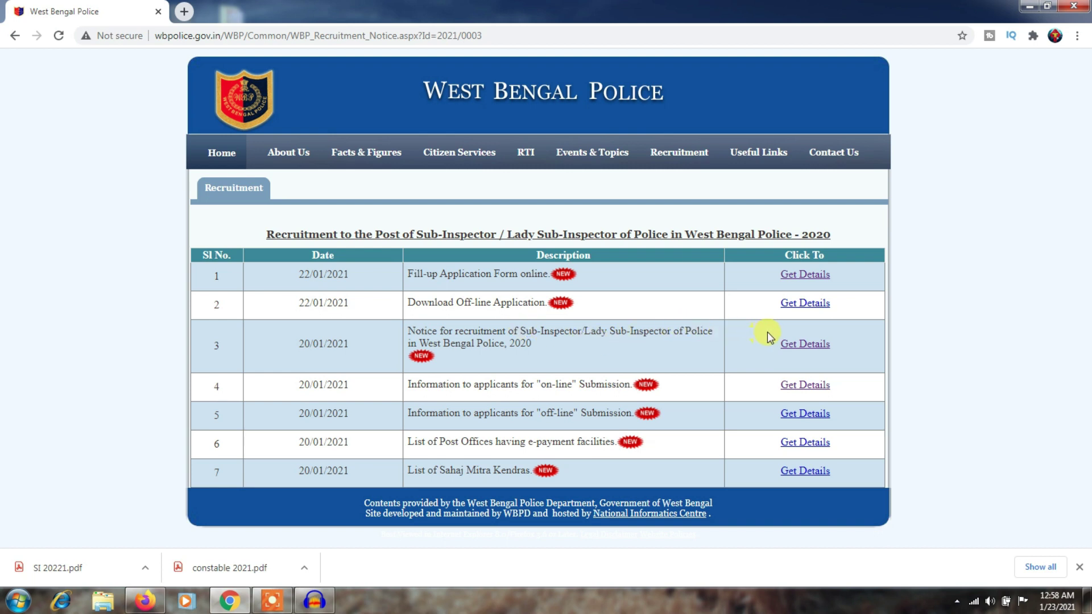
Open the Sub-Inspector 2020 recruitment notice PDF, NOTICE (for SI & LSI)-SI21.pdf.
click(805, 344)
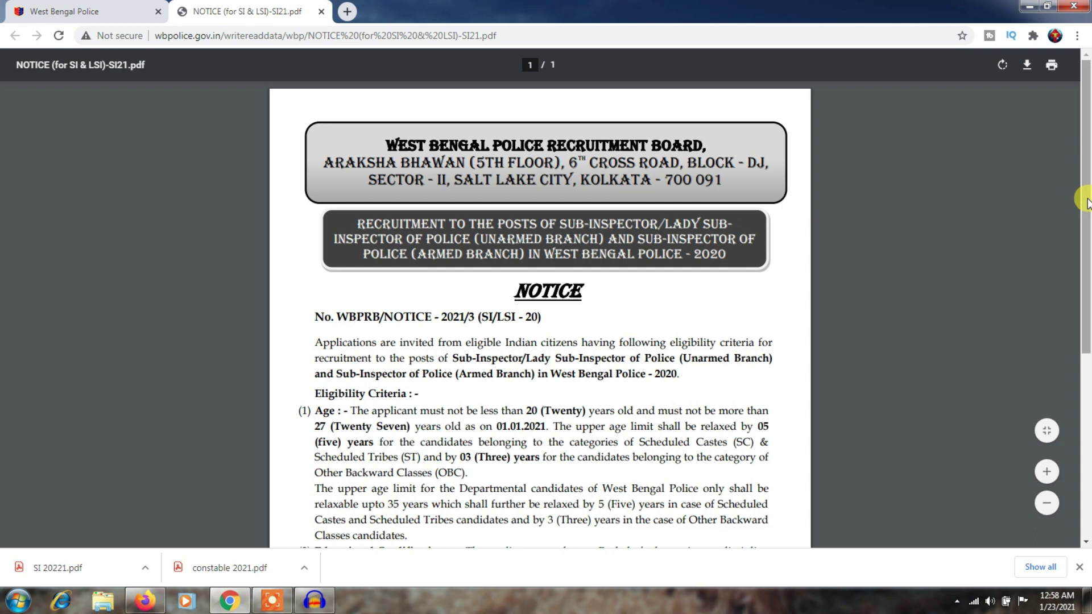
Scroll the notice PDF to the eligibility criteria, then return to the police recruitment tab.
drag(1086, 202, 1086, 364)
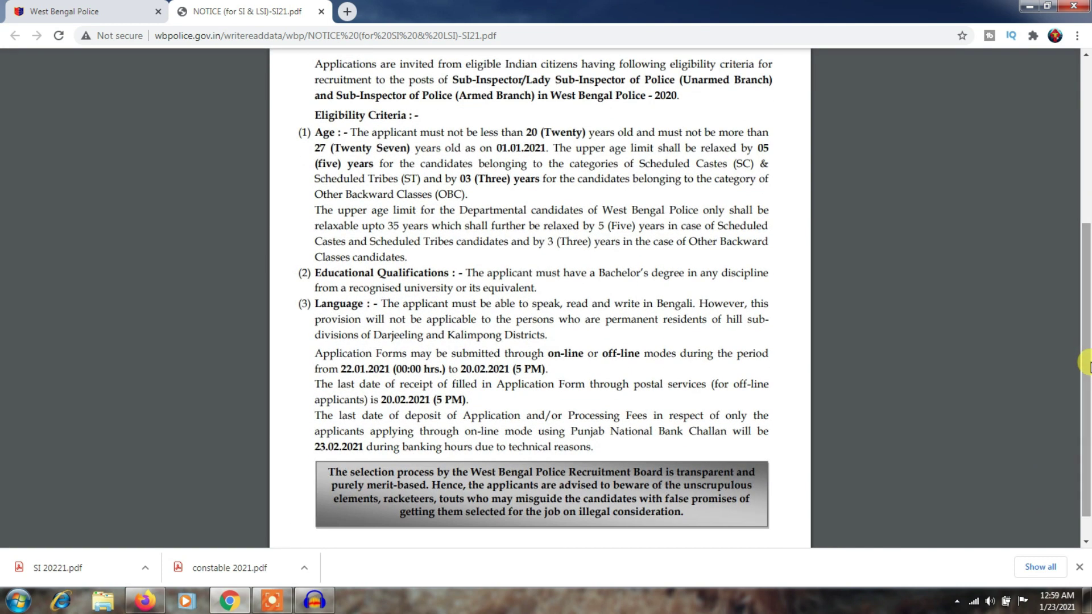
key(ctrl+Tab)
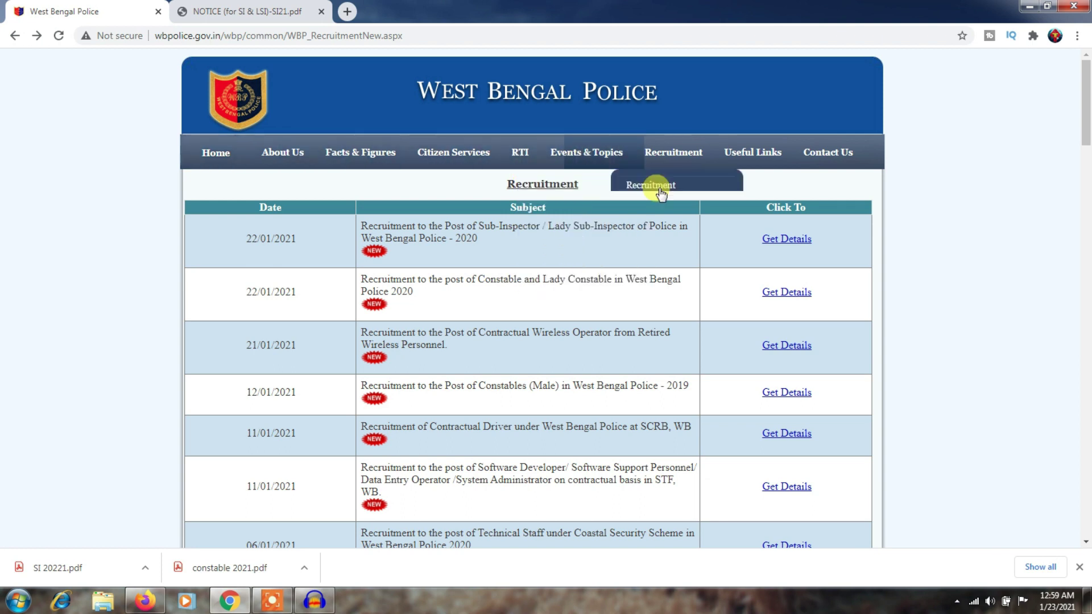
Open the Sub-Inspector 2020 details and its Fill-up Application Form online link.
click(779, 240)
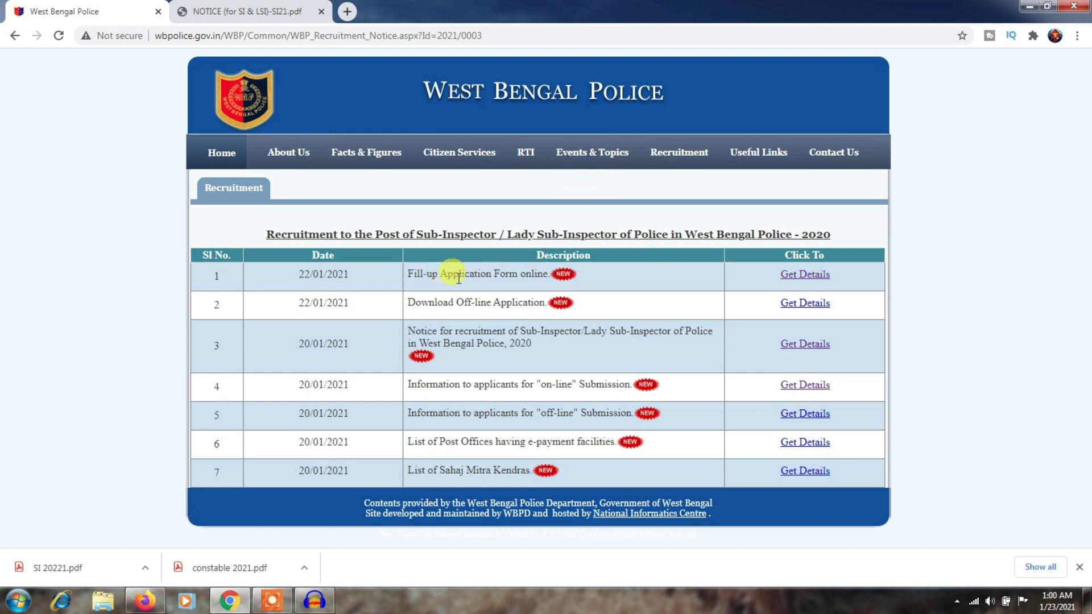
click(803, 275)
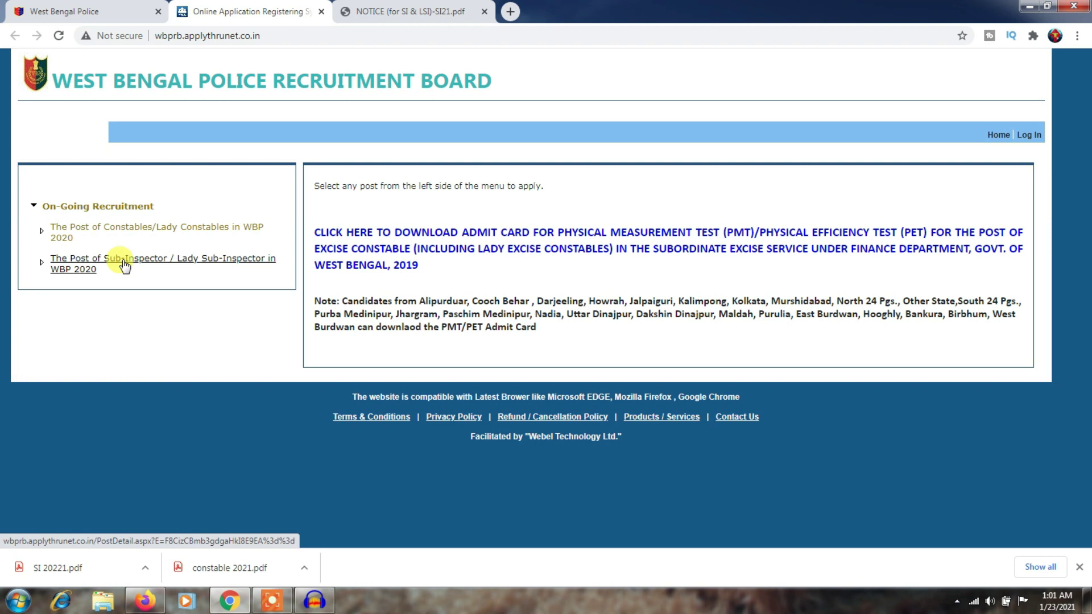
Select The Post of Sub-Inspector / Lady Sub-Inspector in WBP 2020 under On-Going Recruitment.
click(124, 265)
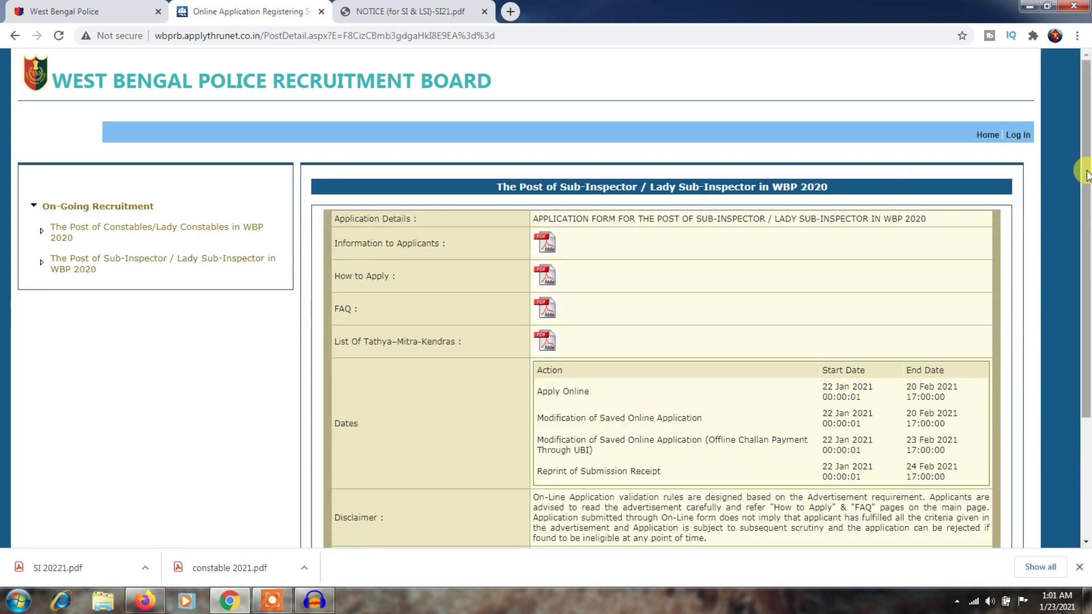
Check the 22 Jan–20 Feb 2021 application window and choose Apply Online.
scroll(662, 224, down, 3)
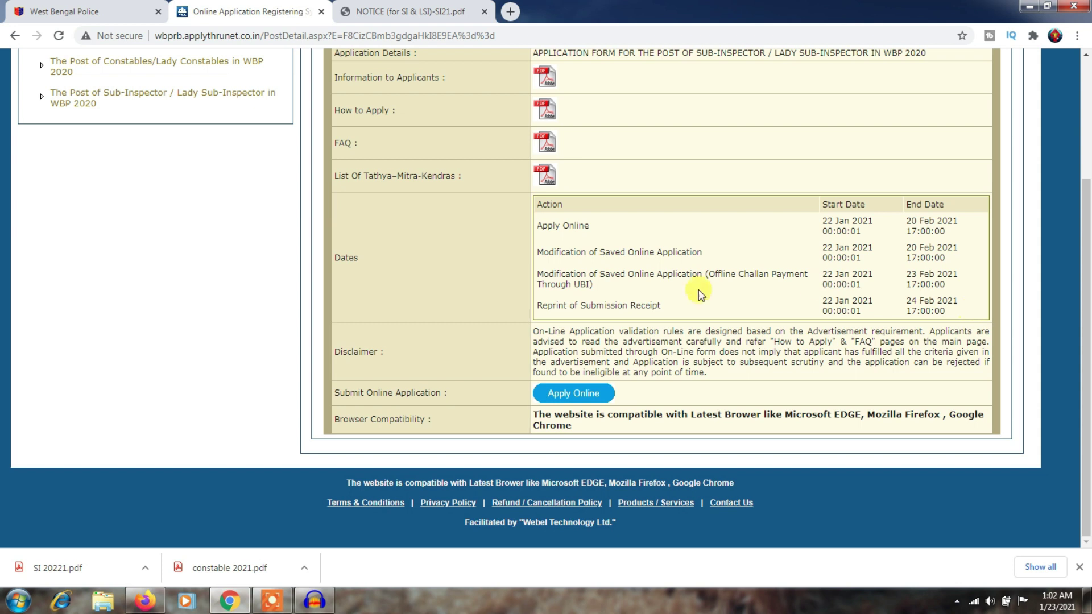
click(575, 394)
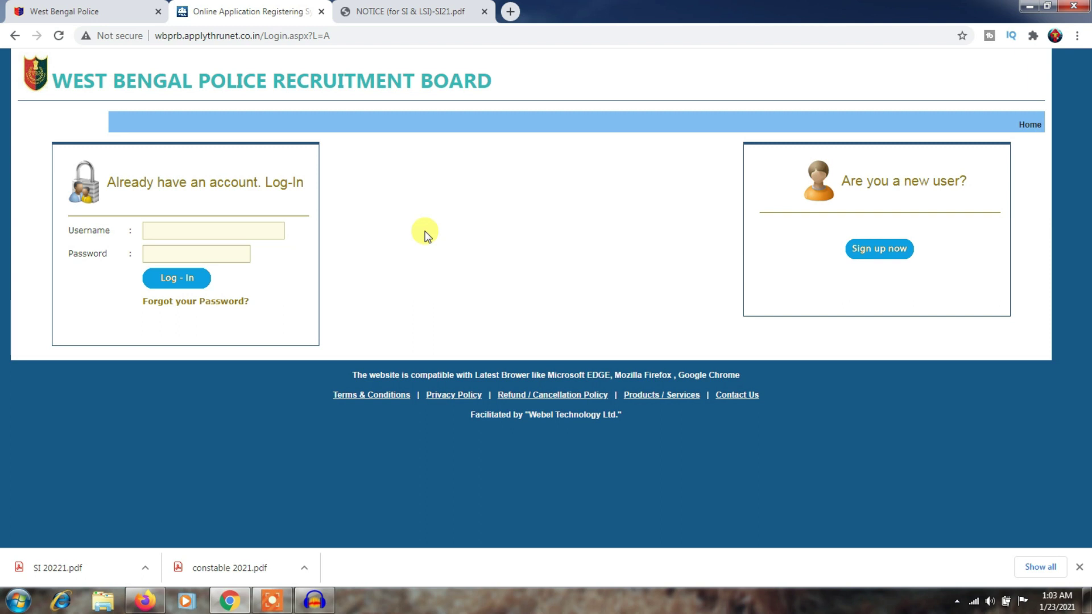
Choose Sign up now on the Login page to register as a new applicant.
click(903, 250)
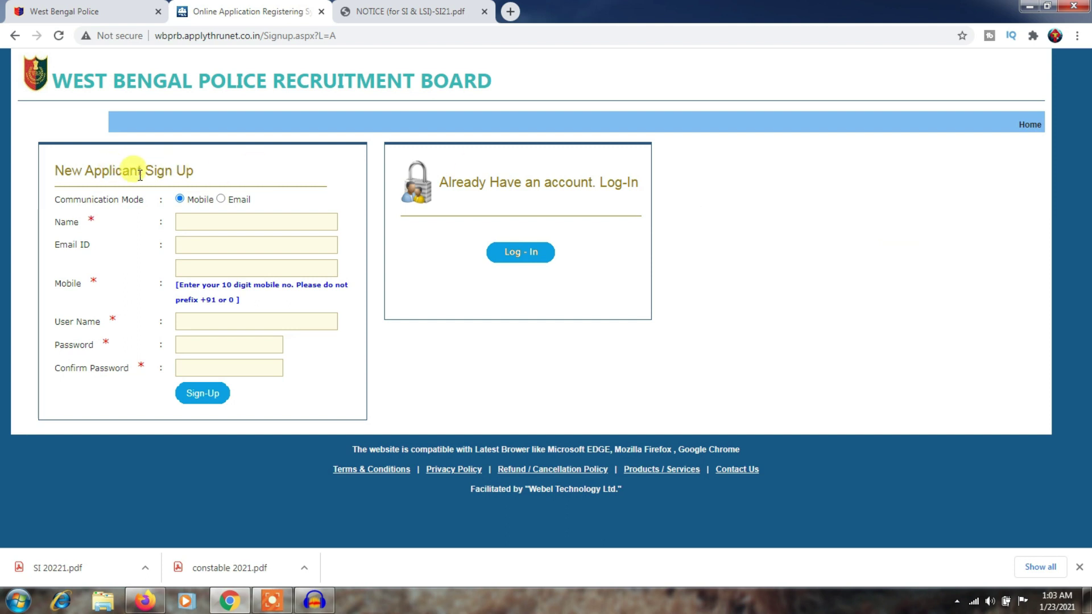
Toggle the sign-up form's communication mode from Mobile to Email.
click(180, 199)
click(221, 199)
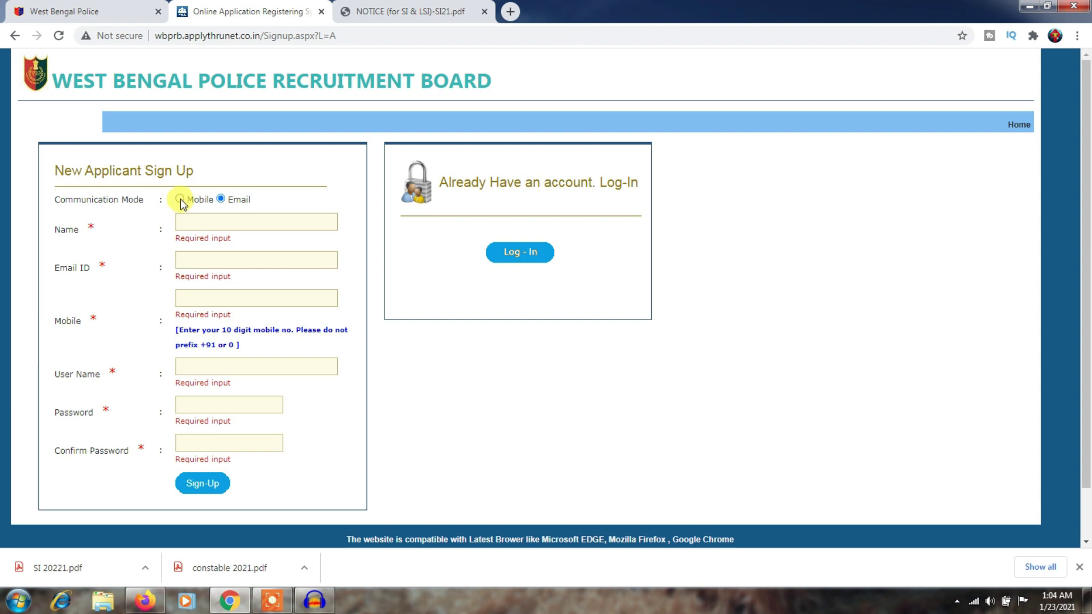
Switch back to Mobile mode and enter the applicant's name, e-mail address and mobile number.
click(180, 200)
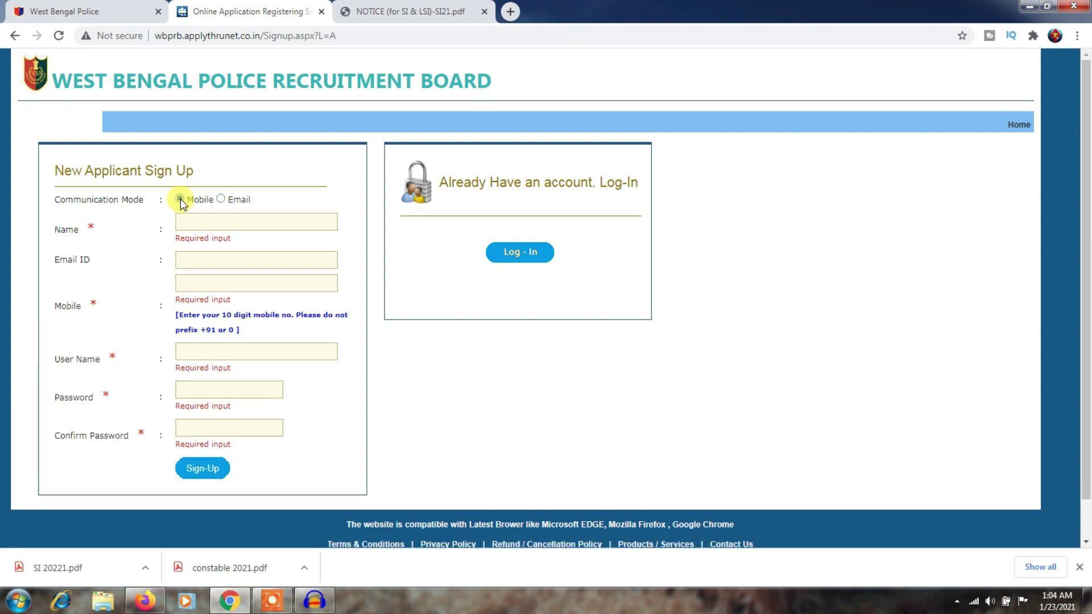
click(213, 221)
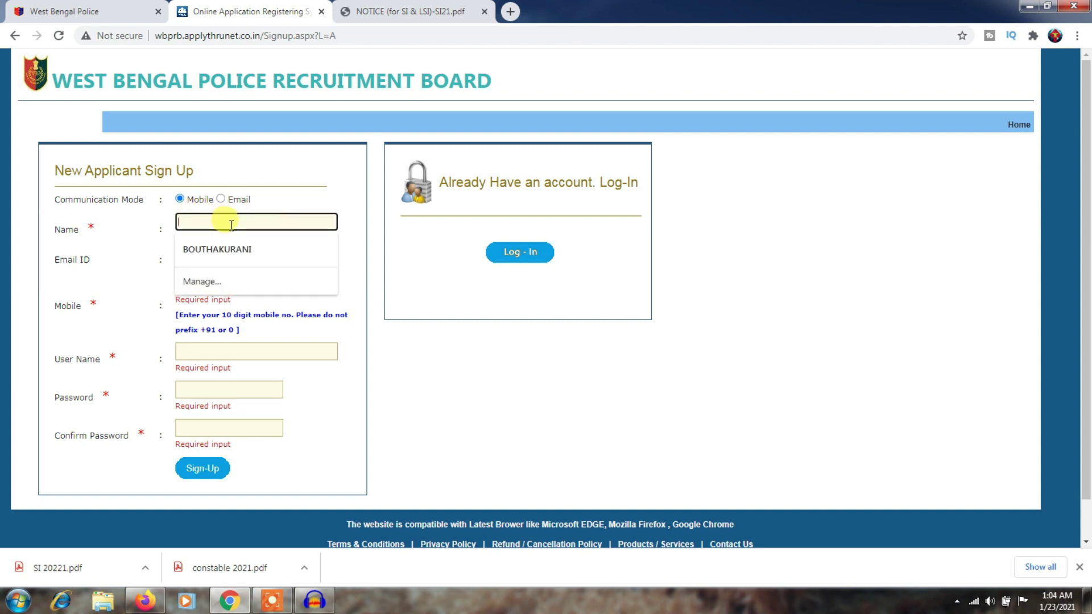
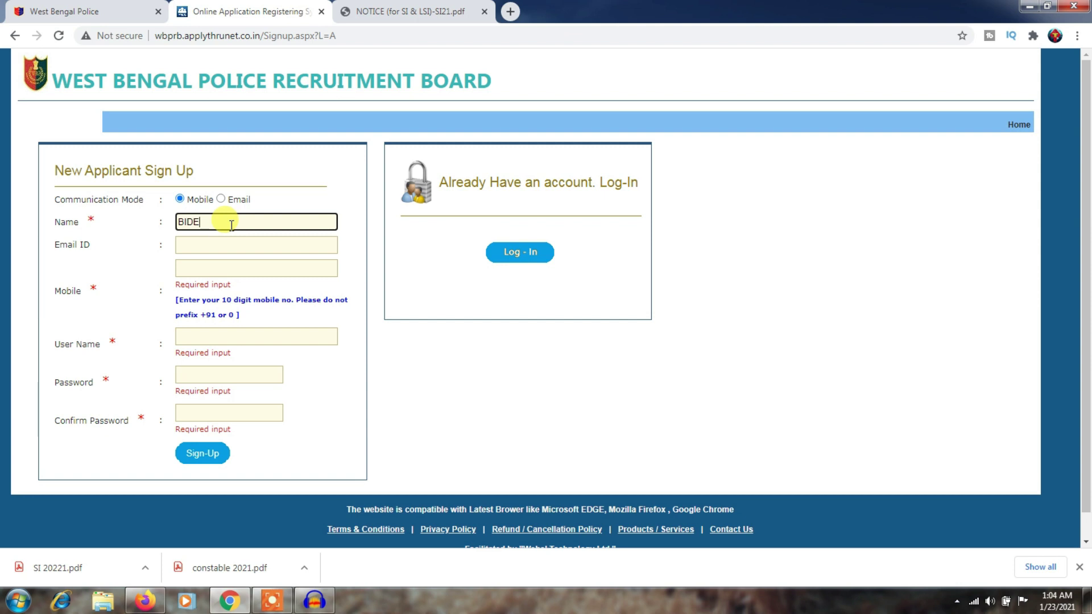
click(229, 244)
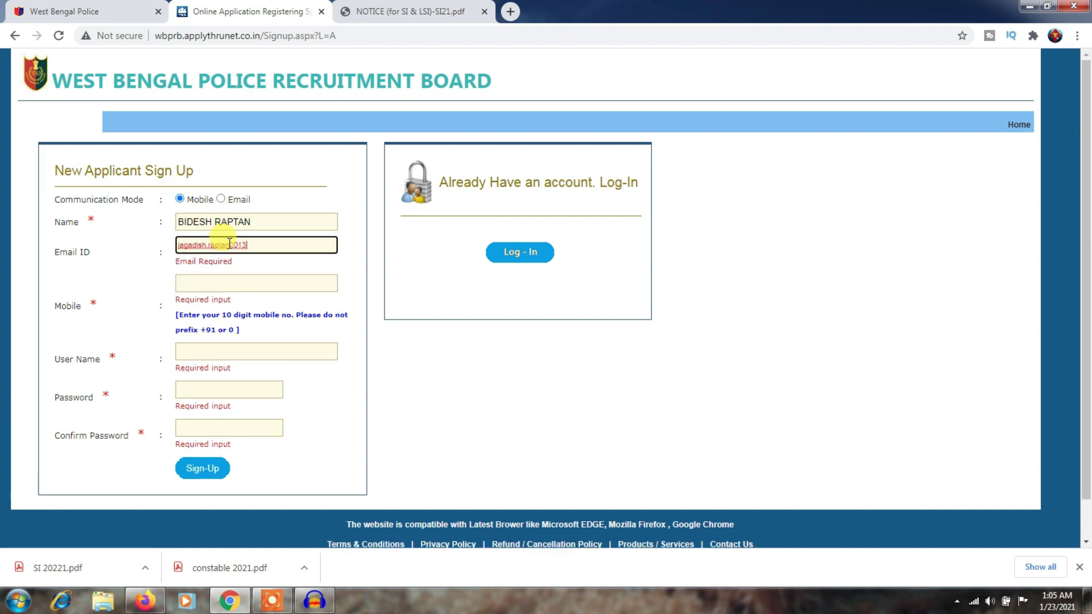
click(244, 269)
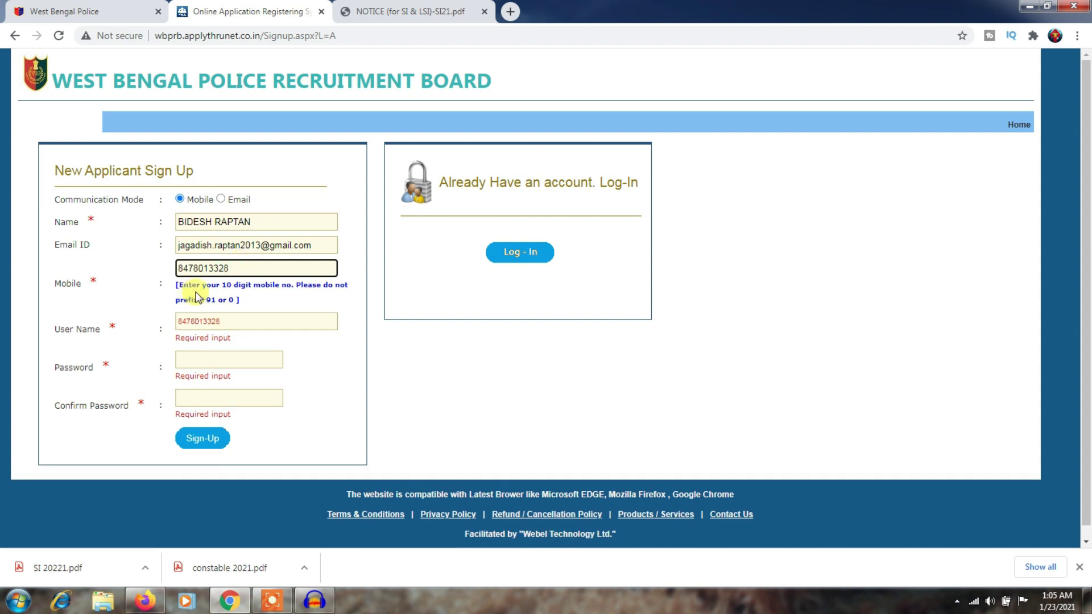
Fill in the user name and set the account password and its confirmation.
click(224, 322)
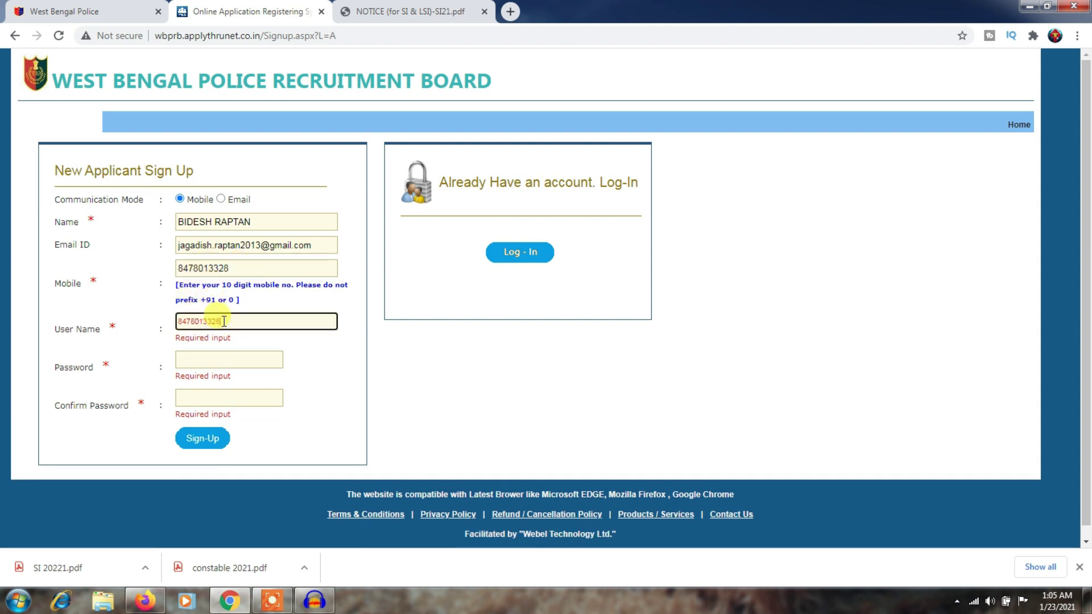
click(213, 357)
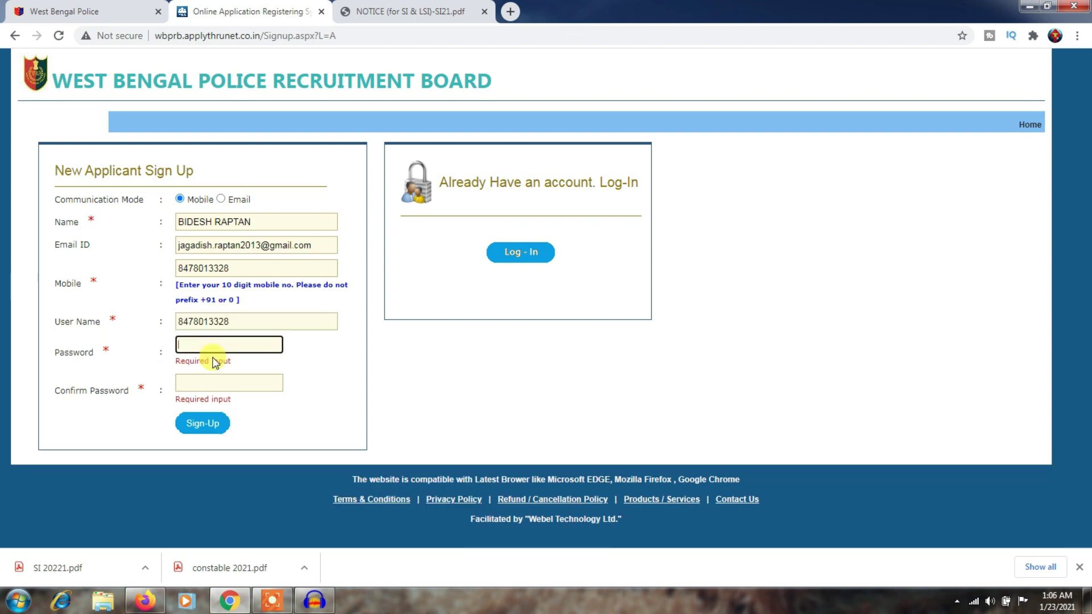
text(*******)
click(215, 364)
text(*********)
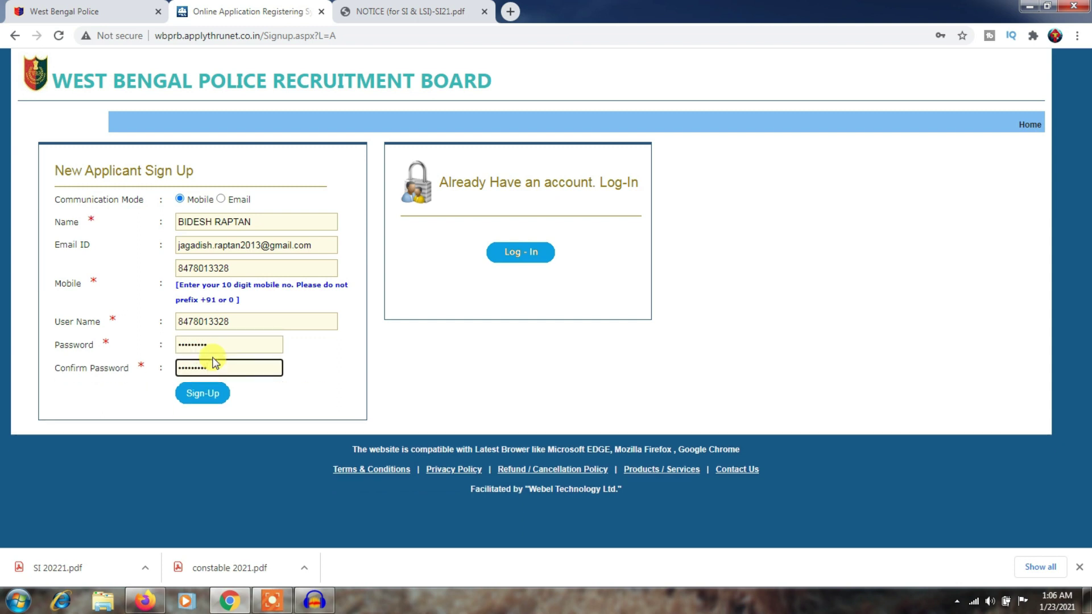
Submit the sign-up details and acknowledge the 'Account Successfully Created' alert.
click(213, 398)
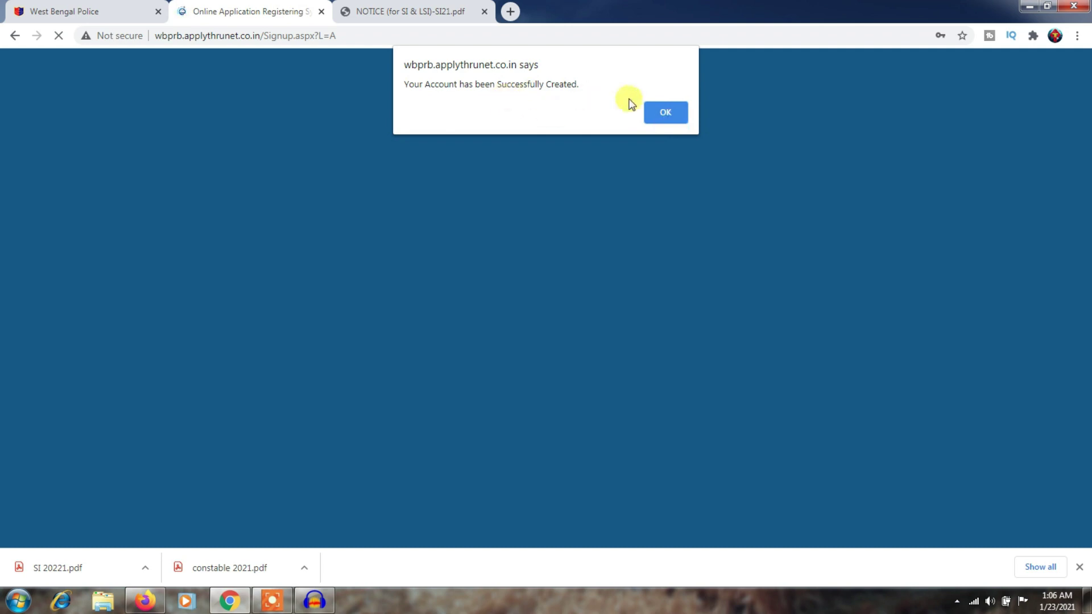
click(659, 111)
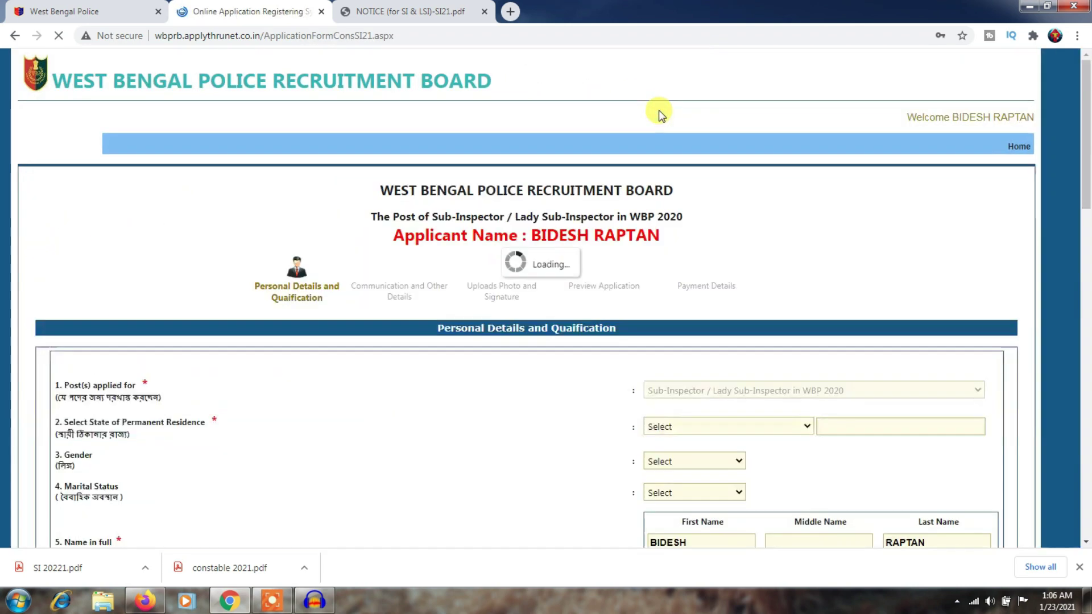
drag(1085, 109, 1087, 145)
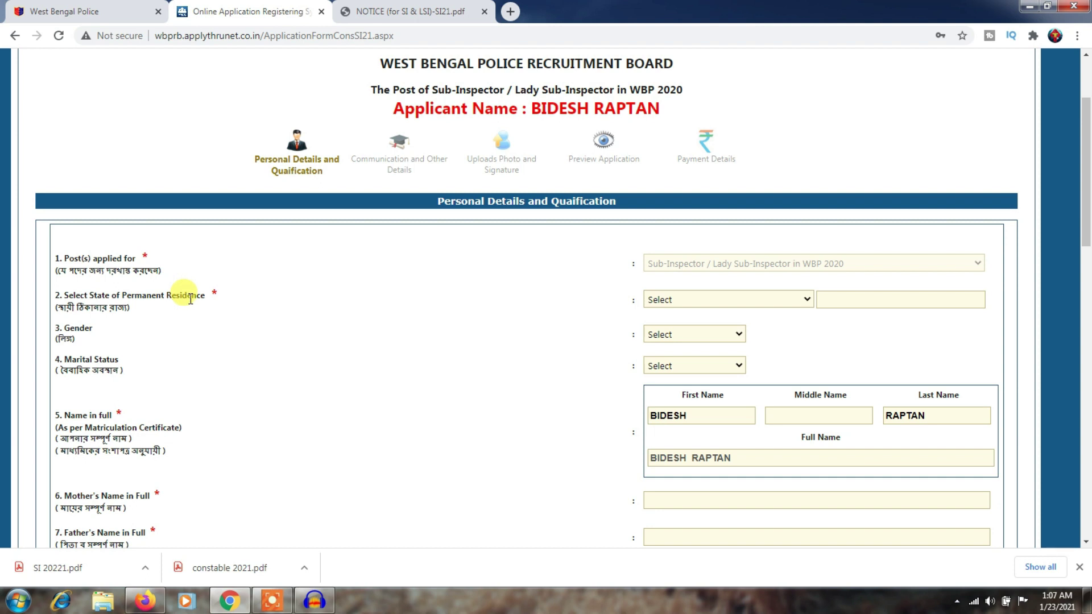
click(768, 299)
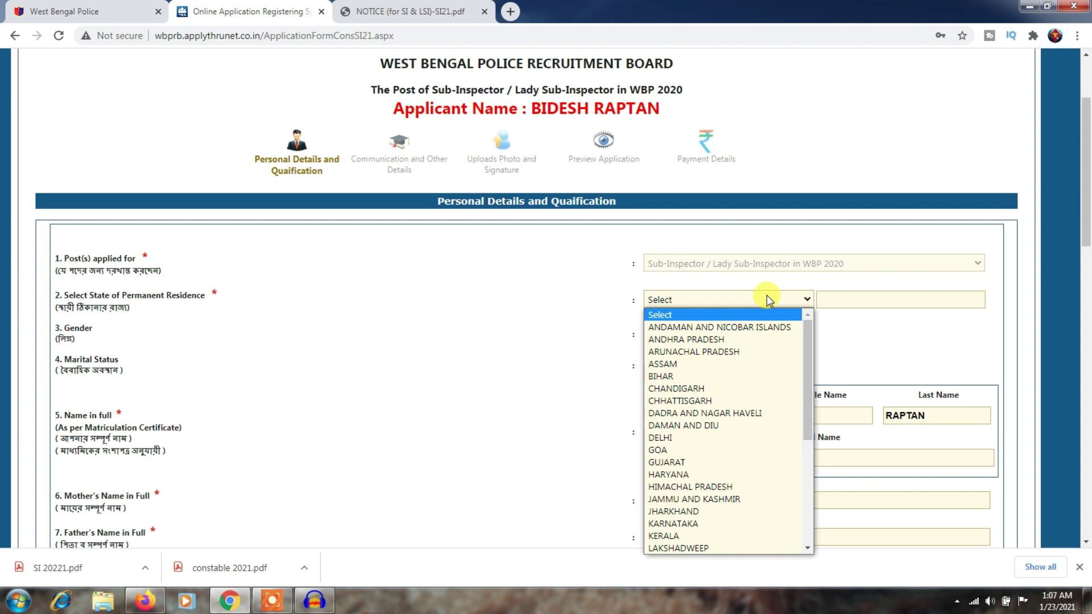
click(572, 304)
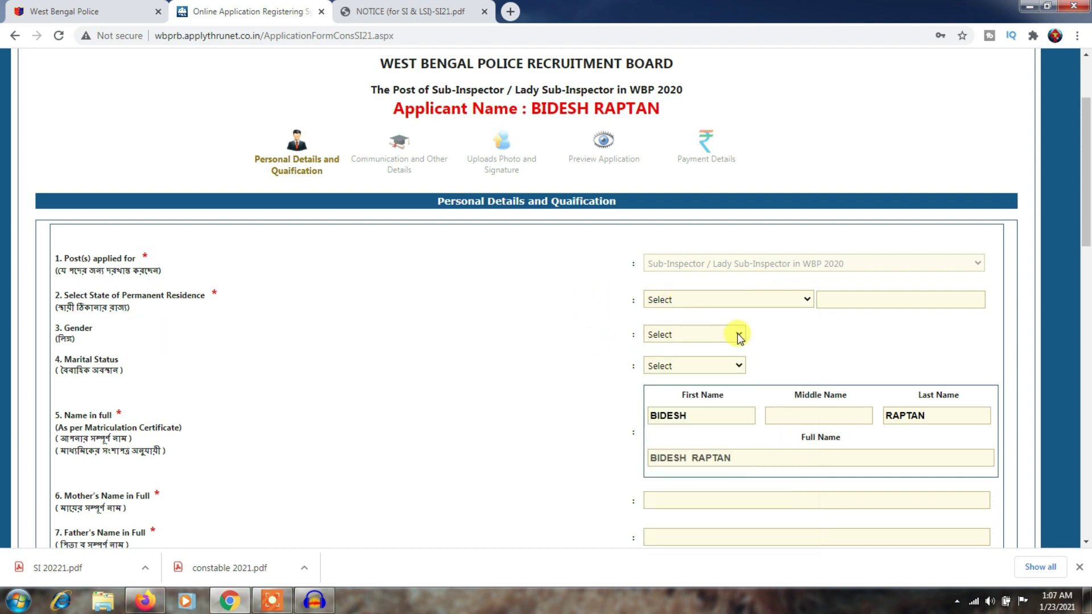
click(723, 371)
click(722, 368)
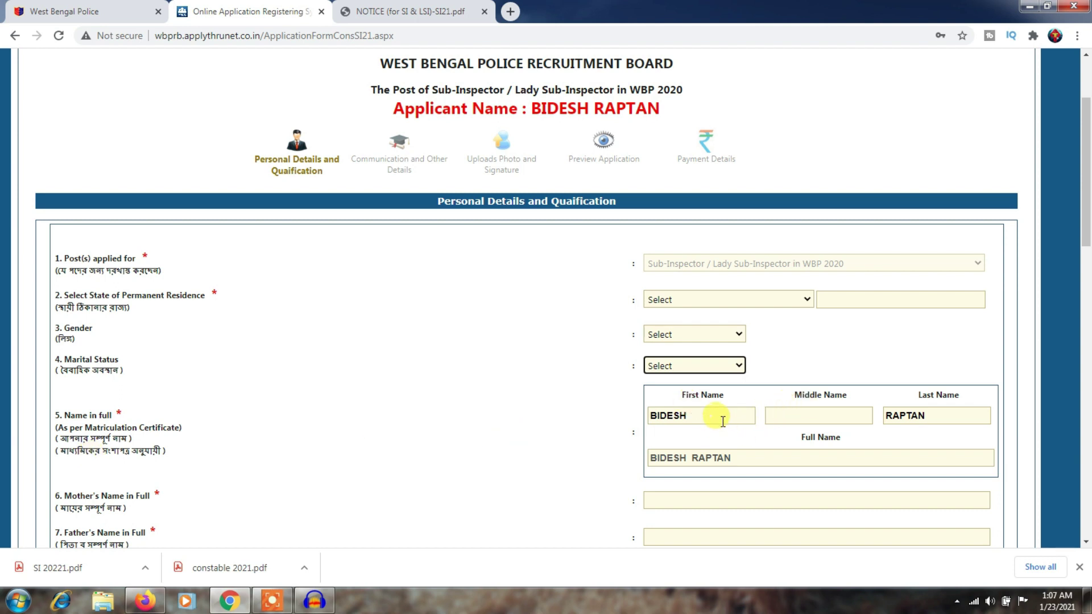
drag(1087, 228, 1080, 276)
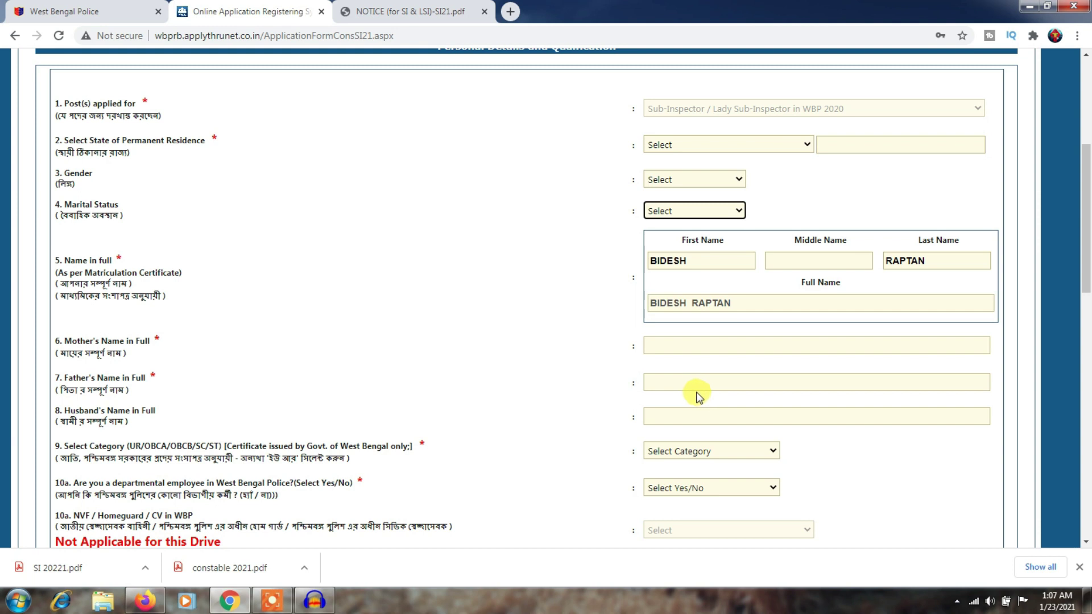
click(675, 414)
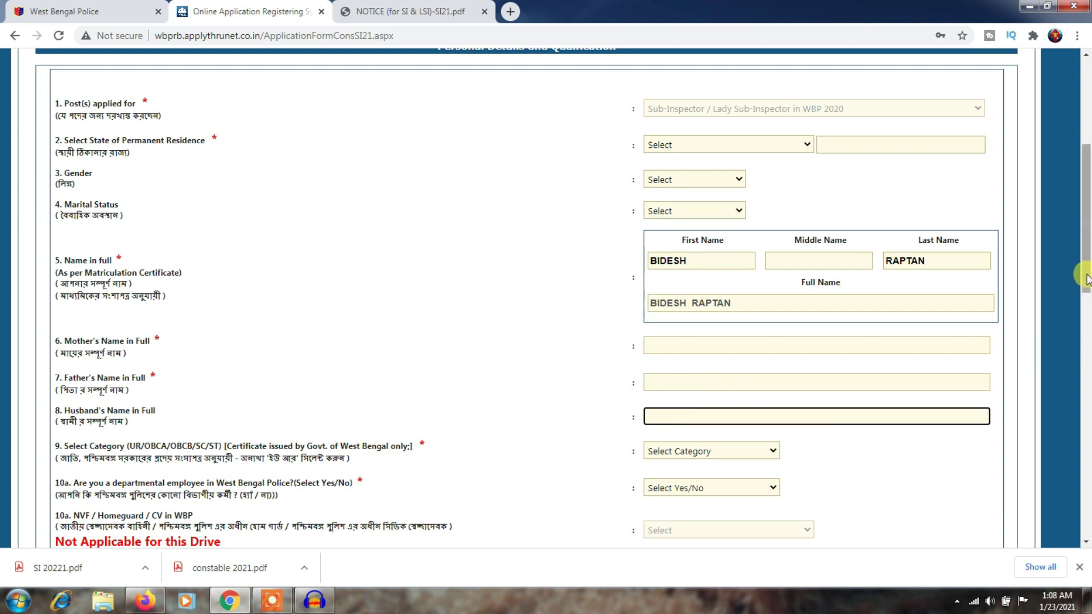
drag(1084, 302, 1086, 319)
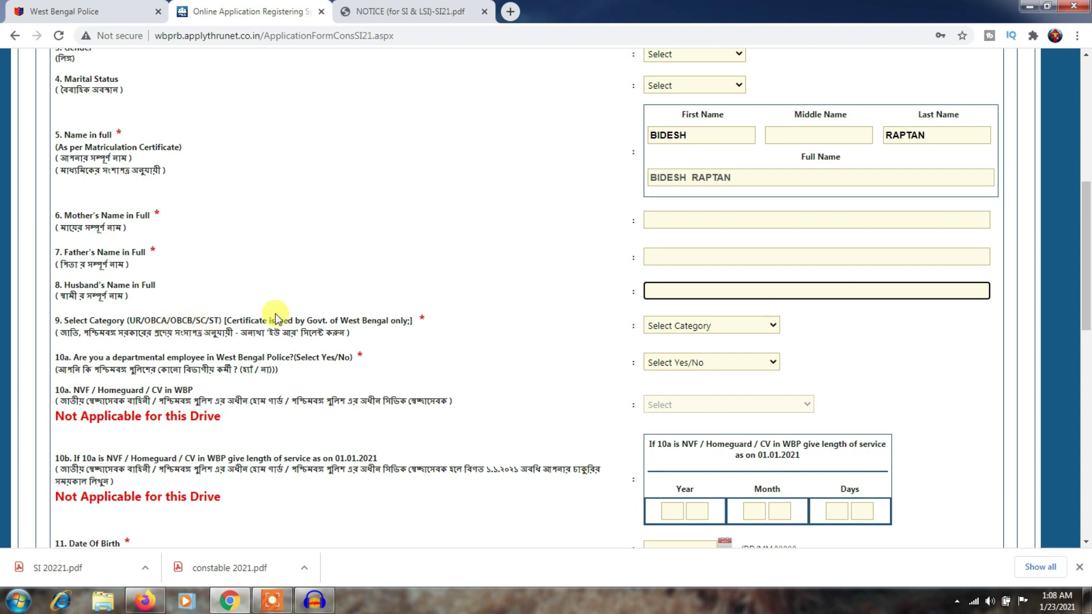
click(735, 326)
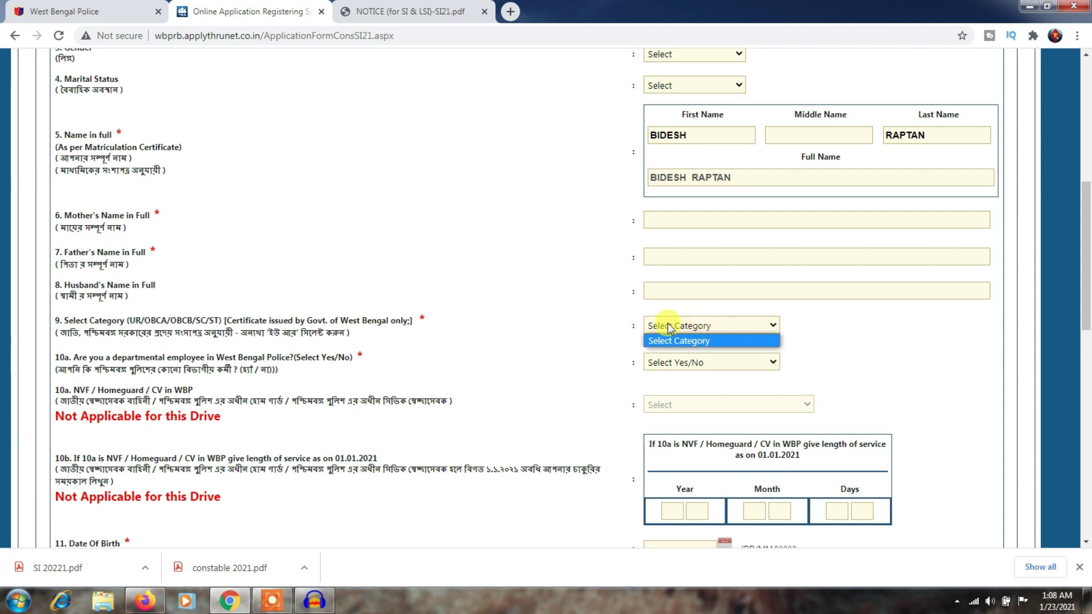
click(519, 341)
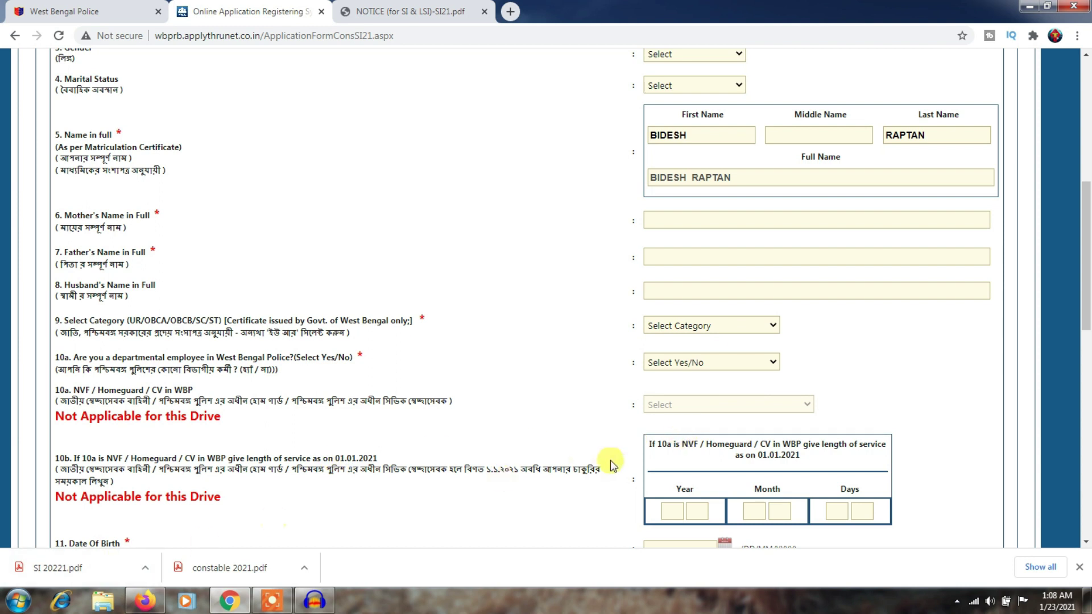
drag(1085, 261, 1086, 330)
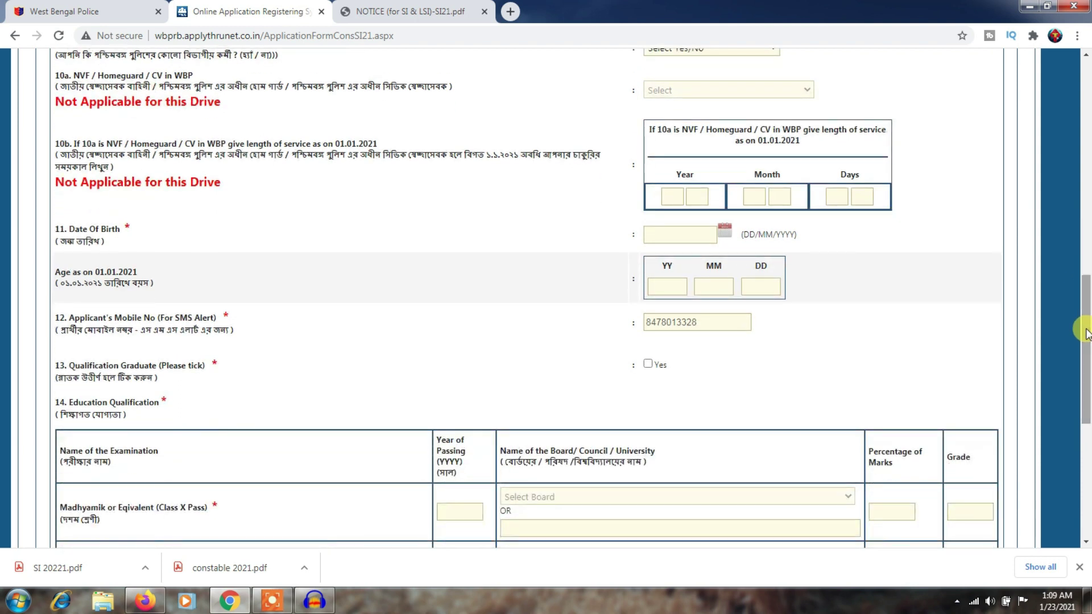
scroll(1083, 332, down, 2)
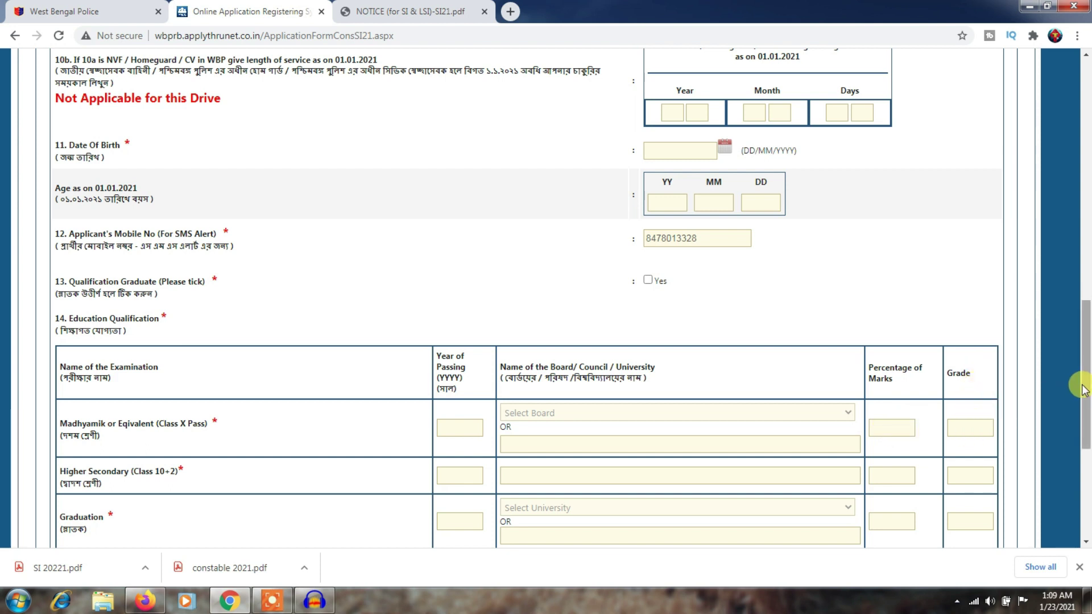
drag(1086, 395, 1080, 439)
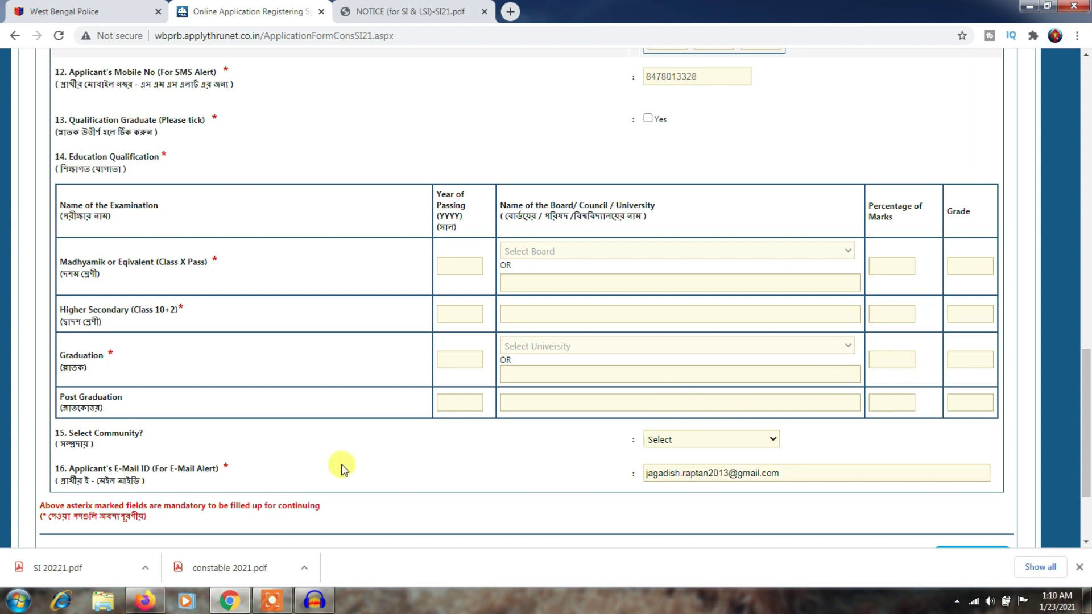
click(773, 441)
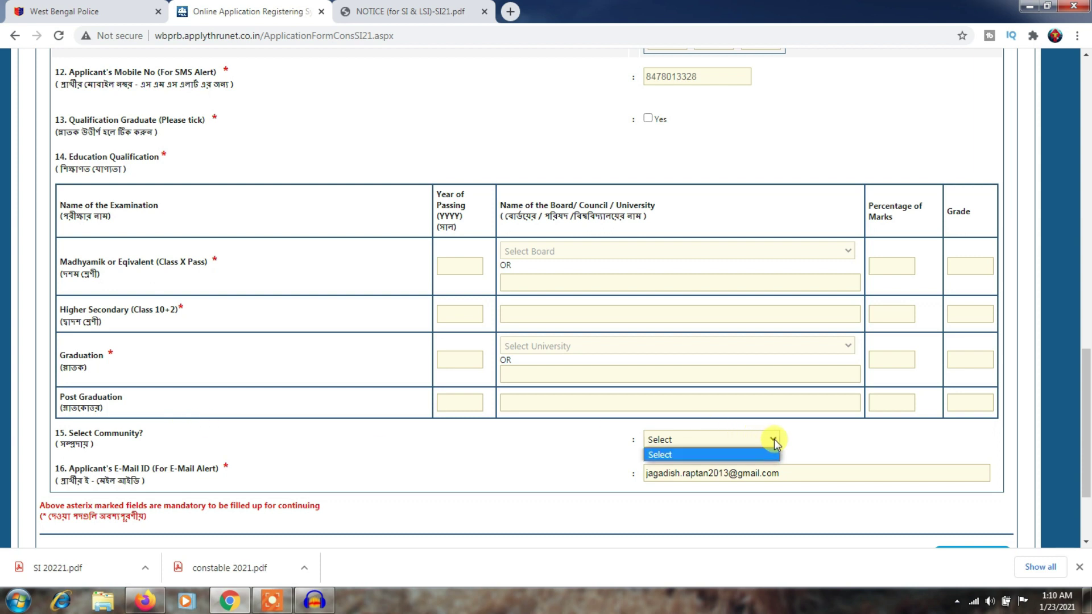
click(773, 439)
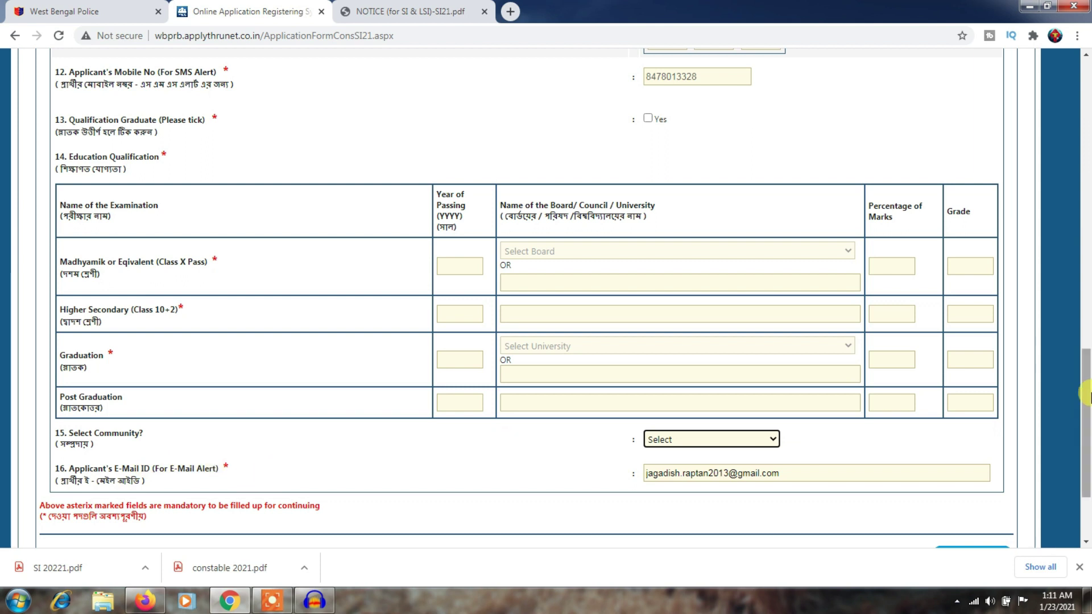
drag(1086, 405, 1087, 433)
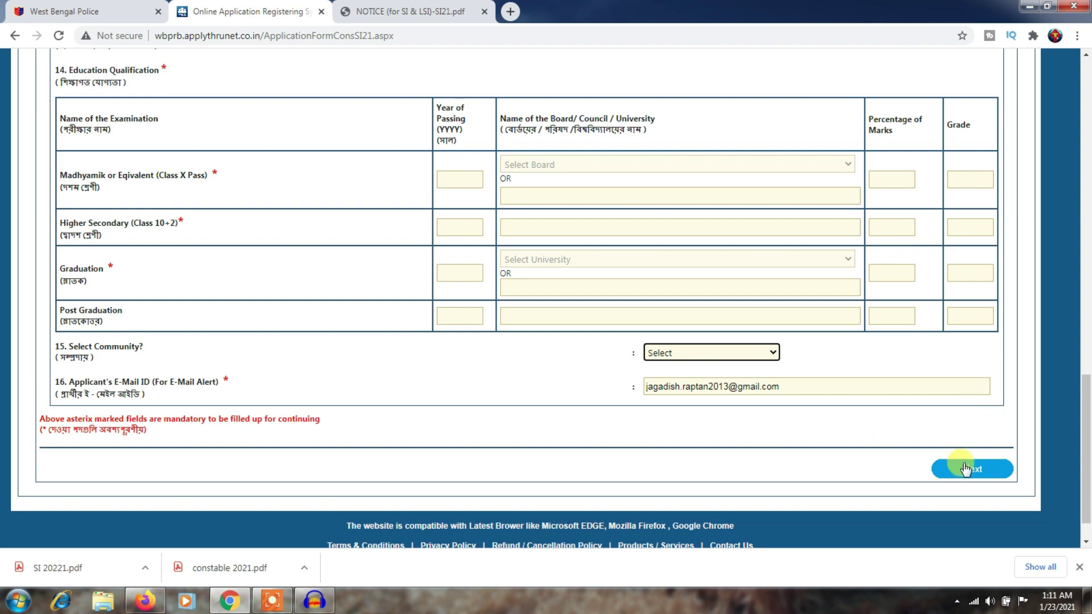
drag(1086, 455, 1086, 185)
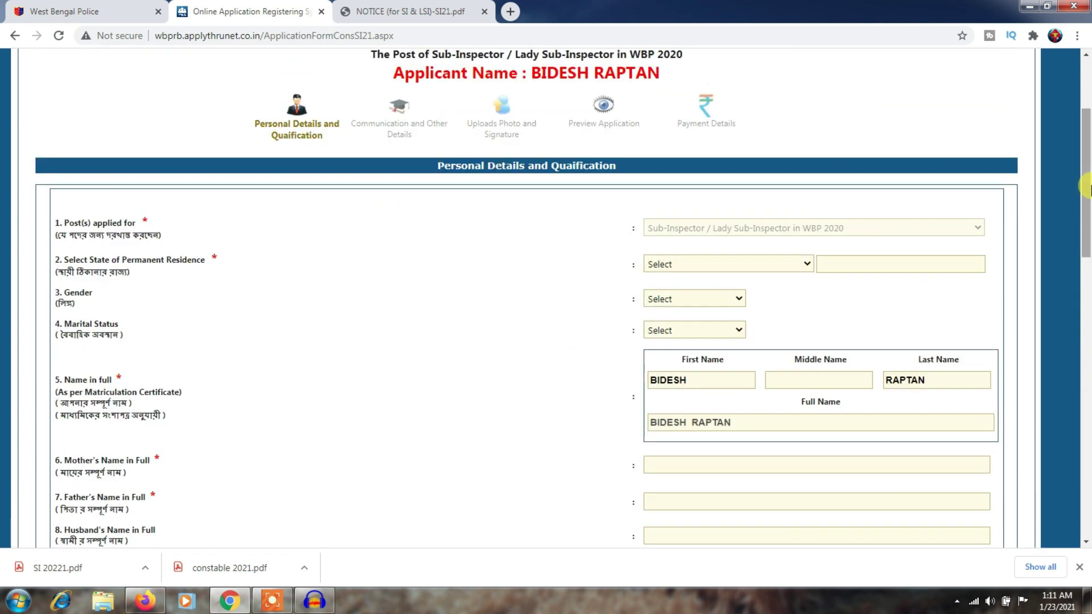
Set state of residence to WEST BENGAL, gender Male and marital status Un-Married.
click(725, 264)
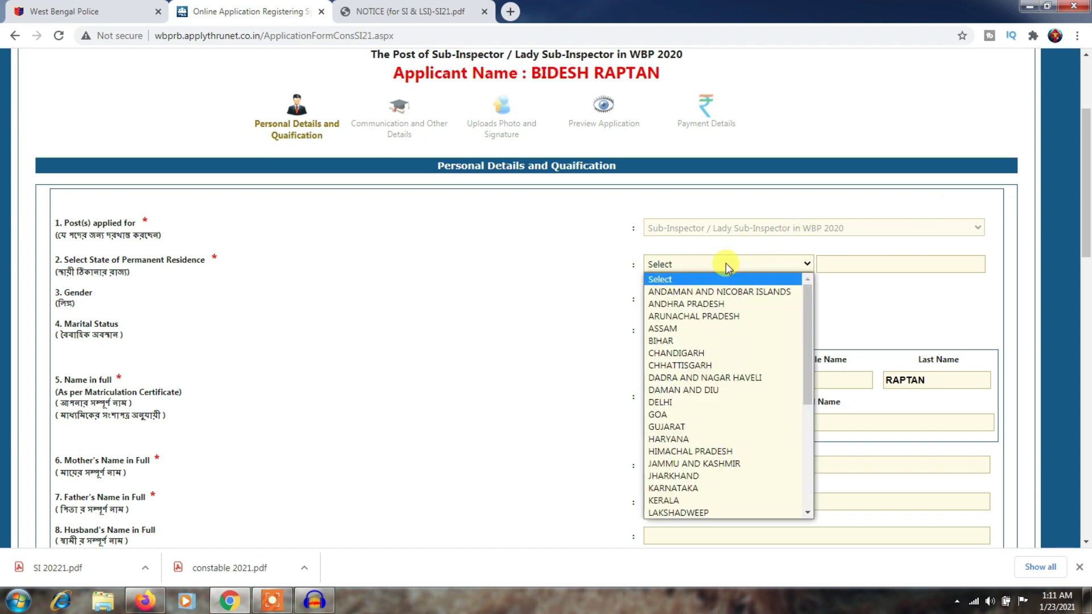
key(w)
key(Return)
click(721, 299)
click(699, 312)
click(696, 330)
click(697, 358)
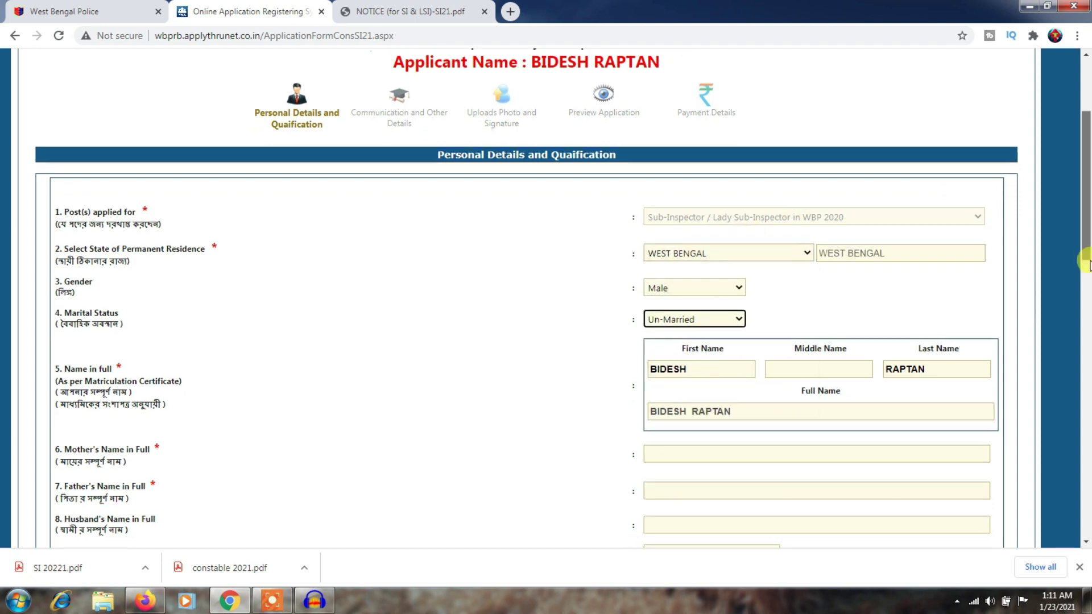
Enter the mother's and father's full names.
scroll(696, 352, down, 2)
click(696, 348)
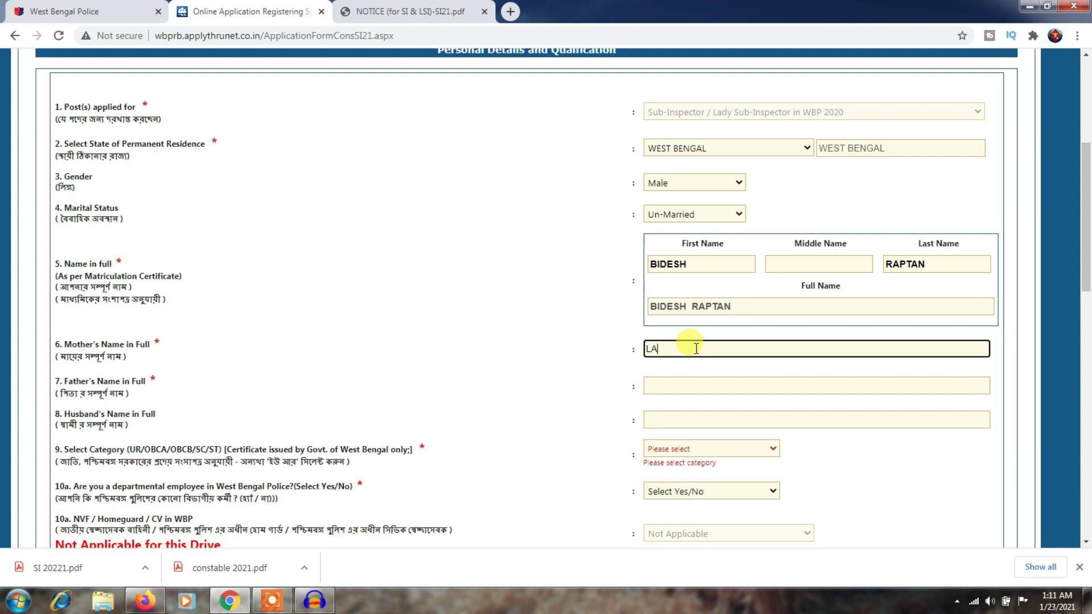
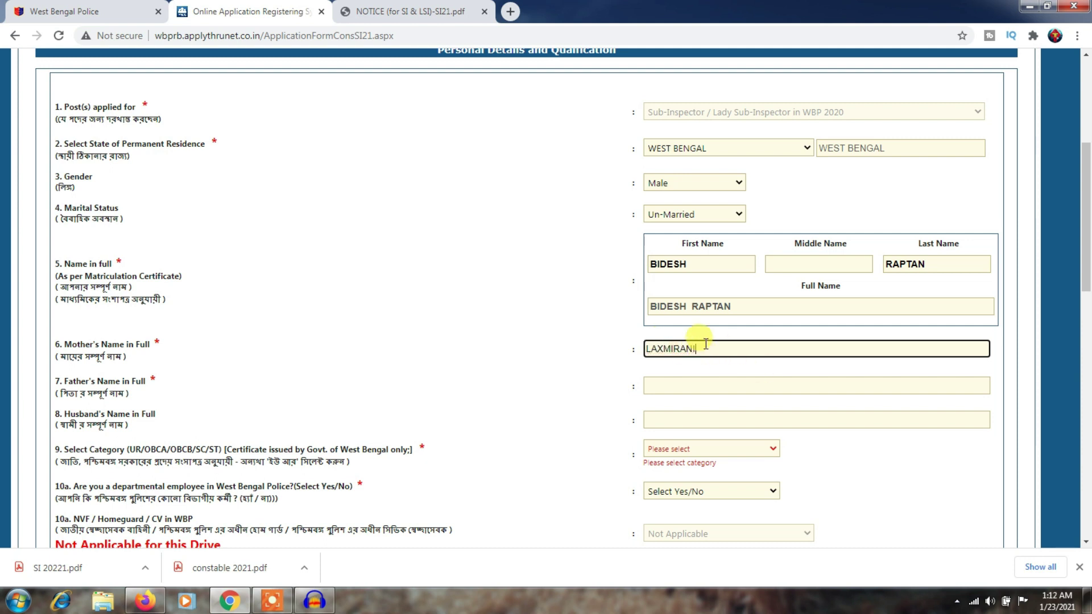
click(675, 386)
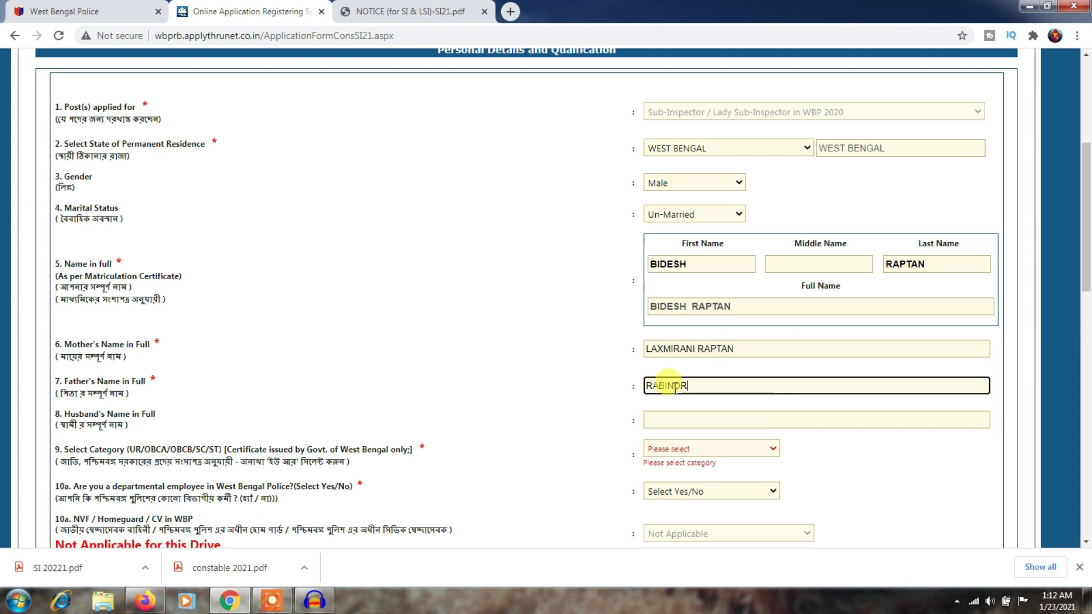
Choose SCHEDULED CASTE as category and answer No to departmental employee.
click(722, 441)
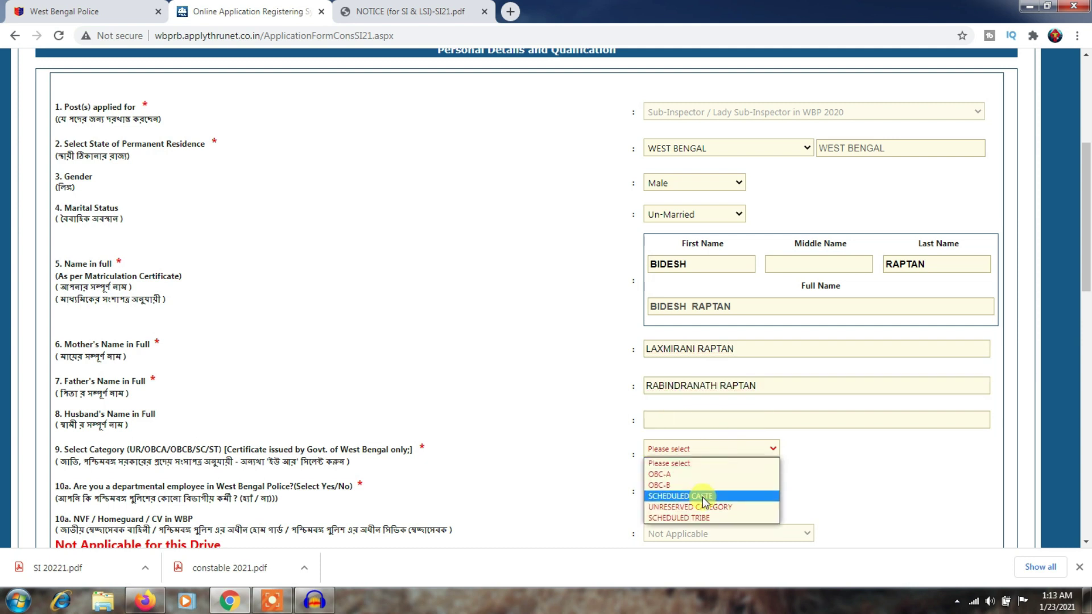
click(702, 496)
scroll(711, 398, down, 2)
click(711, 367)
click(671, 402)
scroll(1086, 375, down, 3)
scroll(1086, 375, down, 2)
click(680, 238)
click(748, 266)
click(694, 266)
click(685, 351)
click(647, 374)
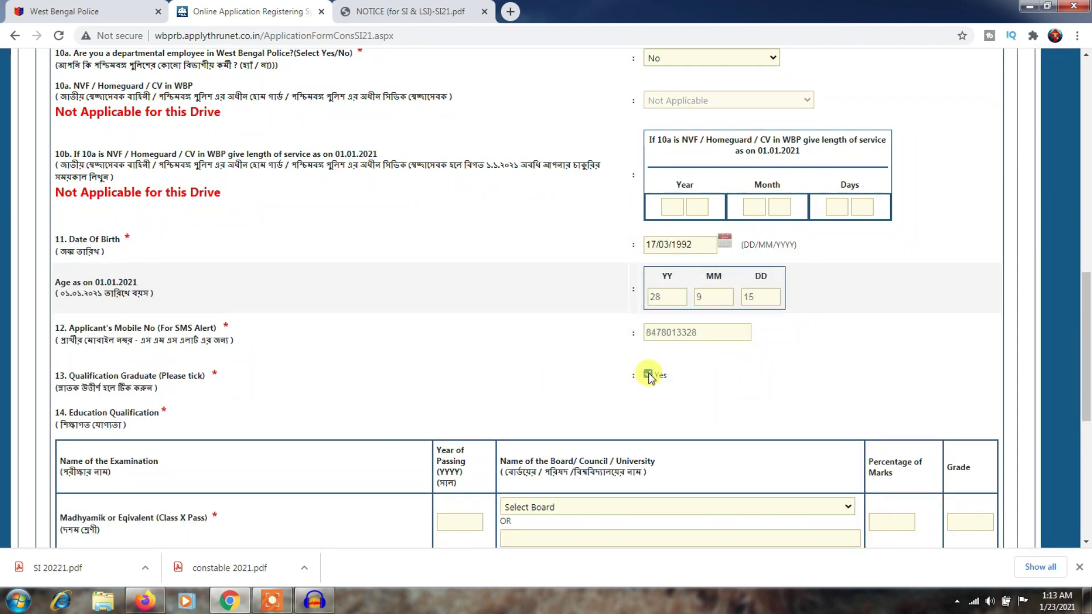
Record Madhyamik as passed in 2008 from West Bengal Board of Secondary Education with 54.87%.
drag(1073, 325, 1073, 364)
click(479, 314)
text(2008)
click(585, 295)
key(w)
scroll(890, 441, down, 3)
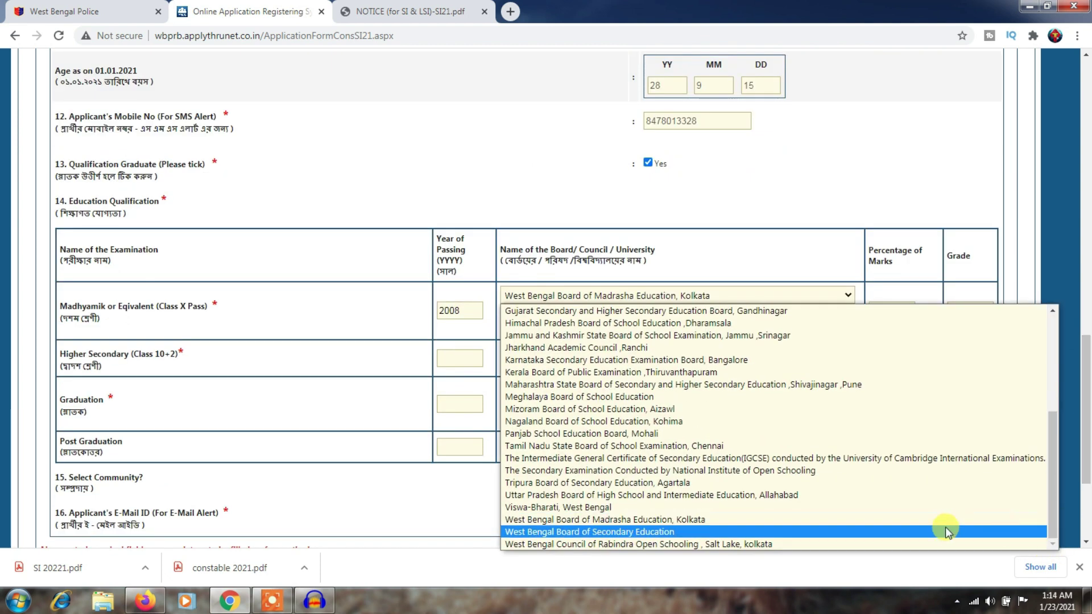
click(945, 532)
click(891, 311)
text(54.87)
Record Higher Secondary as passed in 2010 with the suggested council and its percentage of marks.
click(459, 358)
text(2010)
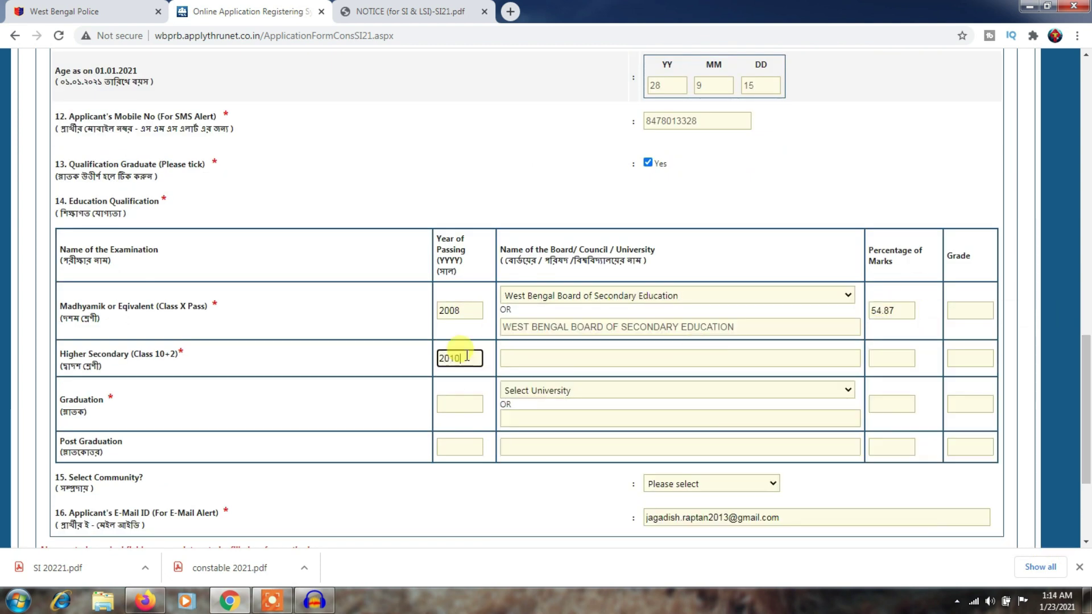
click(563, 358)
click(561, 383)
click(887, 357)
text(65.2)
Set graduation year 2013 and university CALCUTTA UNIVERSITY.
click(460, 404)
text(2013)
key(Tab)
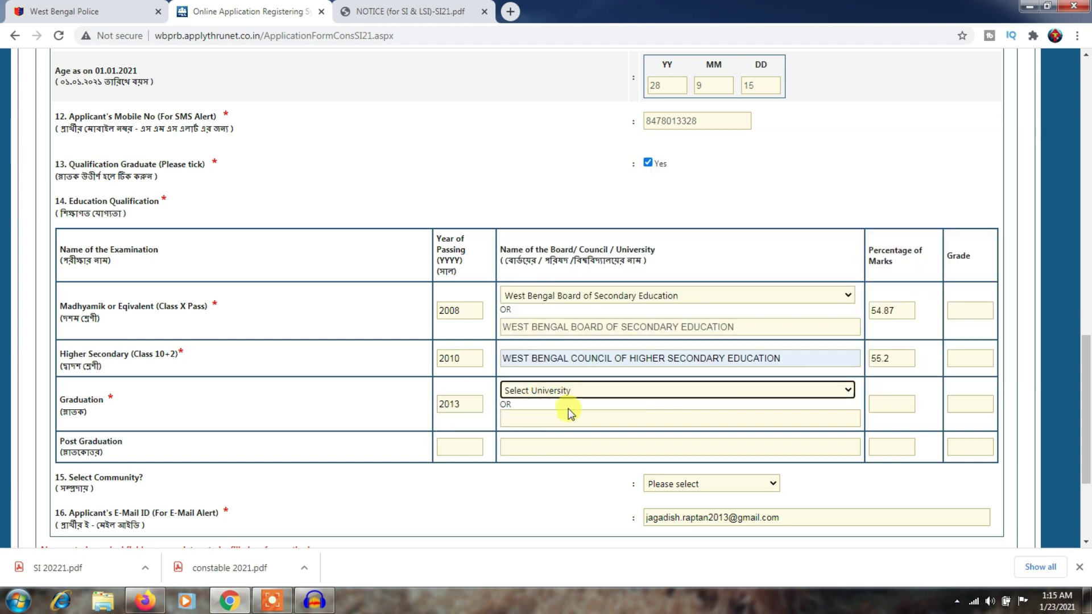
click(591, 391)
key(u)
scroll(1052, 349, down, 5)
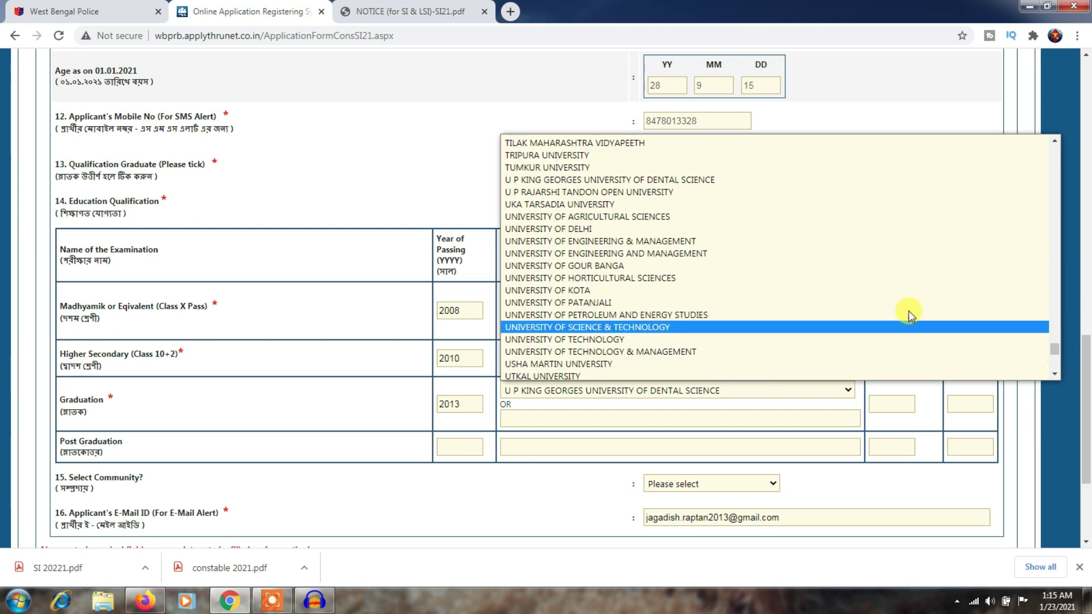
drag(1052, 350, 1052, 174)
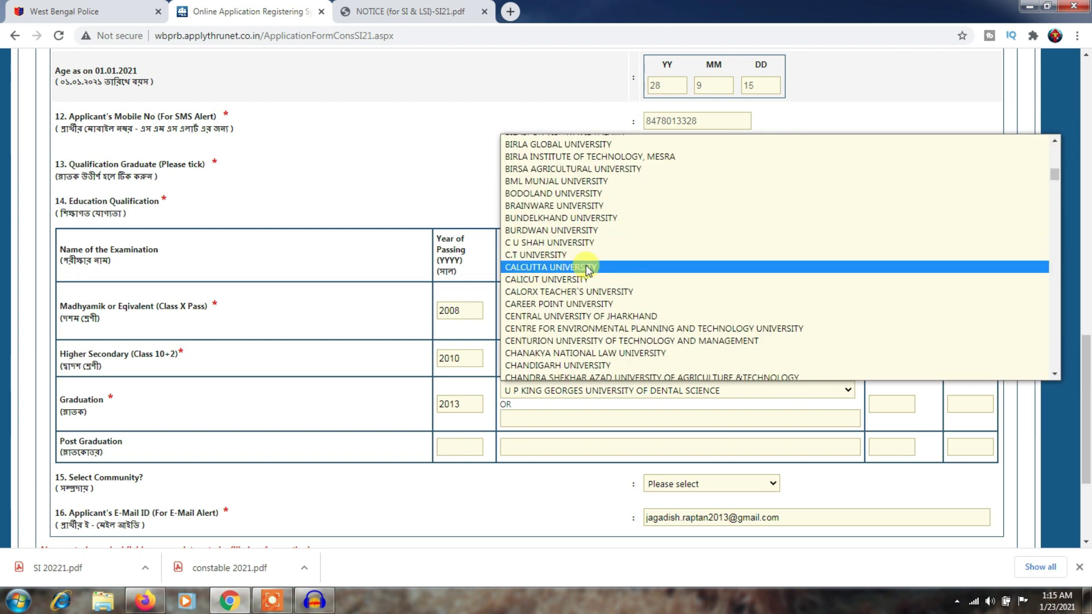
click(588, 267)
click(738, 390)
click(738, 385)
click(738, 385)
click(728, 328)
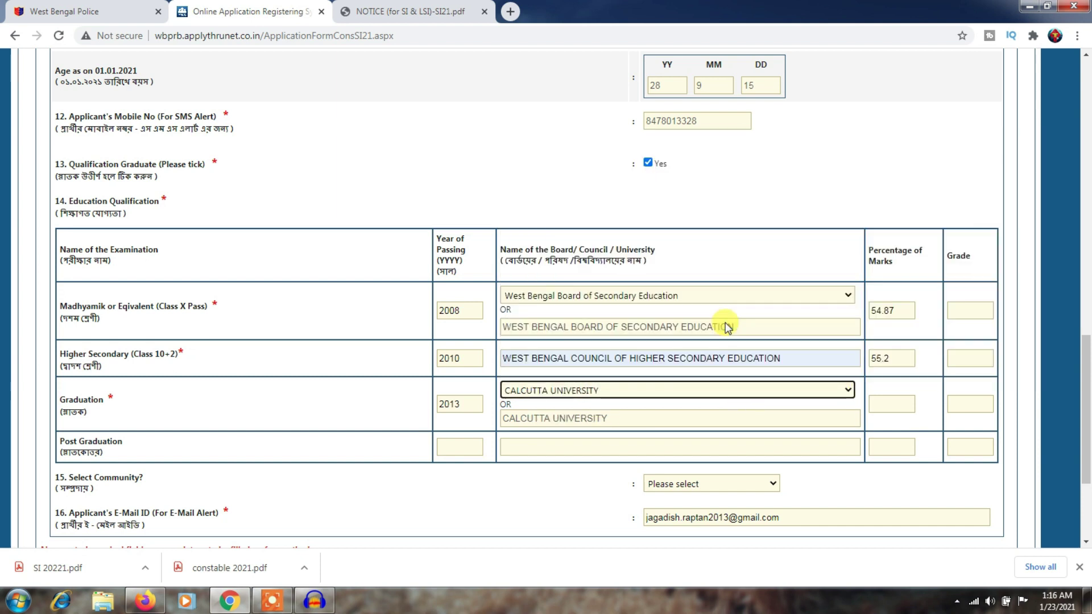
click(891, 403)
Enter 39.2 as graduation percentage, leave Community unset, and submit the details via Next.
text(39.2)
scroll(675, 395, down, 2)
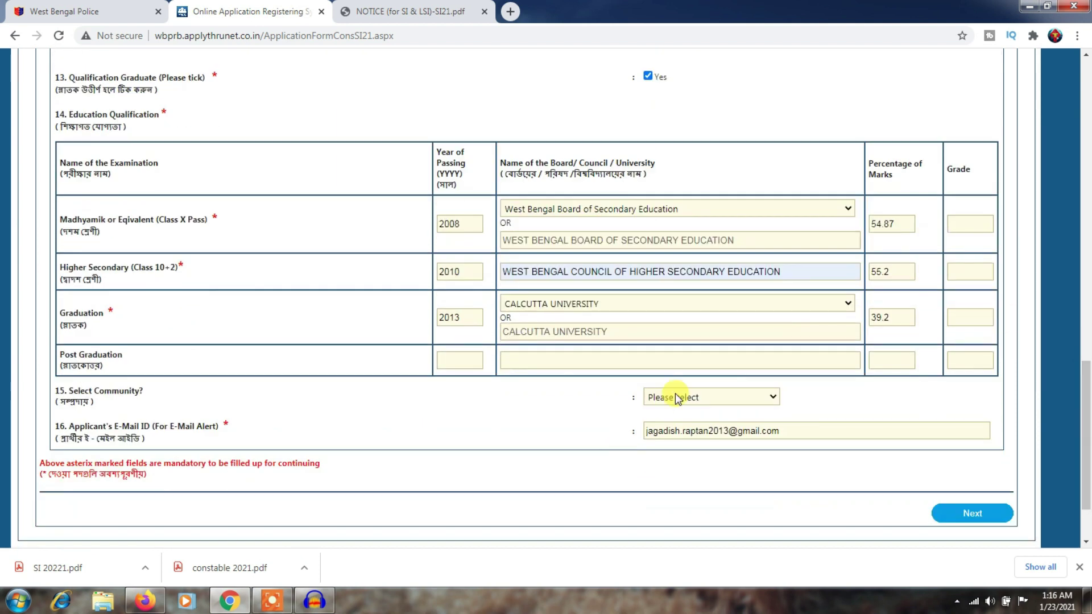
click(674, 396)
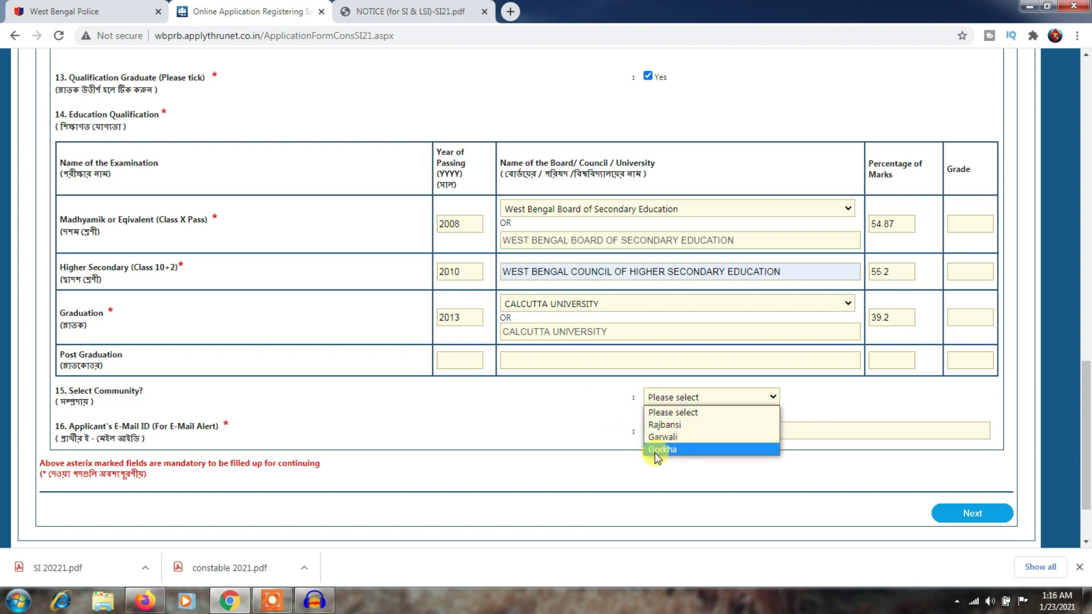
click(606, 397)
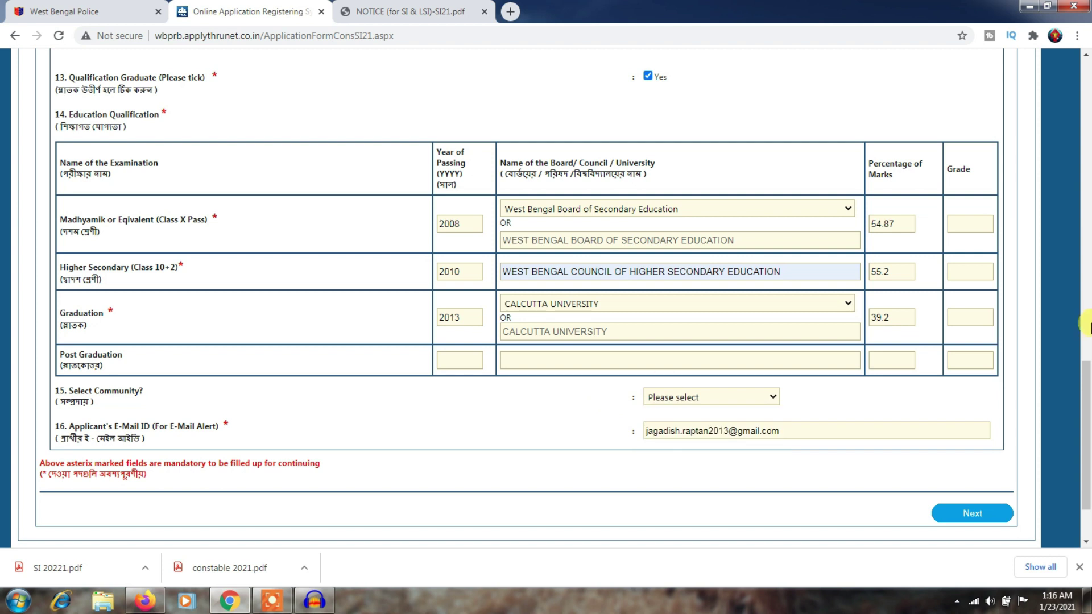
drag(1085, 388, 1085, 415)
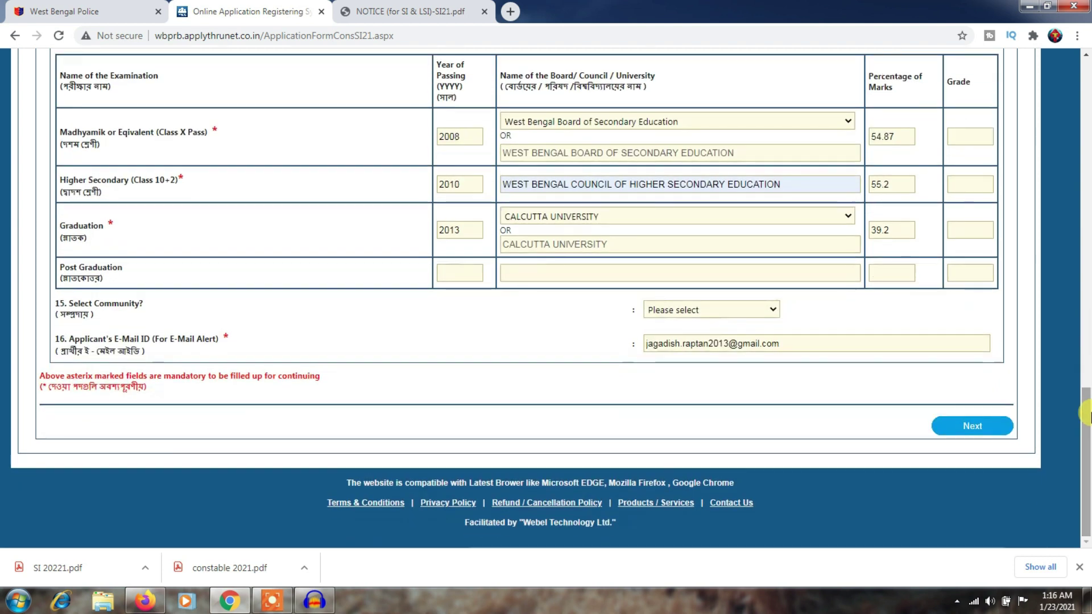
click(984, 427)
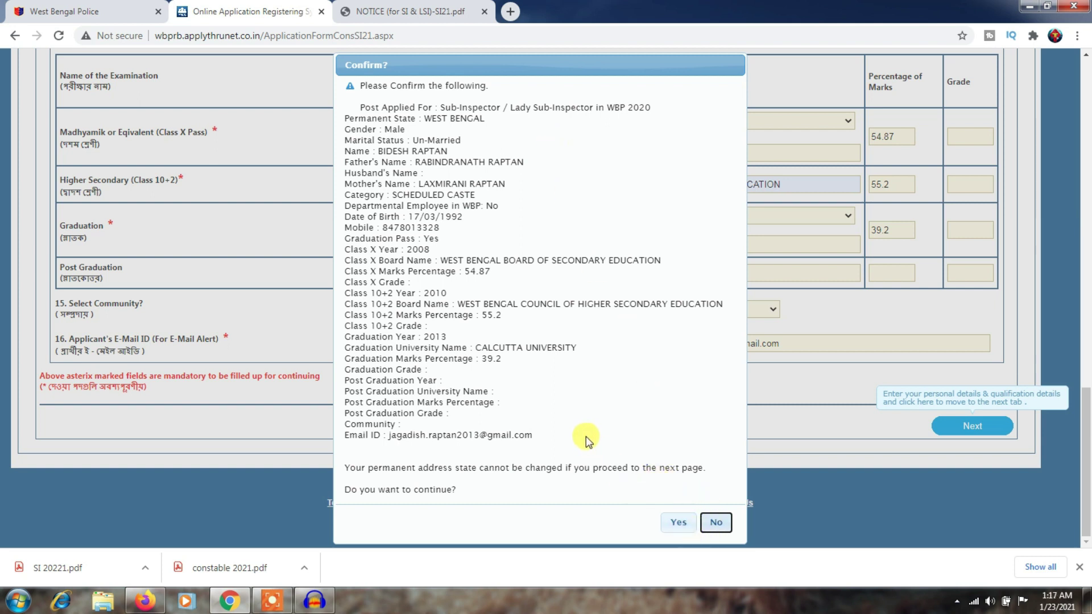
Accept the Confirm summary with Yes and scroll through the Communication and Other Details page.
click(685, 528)
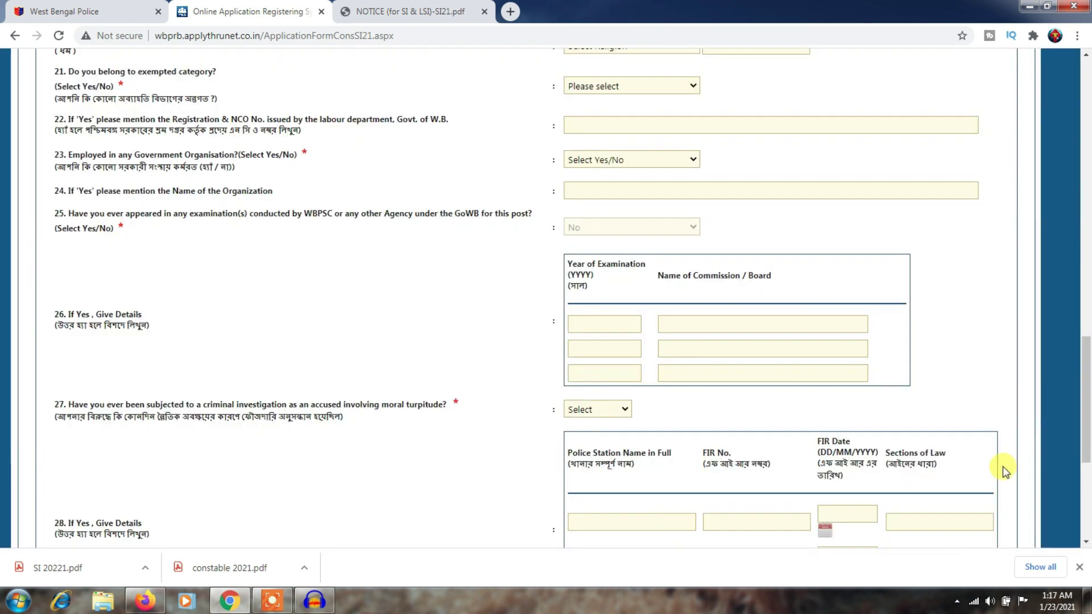
drag(1086, 438, 1086, 111)
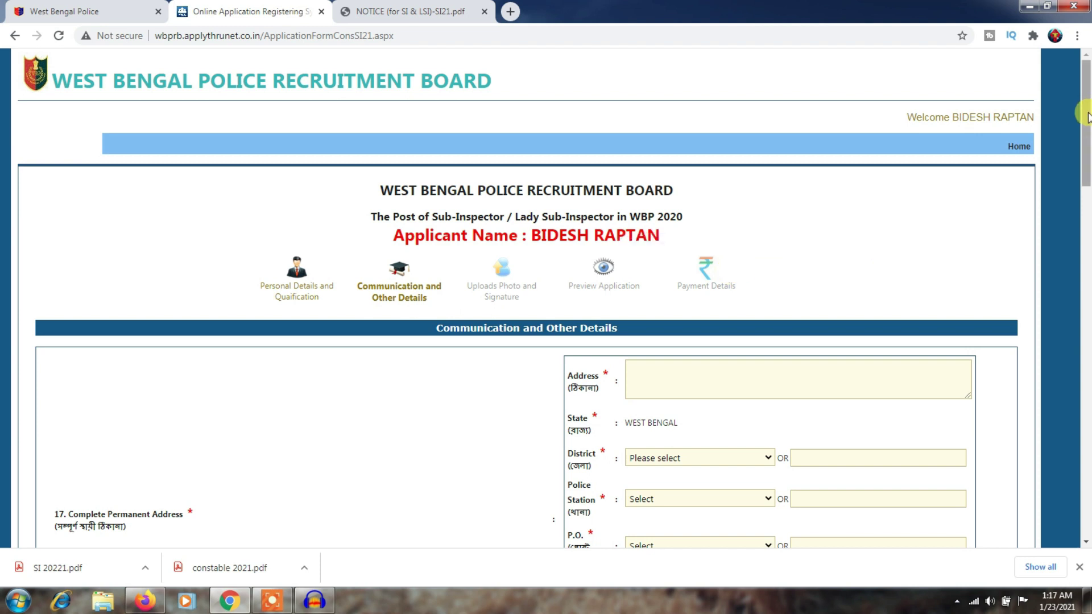
drag(1087, 116, 1087, 141)
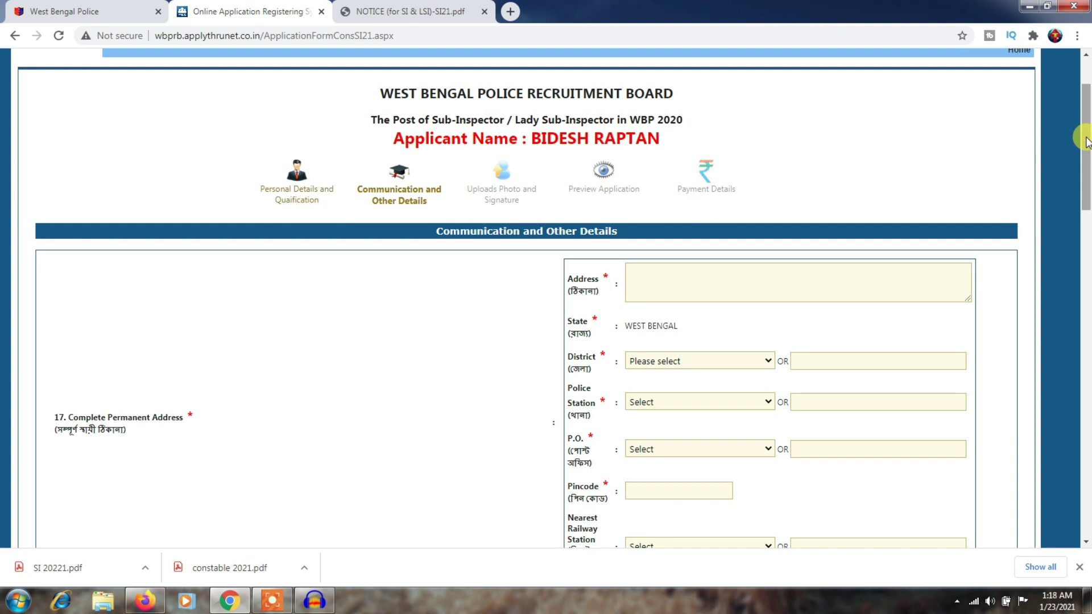
mouse_move(1085, 146)
mouse_down()
mouse_move(1080, 176)
mouse_move(1065, 179)
mouse_up()
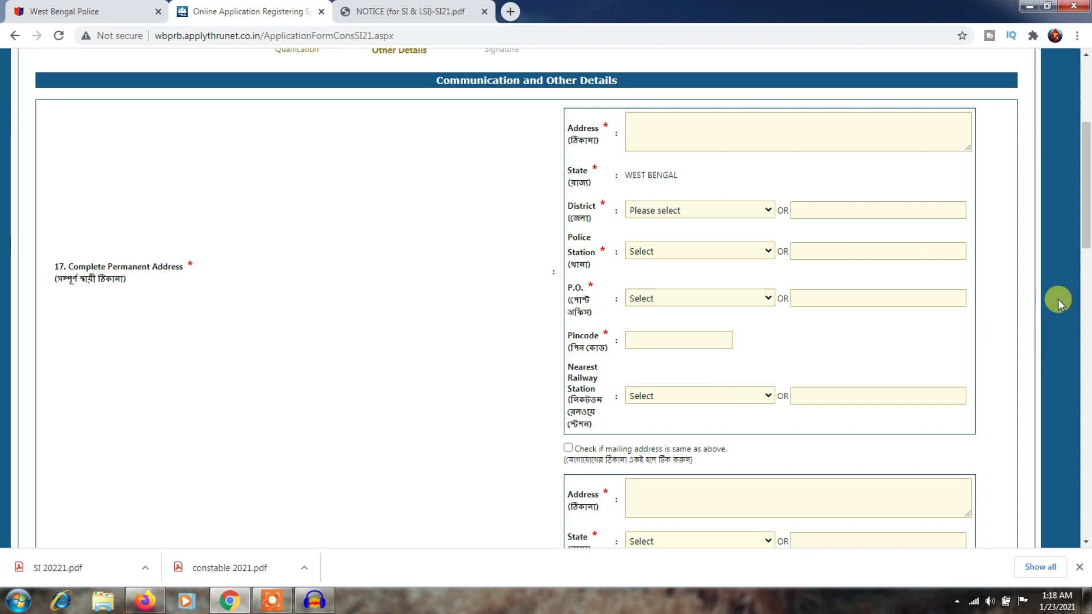
scroll(1083, 267, down, 2)
scroll(1083, 264, down, 1)
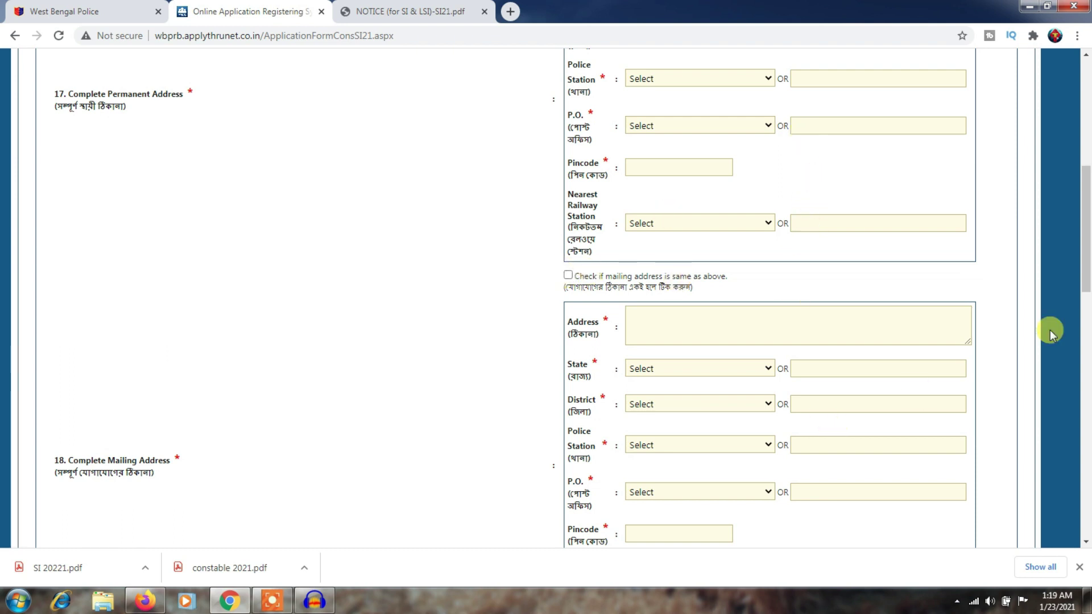
scroll(1085, 267, down, 5)
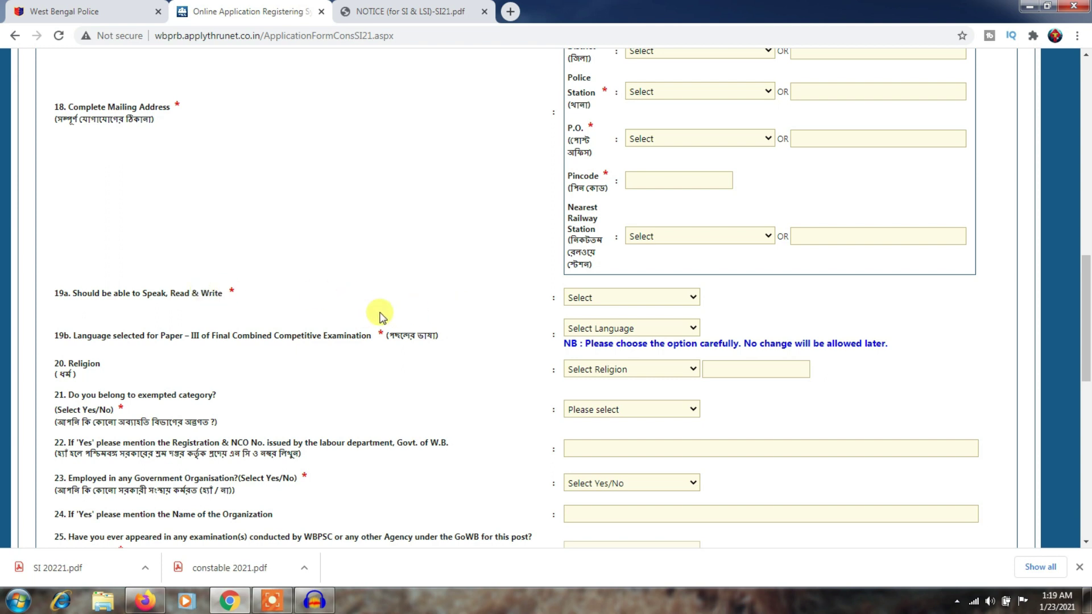
click(692, 298)
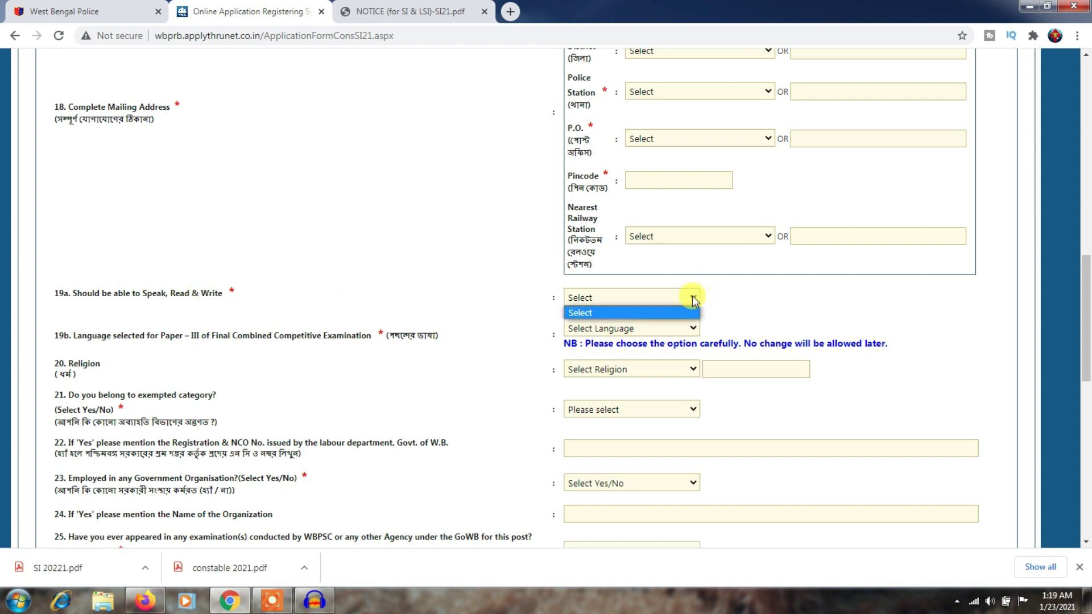
click(389, 296)
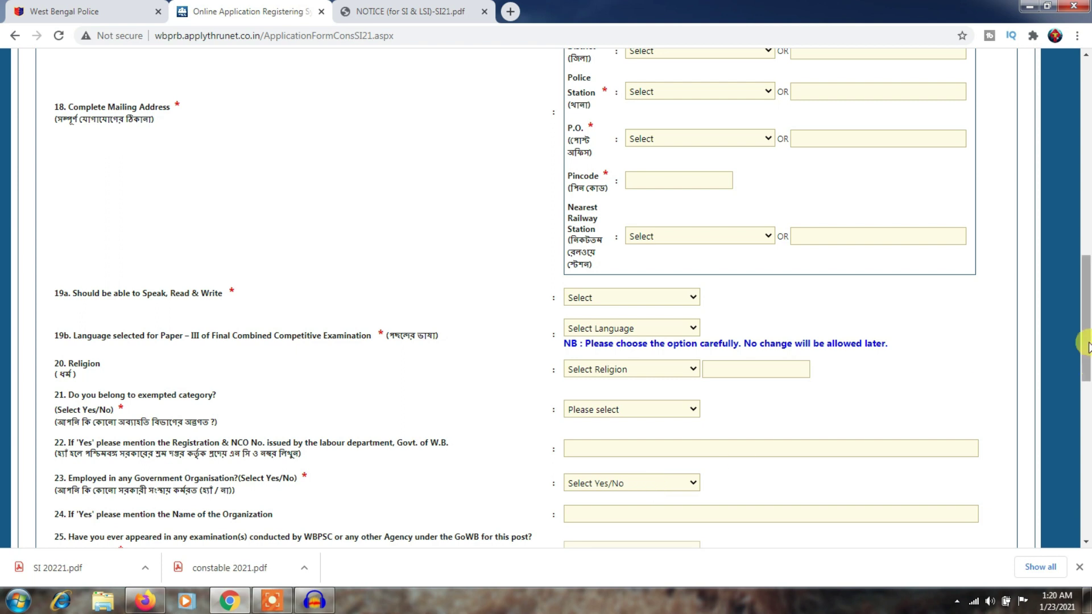
drag(1085, 354, 1087, 397)
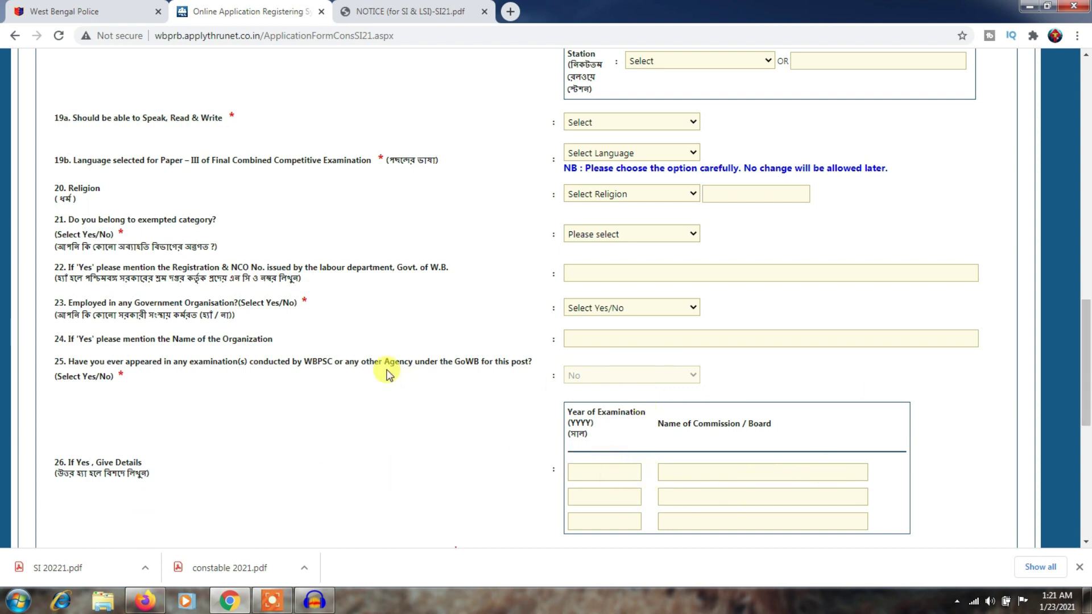
drag(1087, 334, 1087, 408)
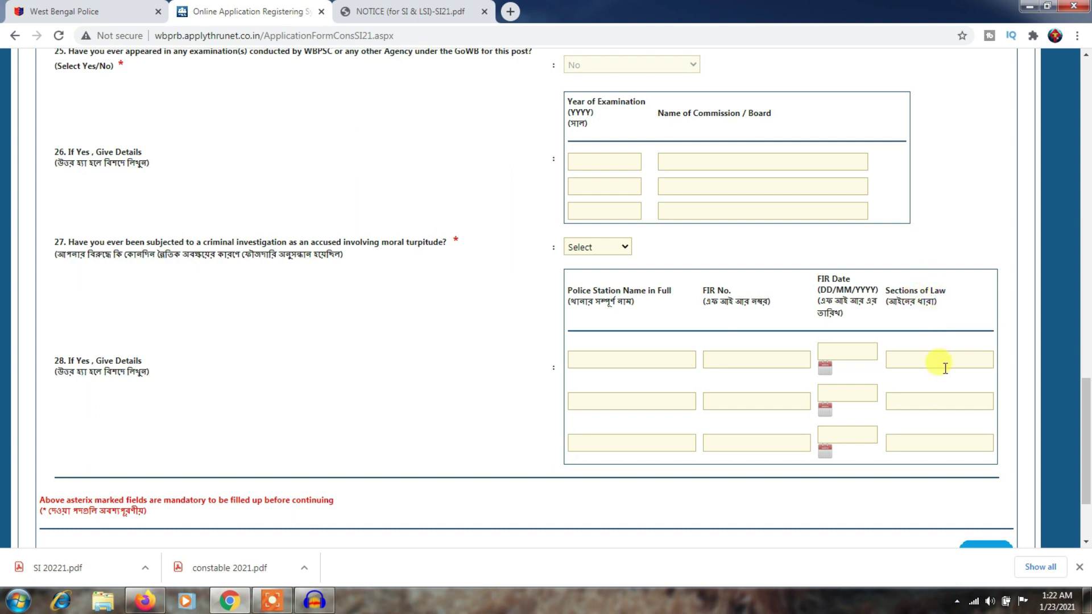
drag(1086, 410, 1081, 455)
click(1087, 338)
drag(1087, 338, 1087, 154)
click(725, 238)
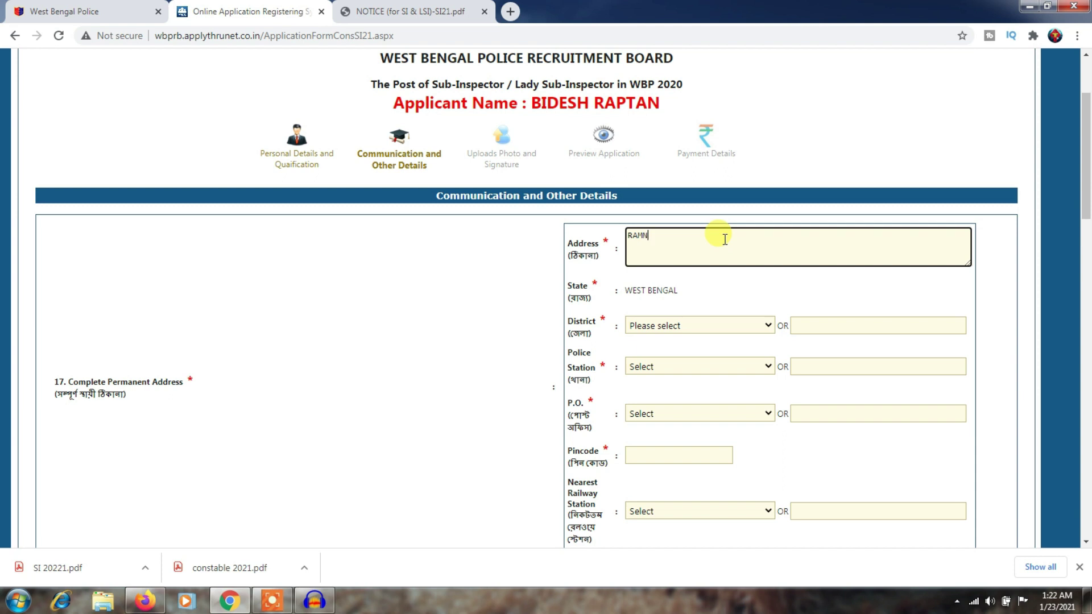
click(768, 325)
scroll(729, 558, down, 2)
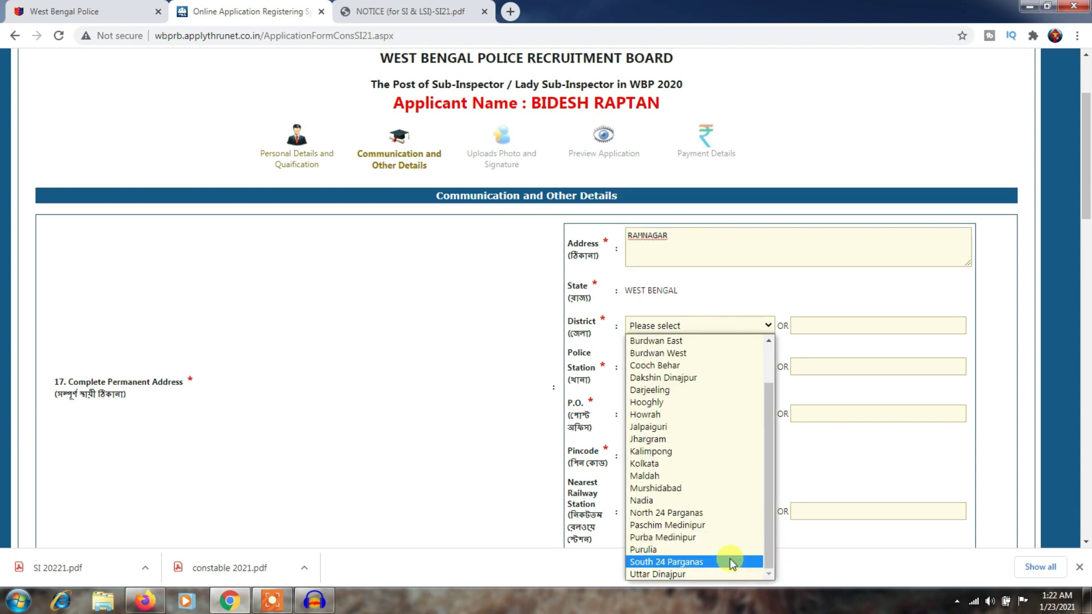
click(729, 558)
scroll(1033, 214, down, 3)
click(768, 366)
click(674, 375)
click(706, 232)
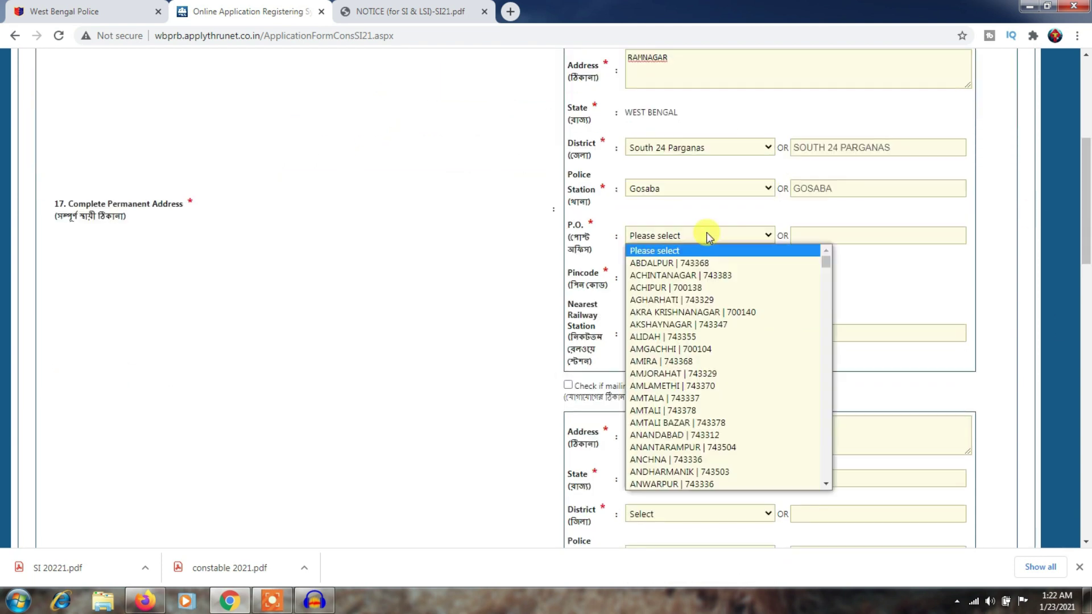
key(k)
scroll(828, 482, down, 8)
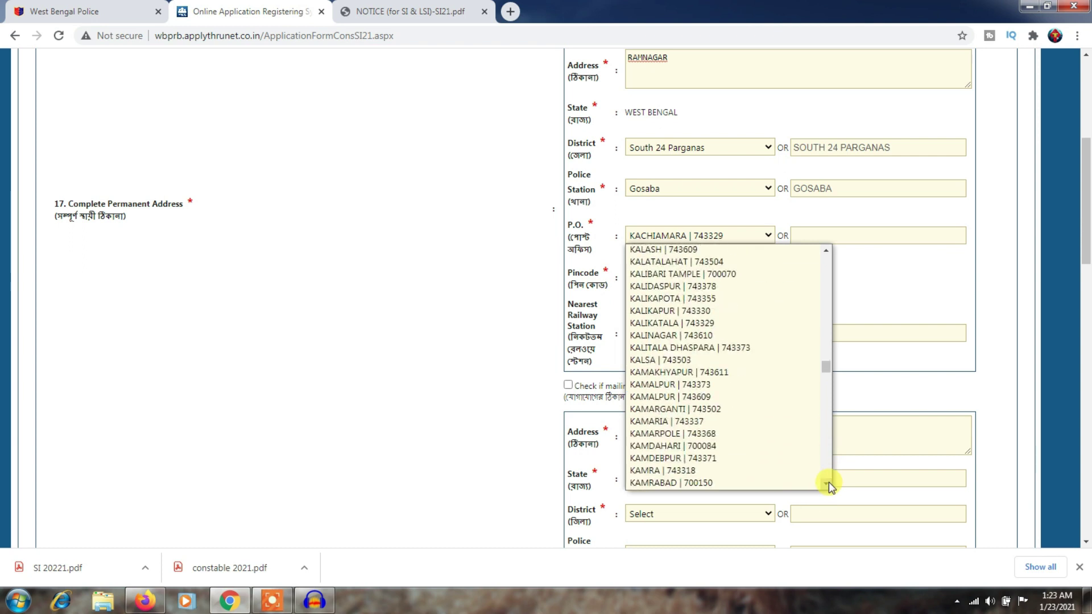
scroll(828, 482, down, 4)
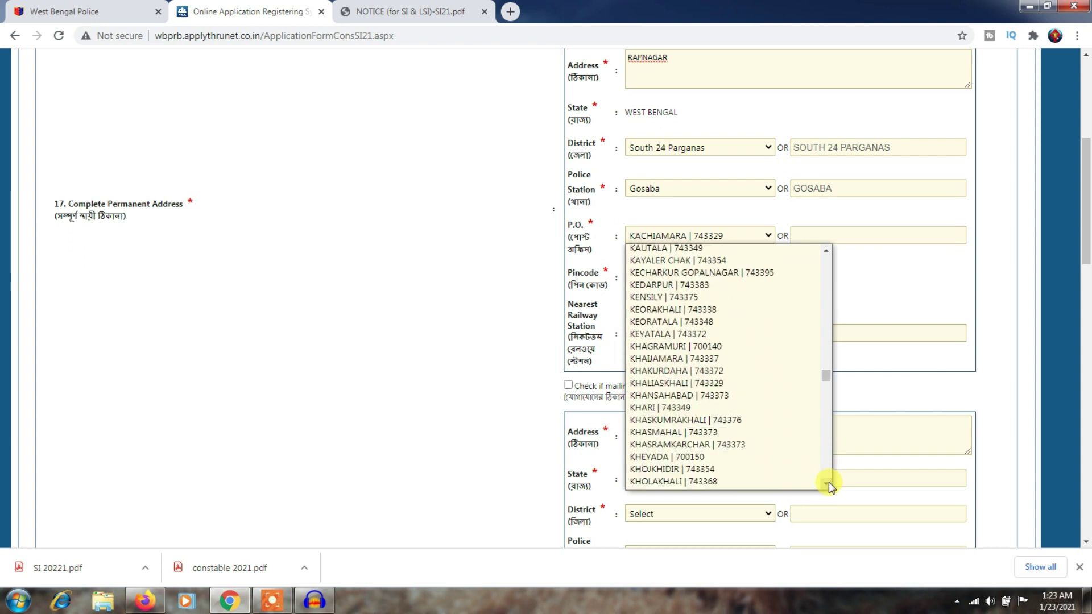
scroll(828, 482, down, 4)
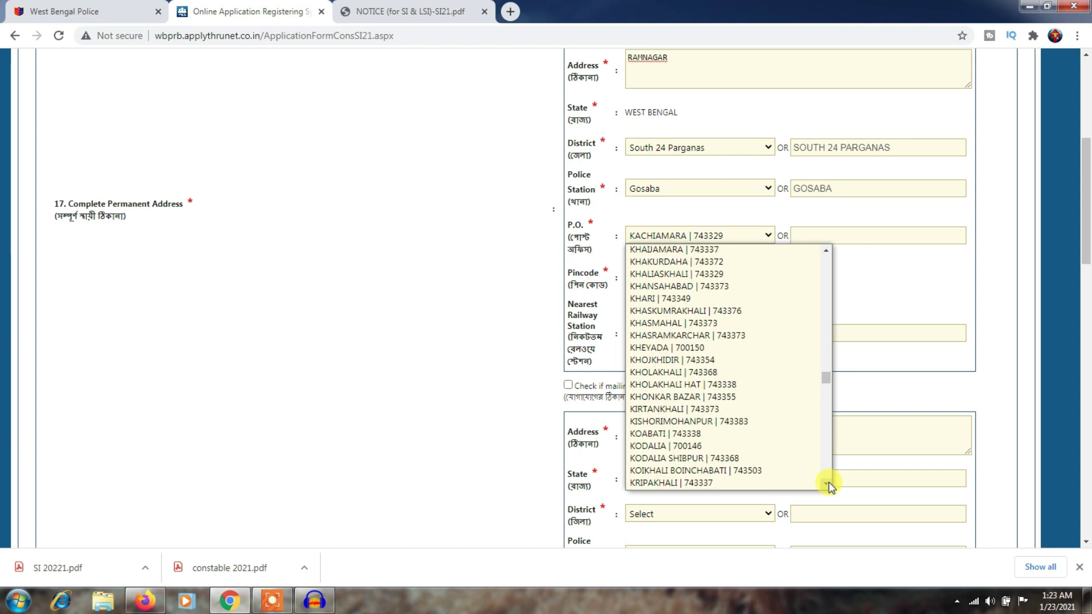
scroll(828, 482, down, 6)
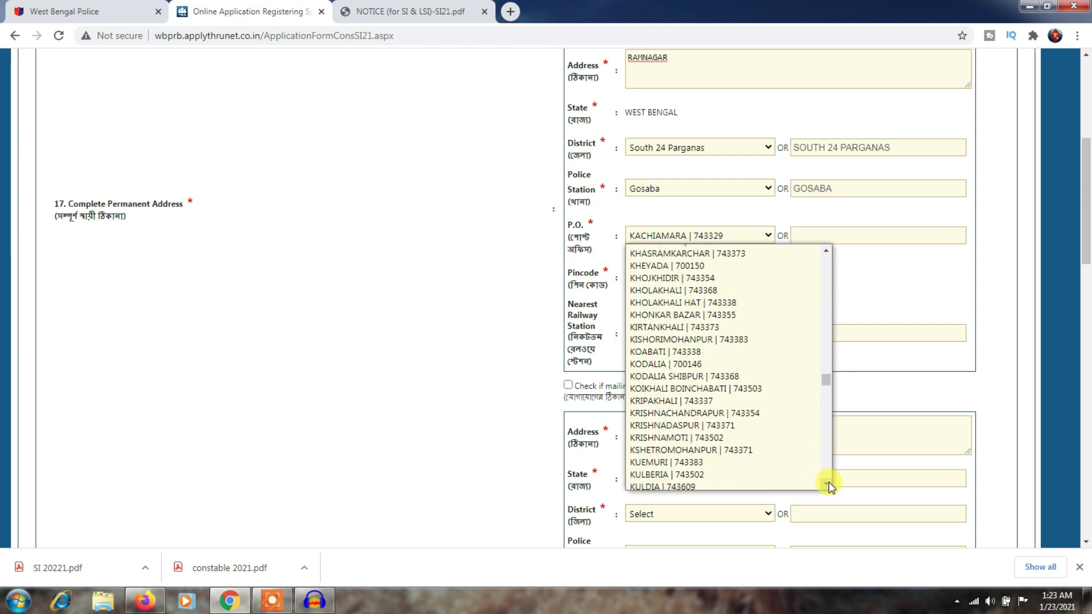
scroll(828, 482, down, 3)
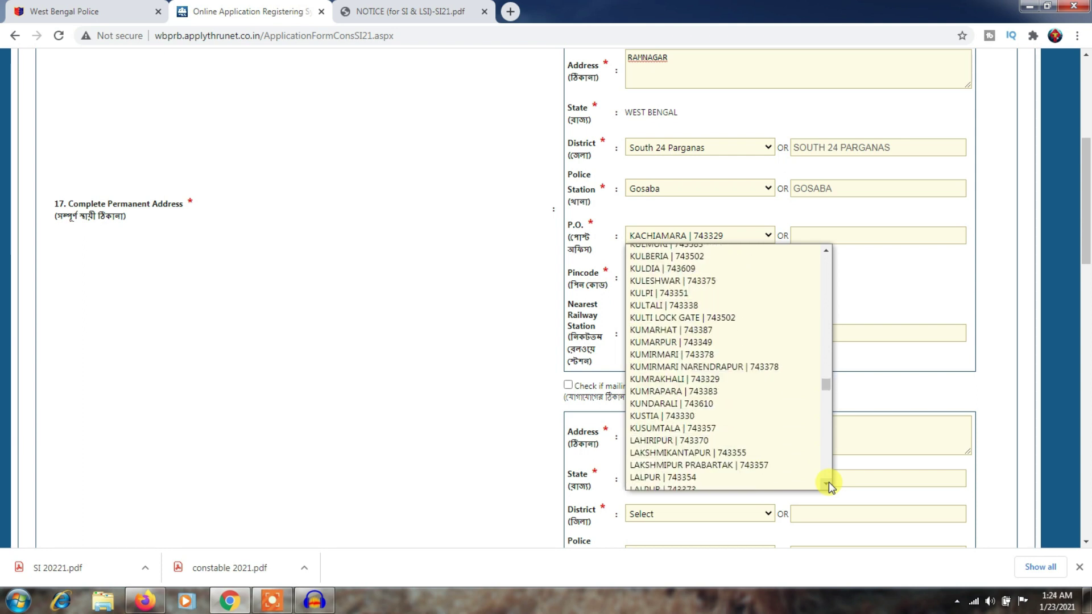
scroll(827, 381, up, 7)
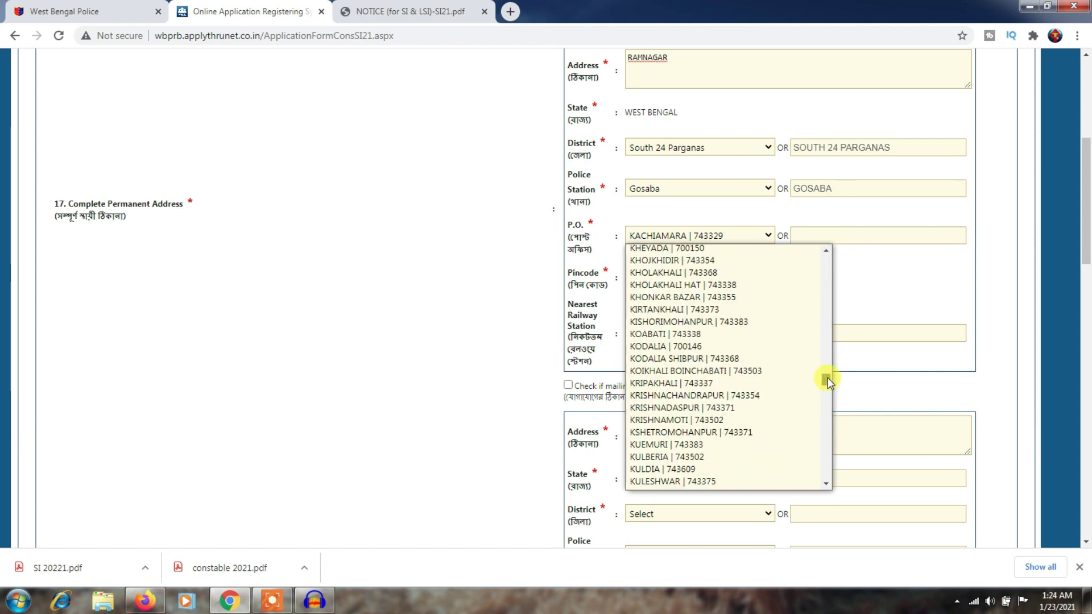
drag(828, 377, 827, 374)
scroll(827, 374, up, 3)
Choose KACHUKHALI RAMNAGAR BAZAR as the post office.
click(774, 234)
click(775, 234)
scroll(790, 336, down, 3)
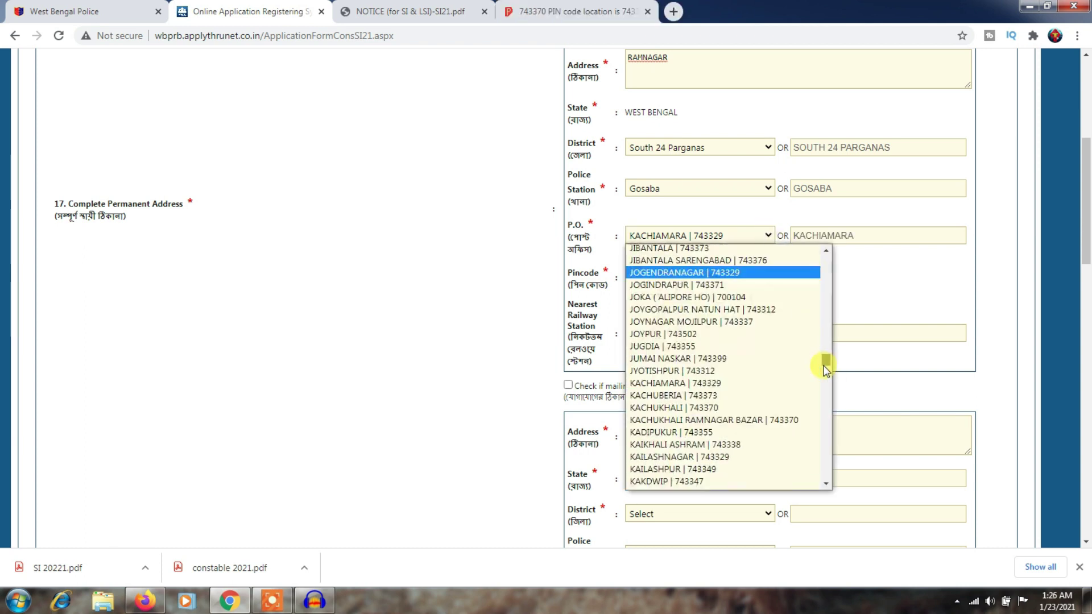
click(798, 419)
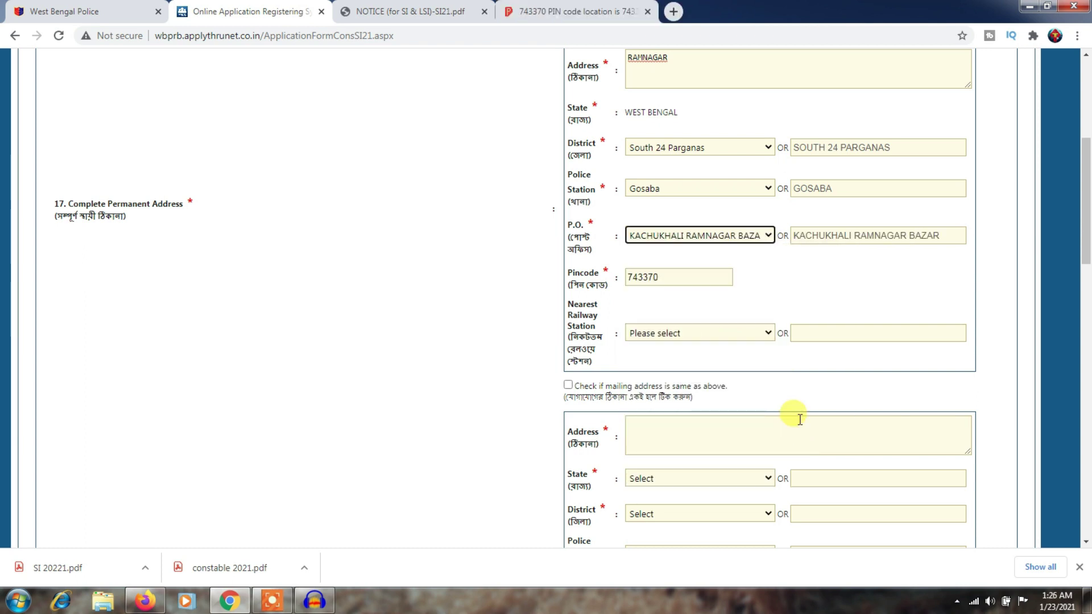
Set nearest railway station to OTHERS – CANNING and make mailing address same as permanent.
click(736, 334)
scroll(736, 324, down, 1)
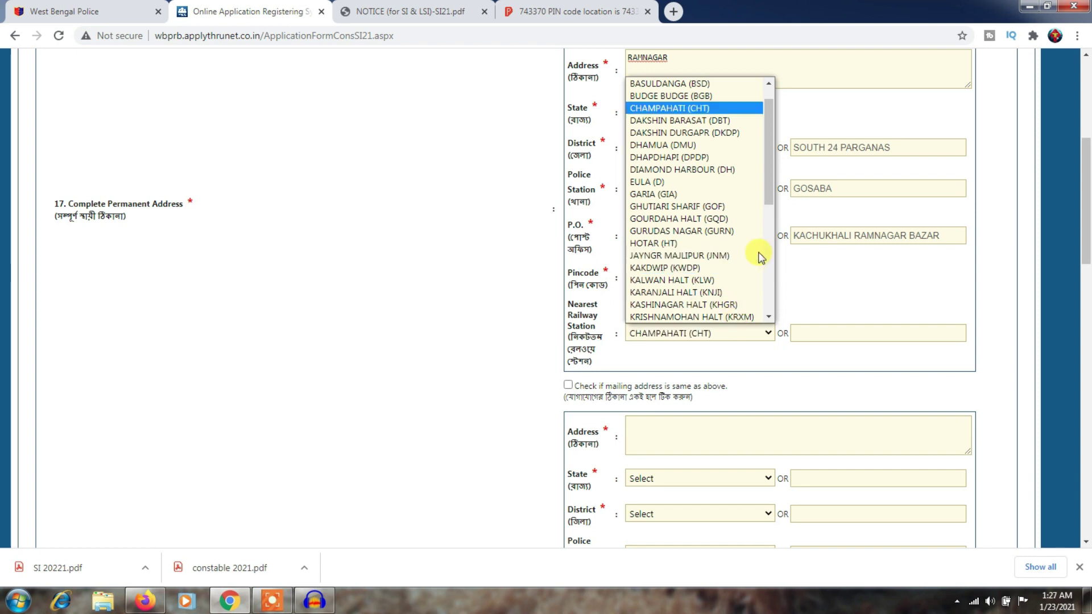
drag(769, 194, 752, 88)
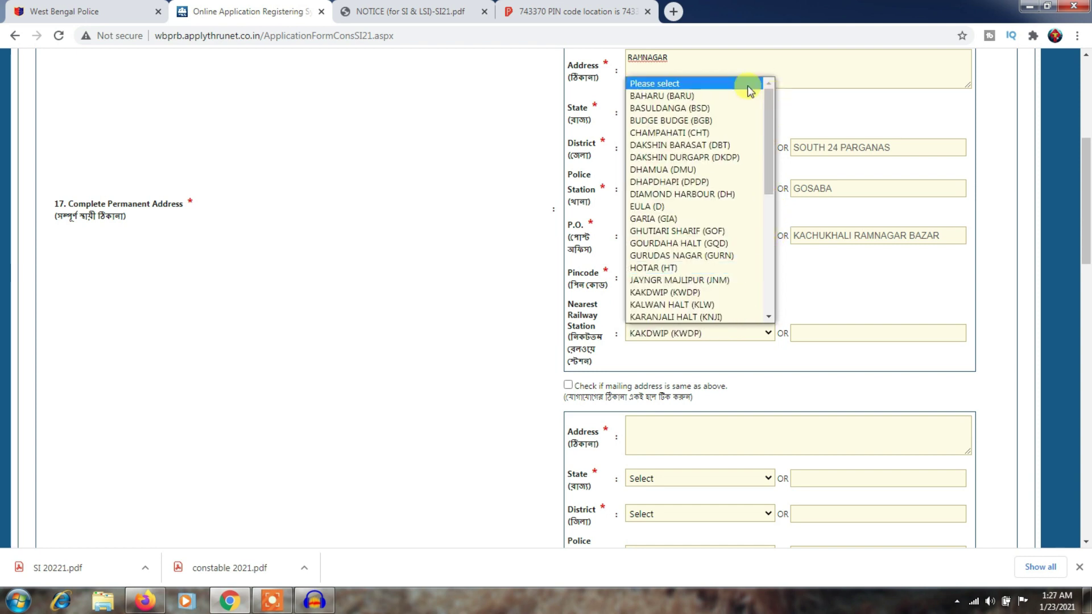
drag(766, 149, 765, 314)
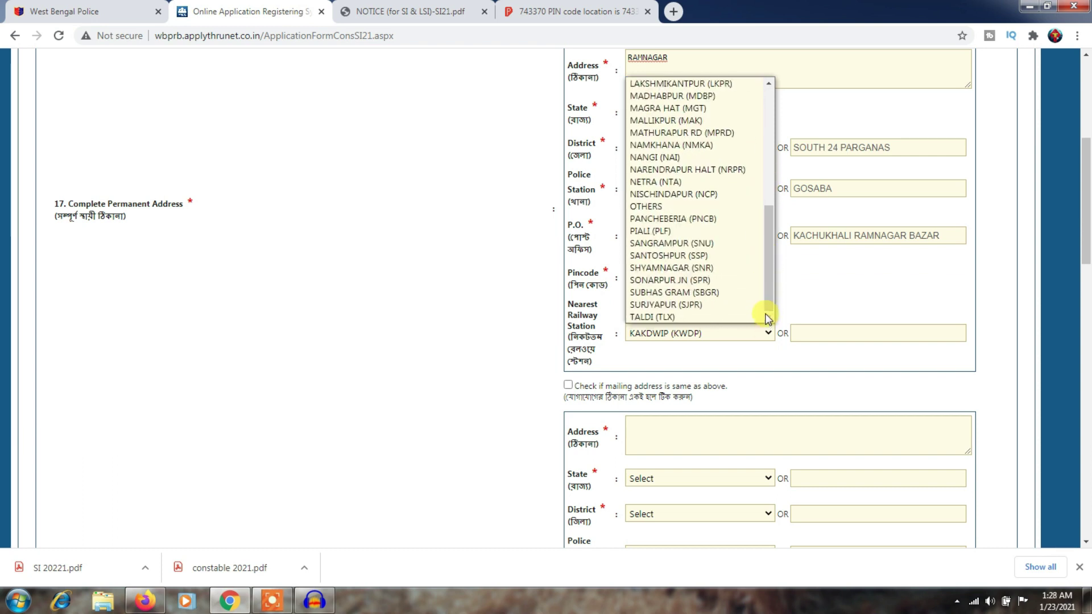
drag(766, 228, 770, 478)
click(654, 190)
click(831, 331)
text(CANNING)
click(567, 385)
Set both 19a and Paper III languages to Bengali and religion to HINDUISM.
scroll(674, 232, down, 9)
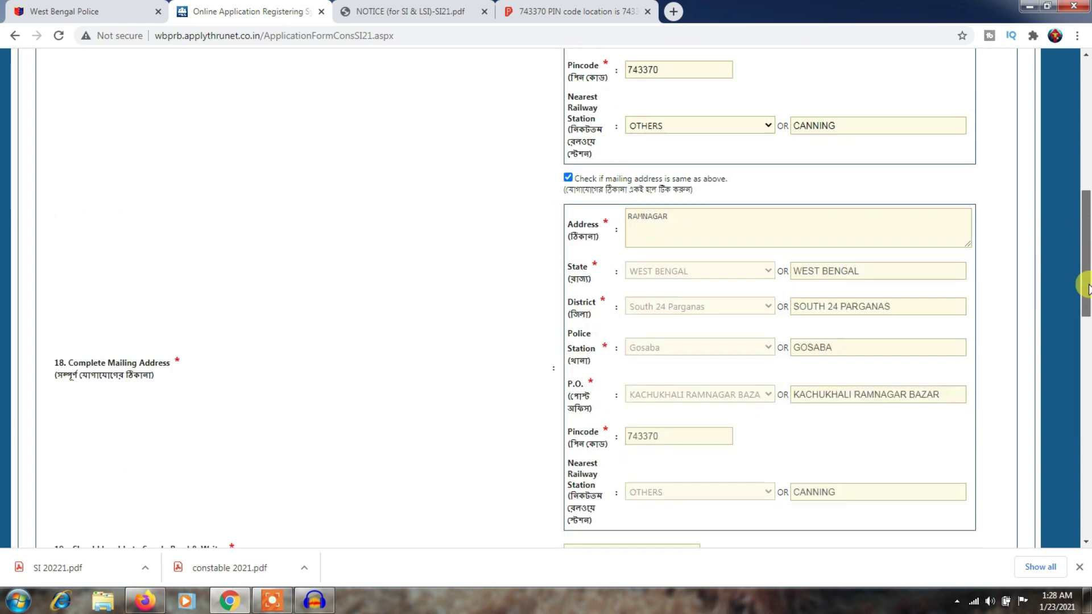
click(673, 230)
click(664, 256)
click(664, 260)
click(625, 281)
click(631, 300)
click(591, 353)
Set exempted category to NOT APPLICABLE and answer No to government employment and criminal investigation.
click(631, 340)
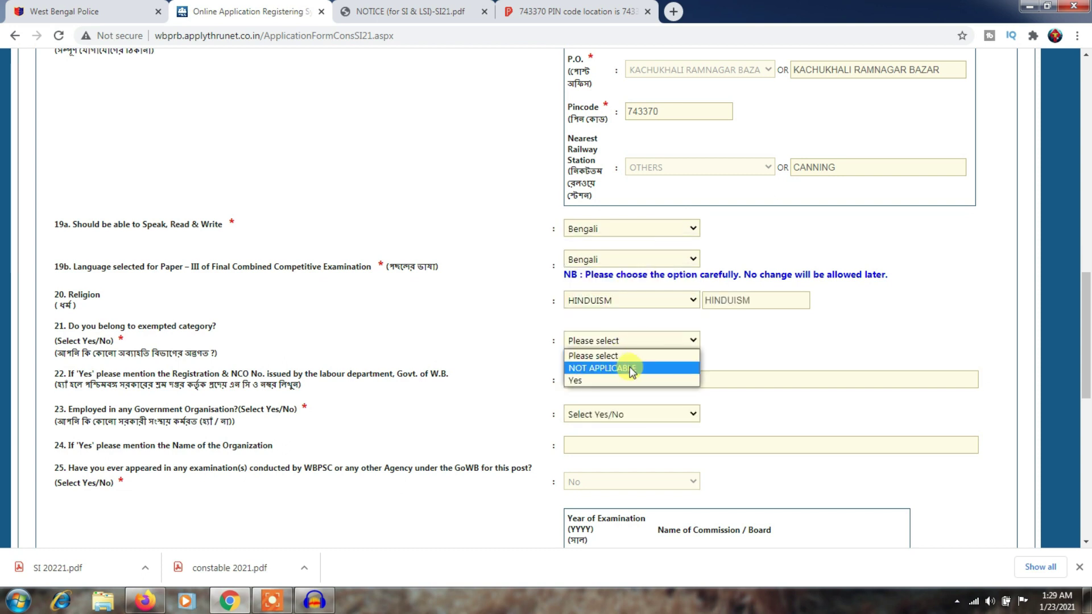
click(630, 368)
click(688, 415)
click(631, 453)
drag(1086, 356, 1085, 446)
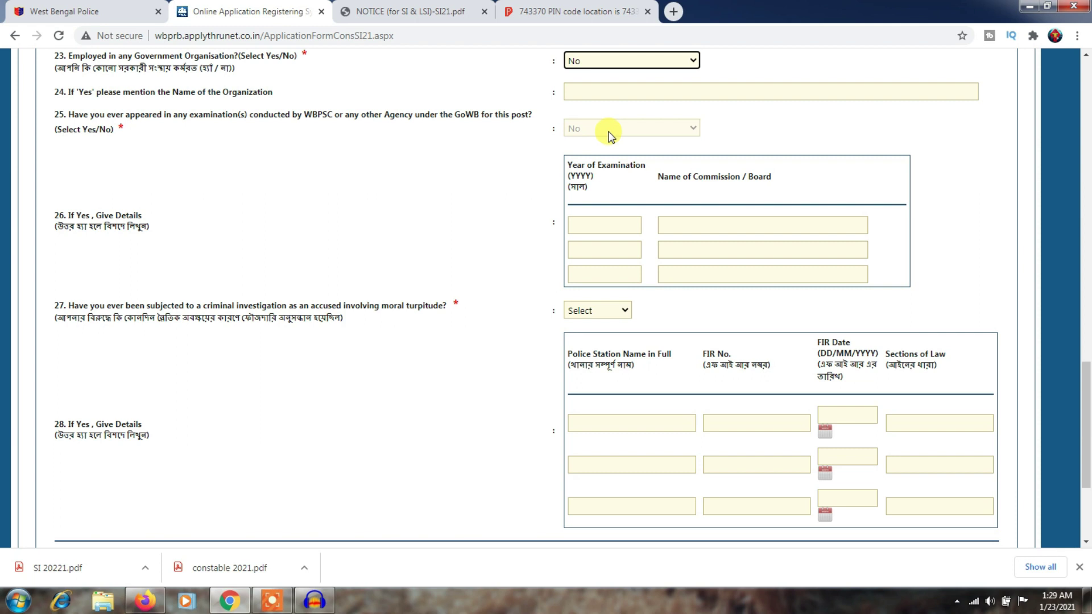
drag(1085, 384, 1086, 411)
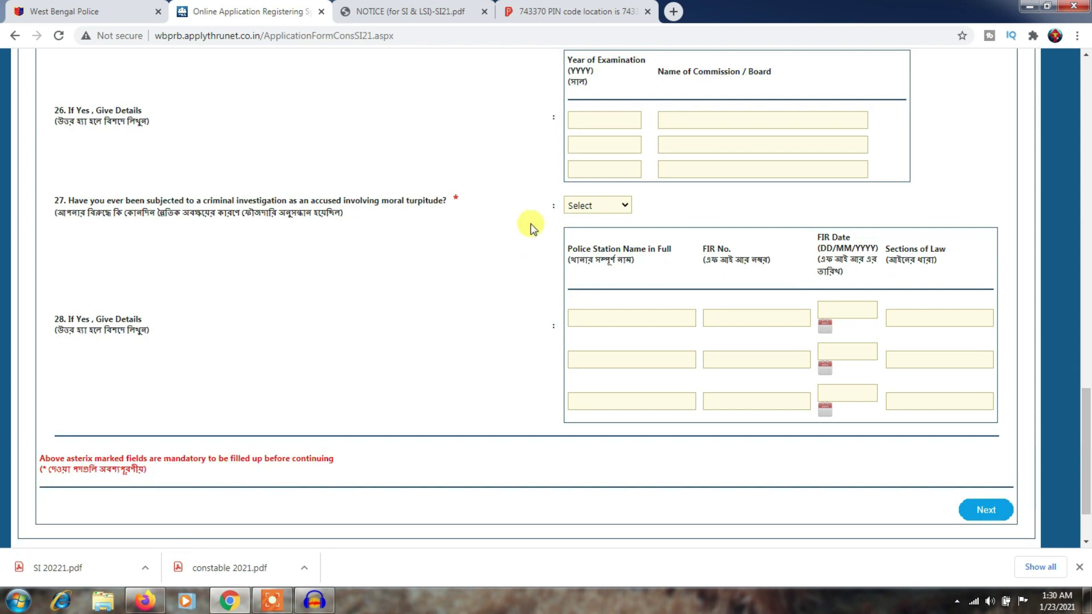
click(577, 206)
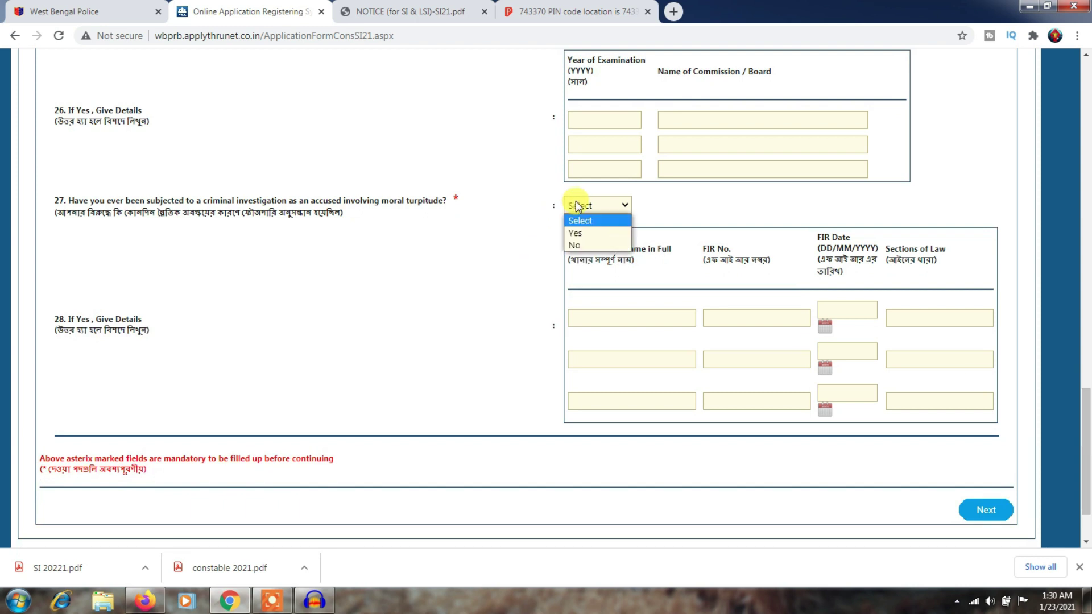
click(589, 245)
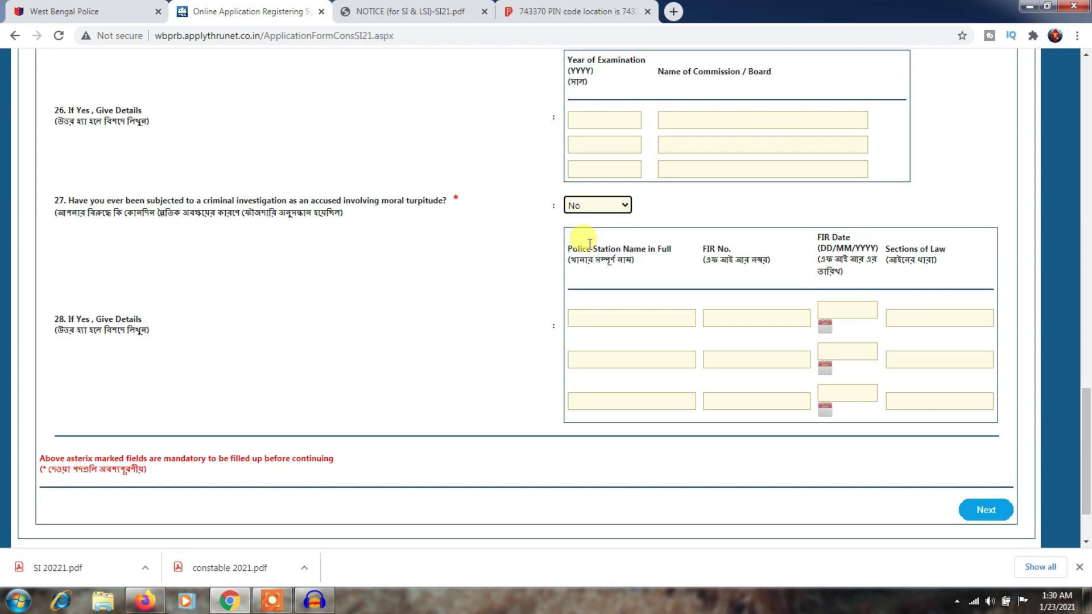
Submit the communication details with Next and confirm them with Yes.
click(987, 504)
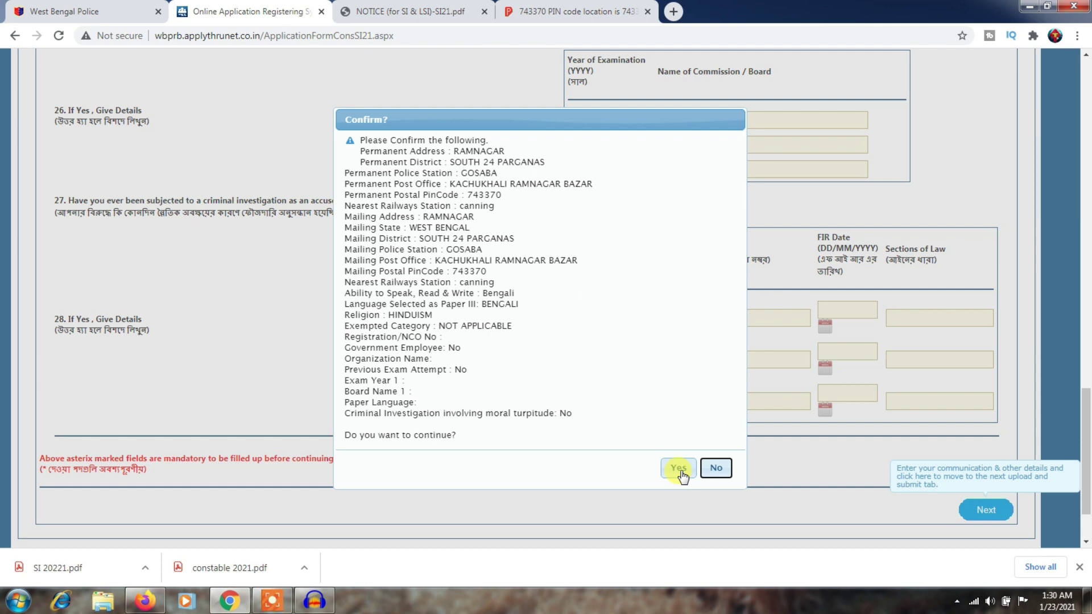
click(680, 469)
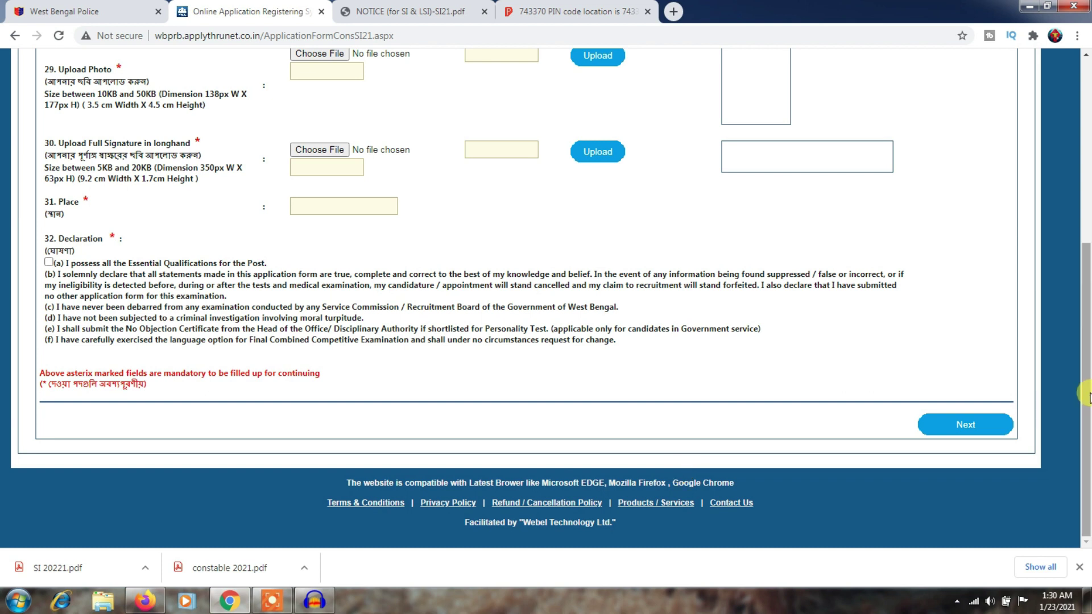
drag(1087, 392, 1087, 299)
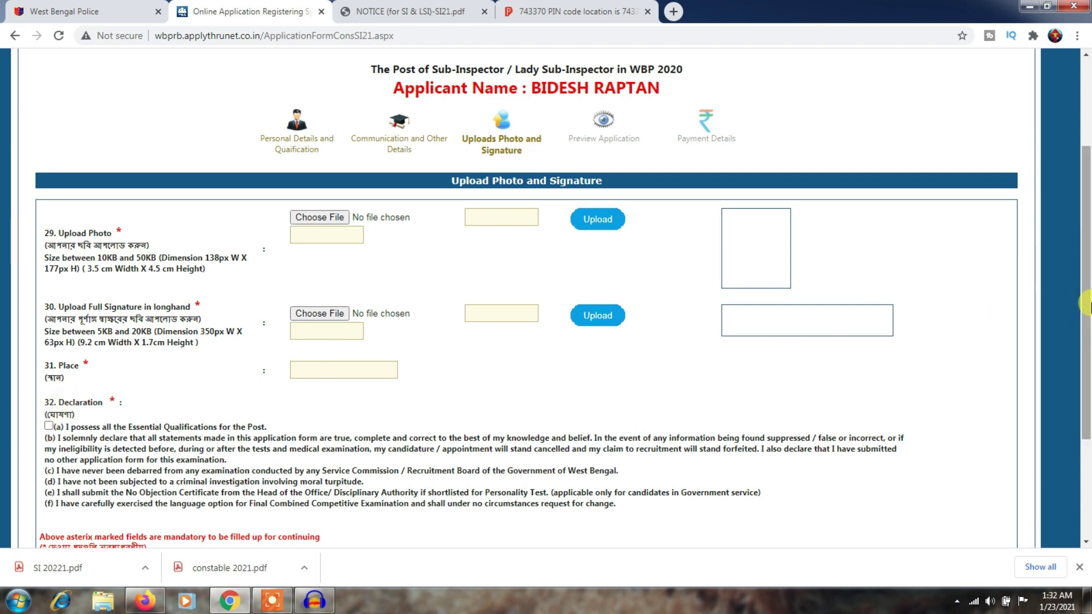
scroll(1086, 302, down, 1)
scroll(1084, 250, up, 2)
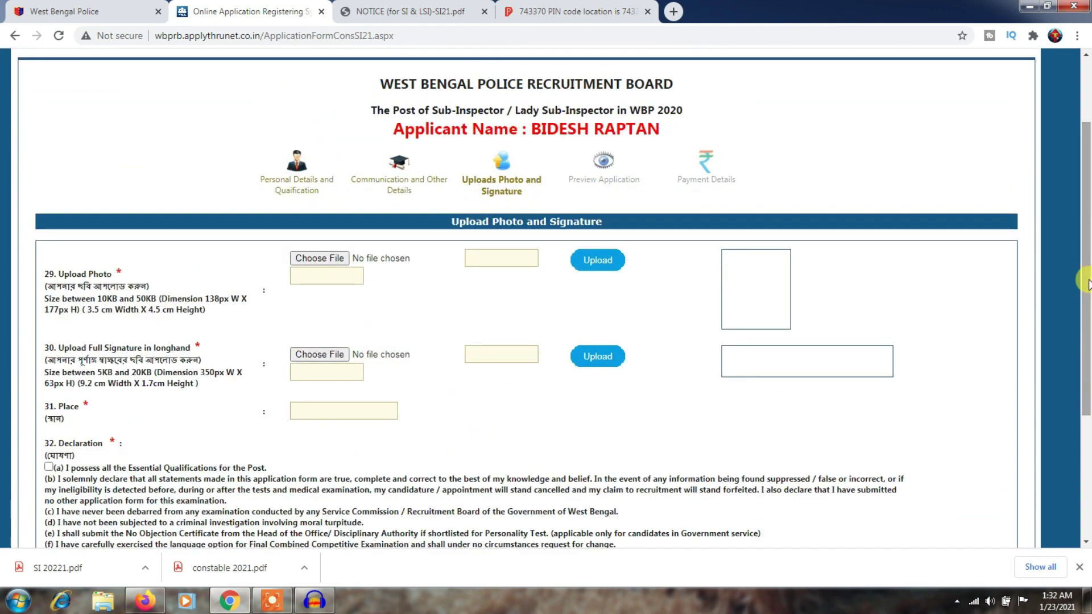
click(331, 257)
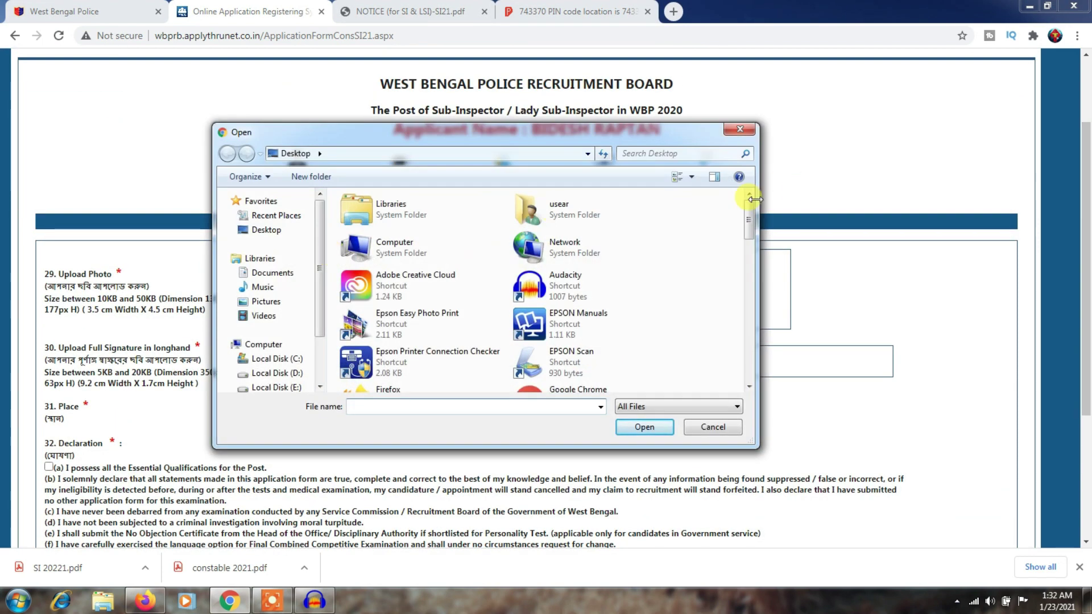
drag(747, 214, 752, 273)
click(599, 303)
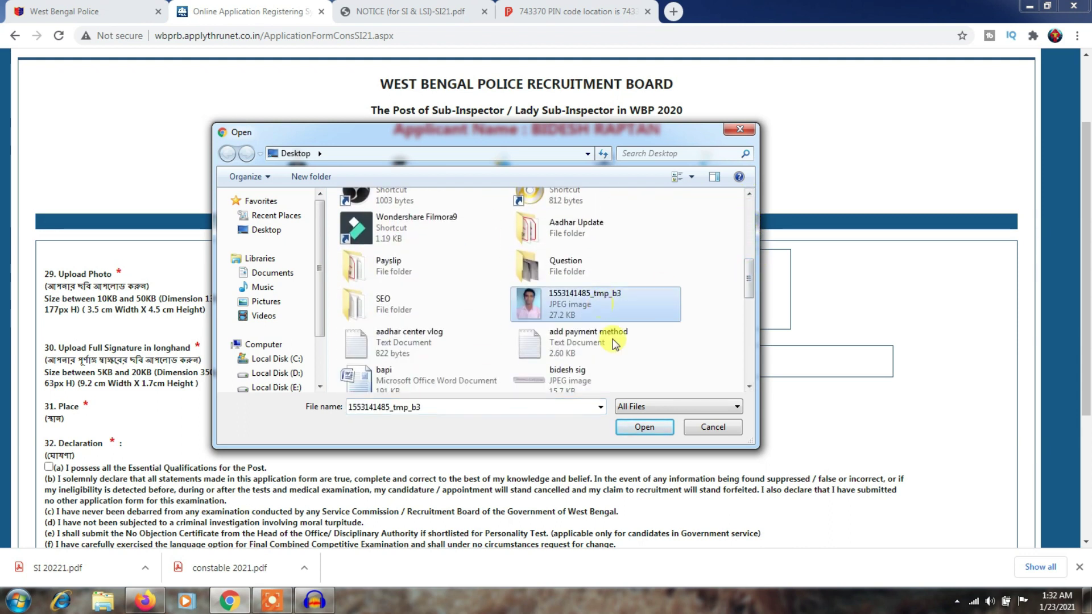
click(643, 426)
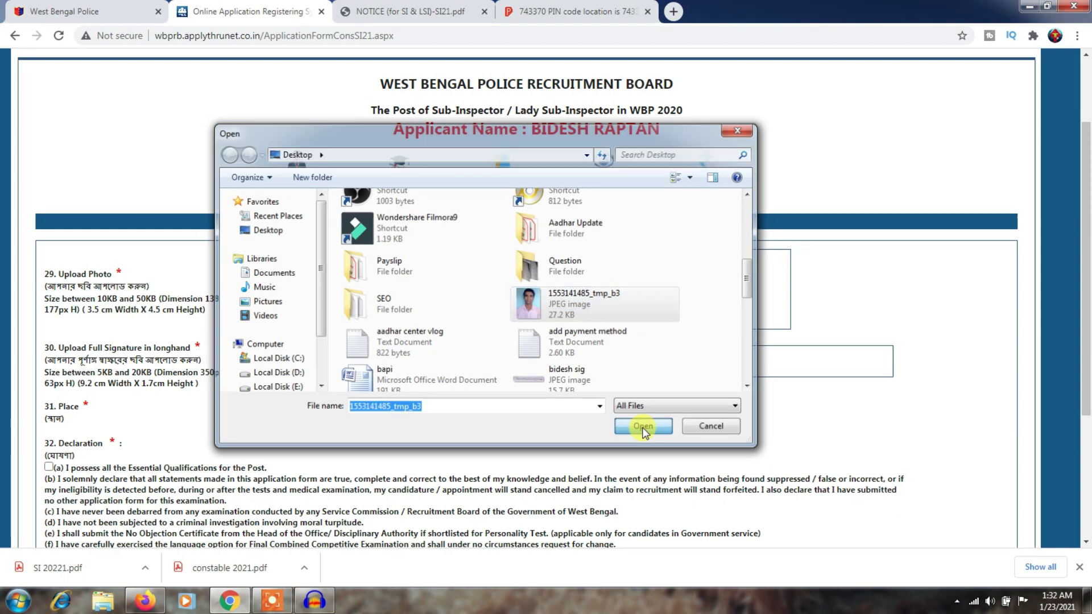
click(601, 260)
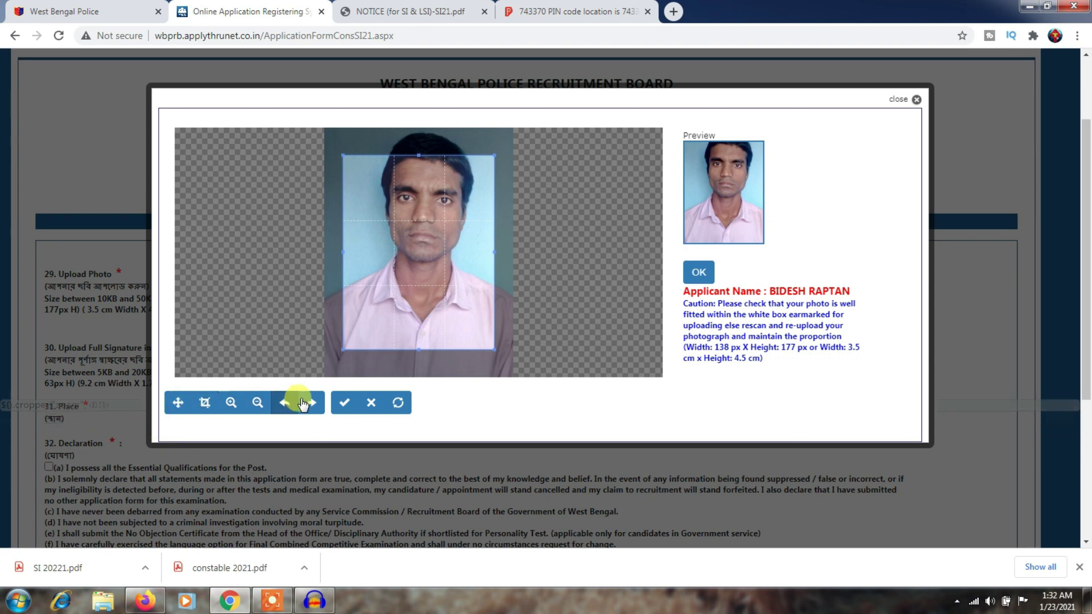
Resize the photo to fit the crop frame, apply the crop and confirm the upload.
click(230, 403)
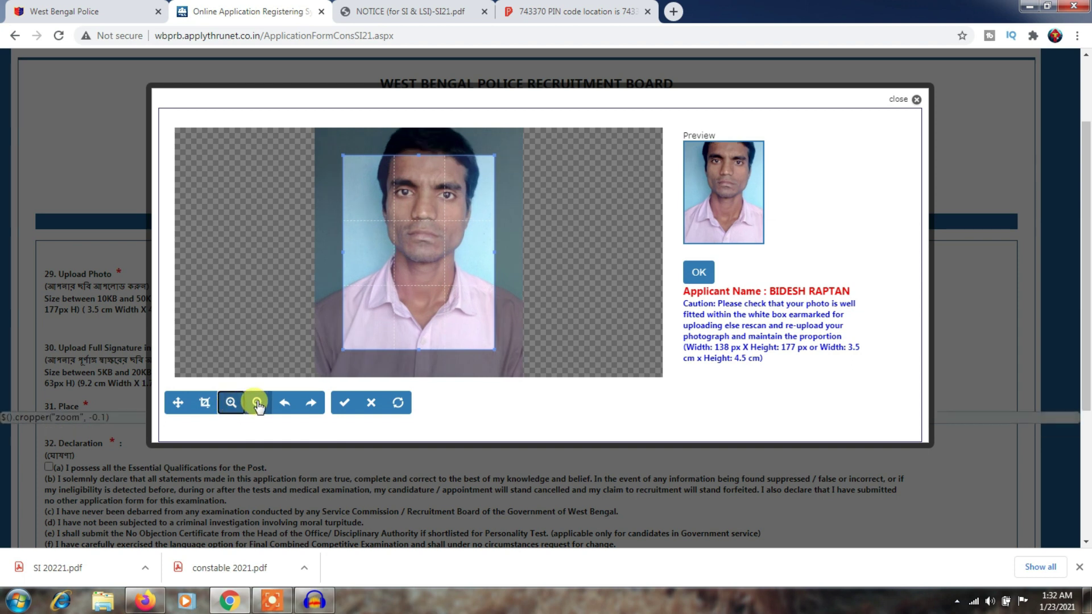
click(257, 404)
click(257, 404)
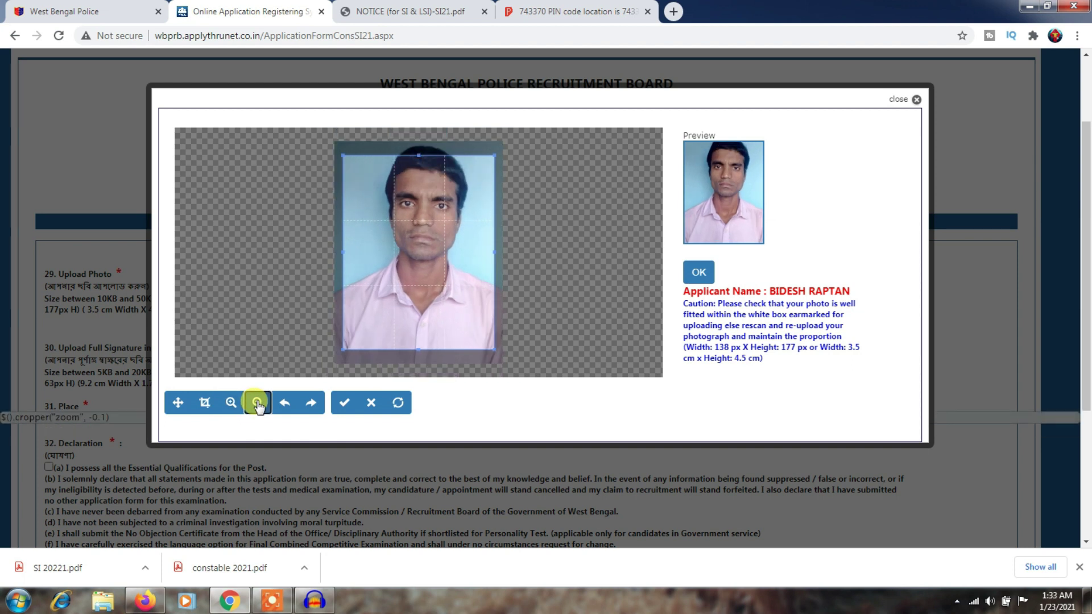
click(257, 403)
click(257, 403)
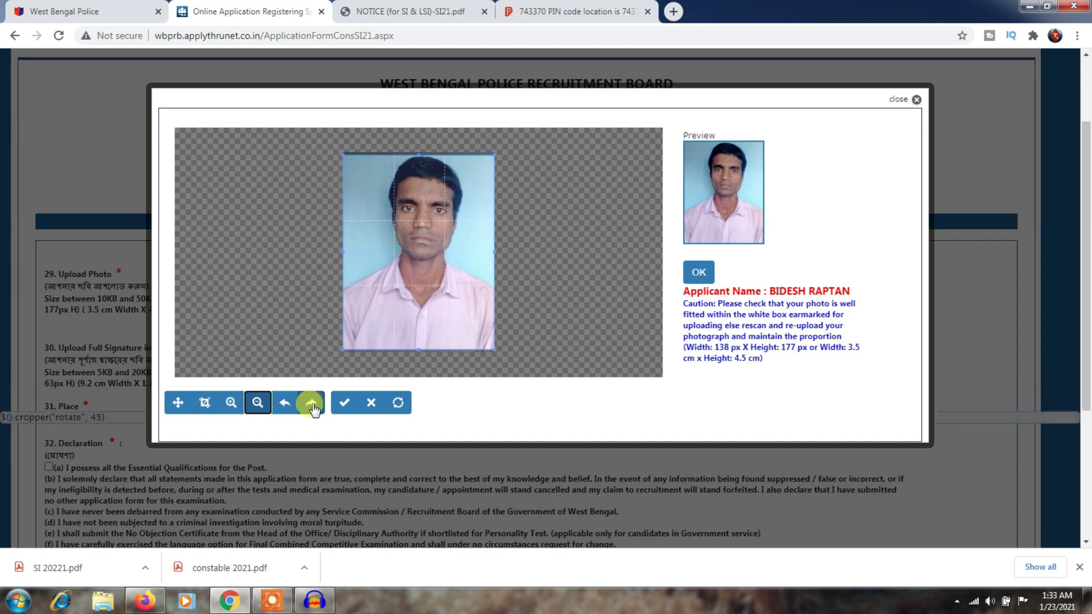
click(206, 405)
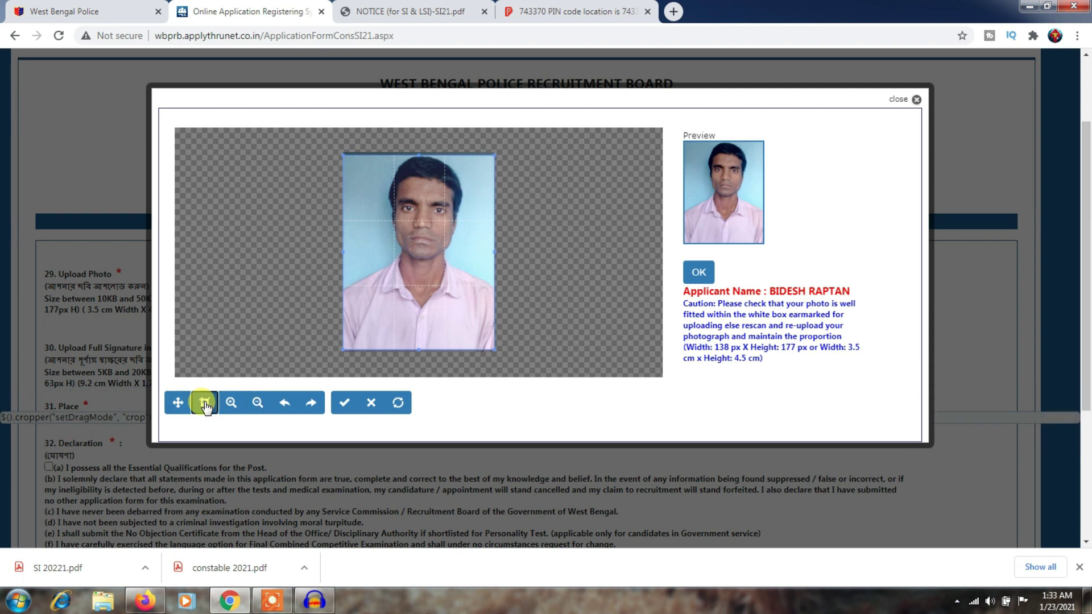
click(346, 406)
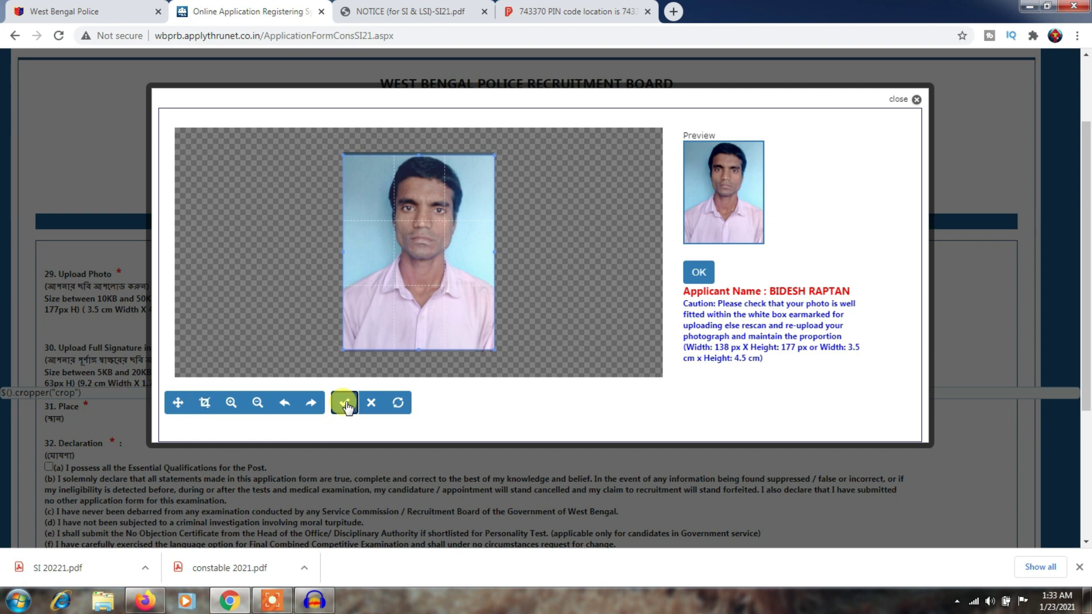
click(703, 273)
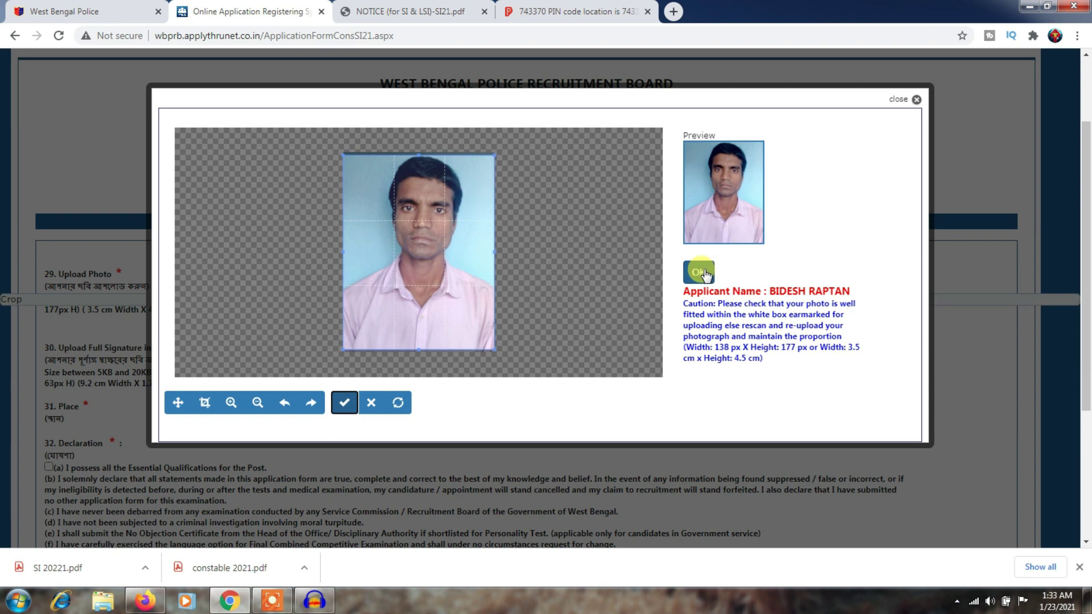
click(703, 273)
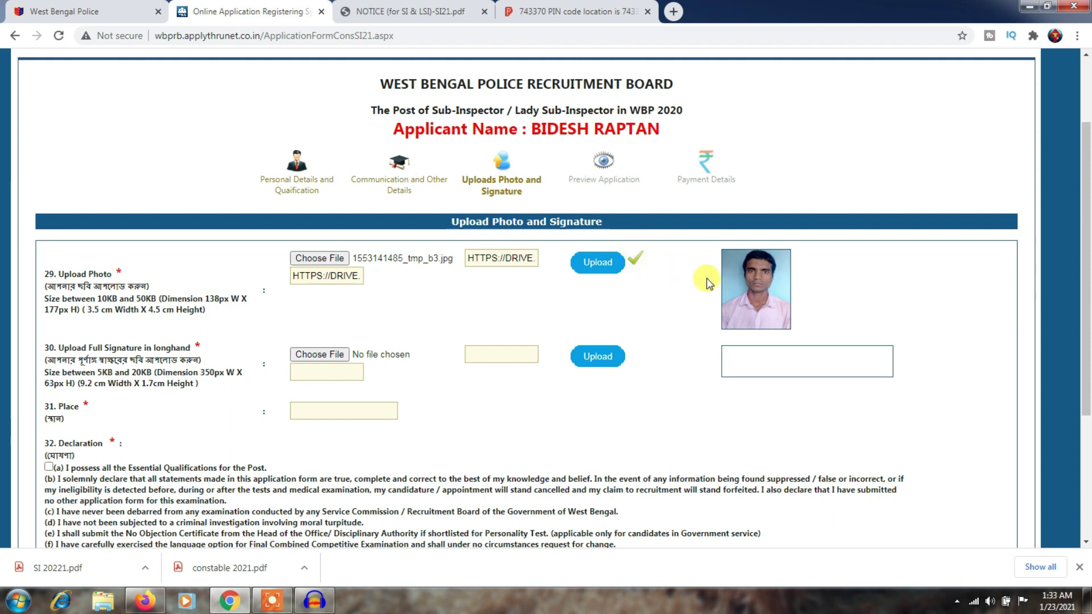
Choose the signature JPEG for item 30 and upload it.
click(311, 353)
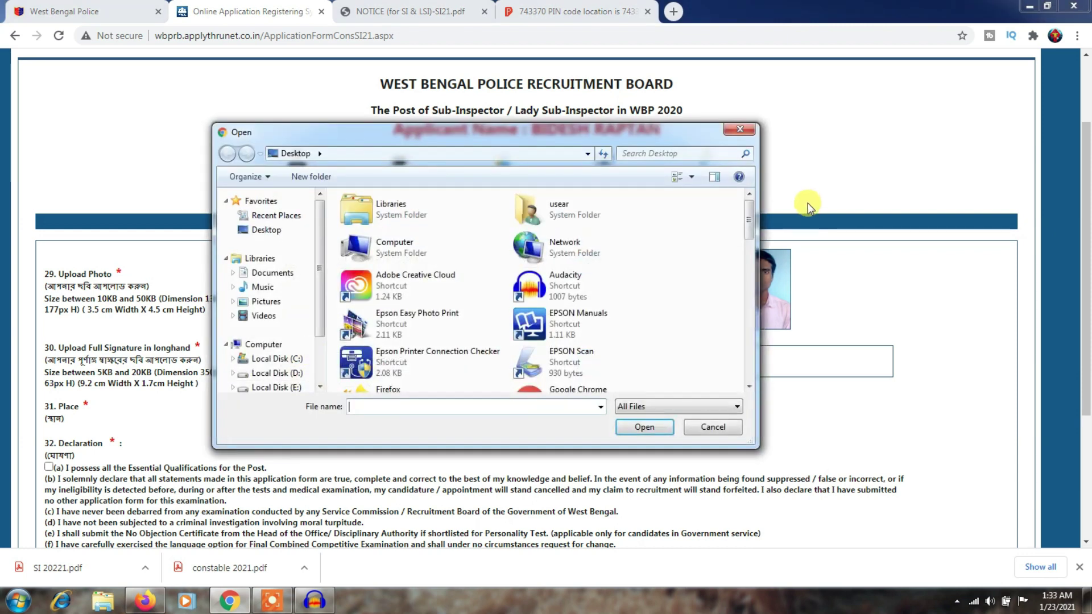
drag(747, 222, 753, 294)
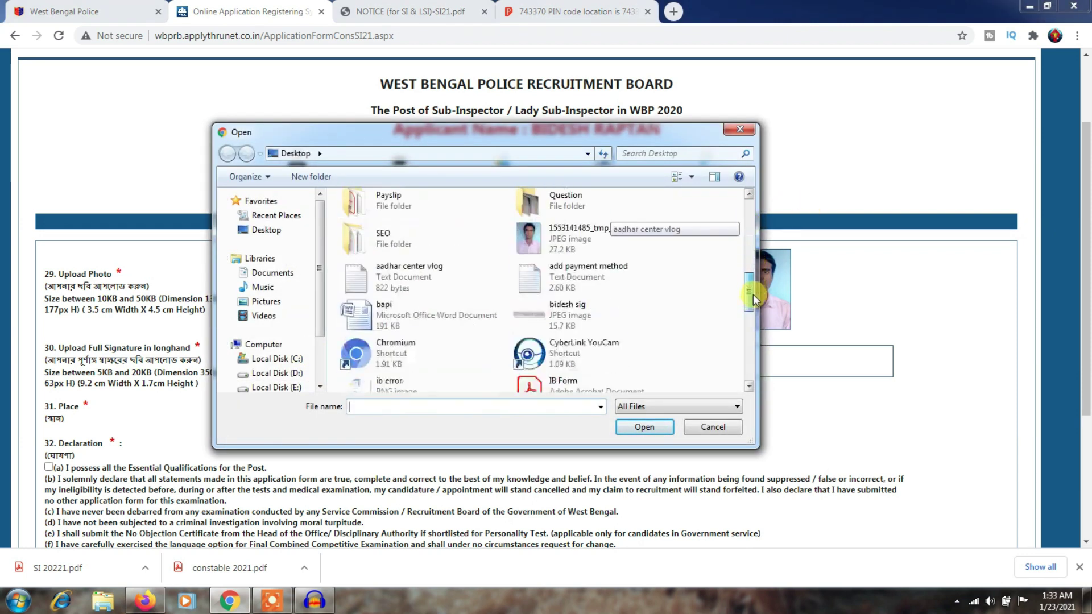
click(603, 317)
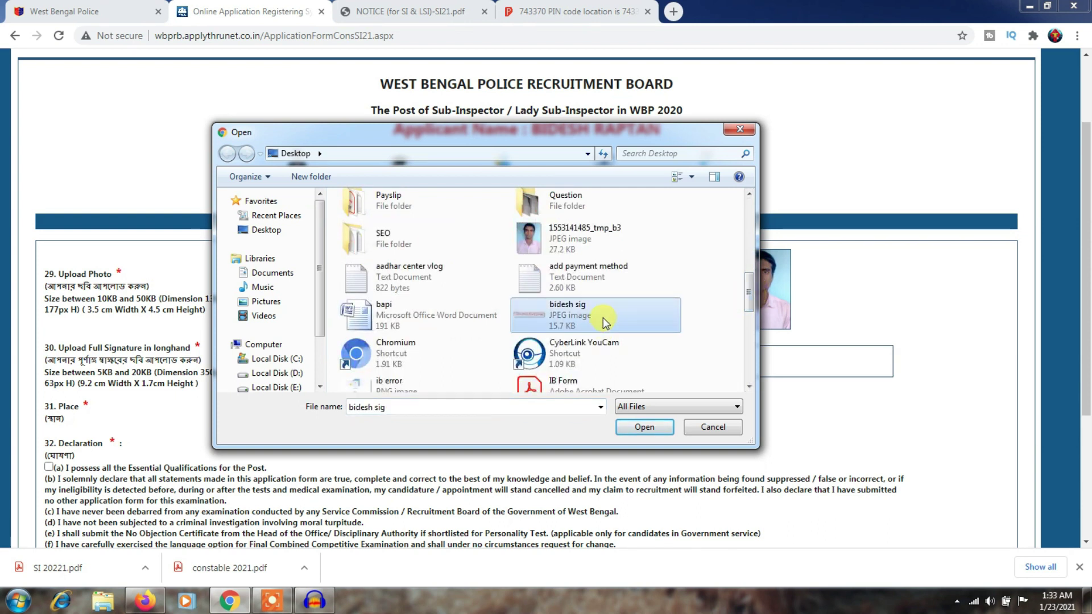
click(638, 427)
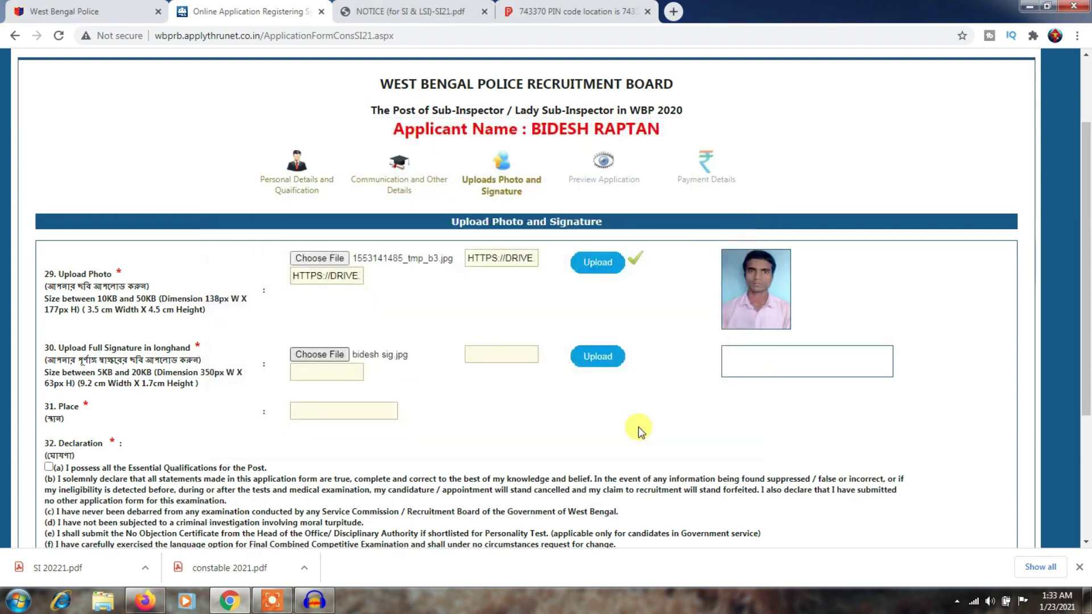
click(601, 356)
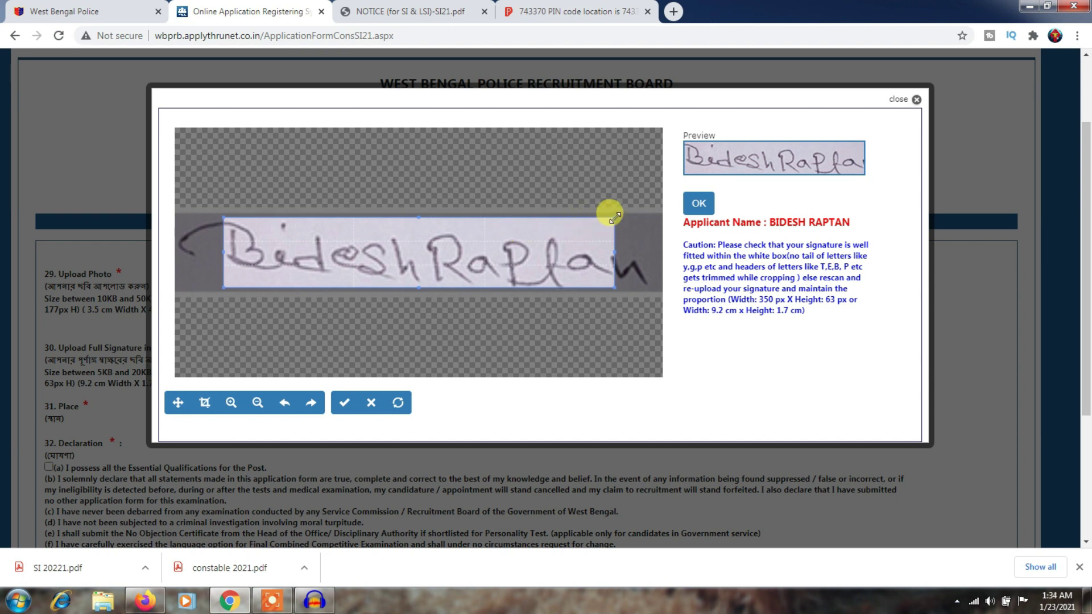
Resize the crop box to cover the full signature and save the cropped signature with OK.
drag(614, 217, 668, 218)
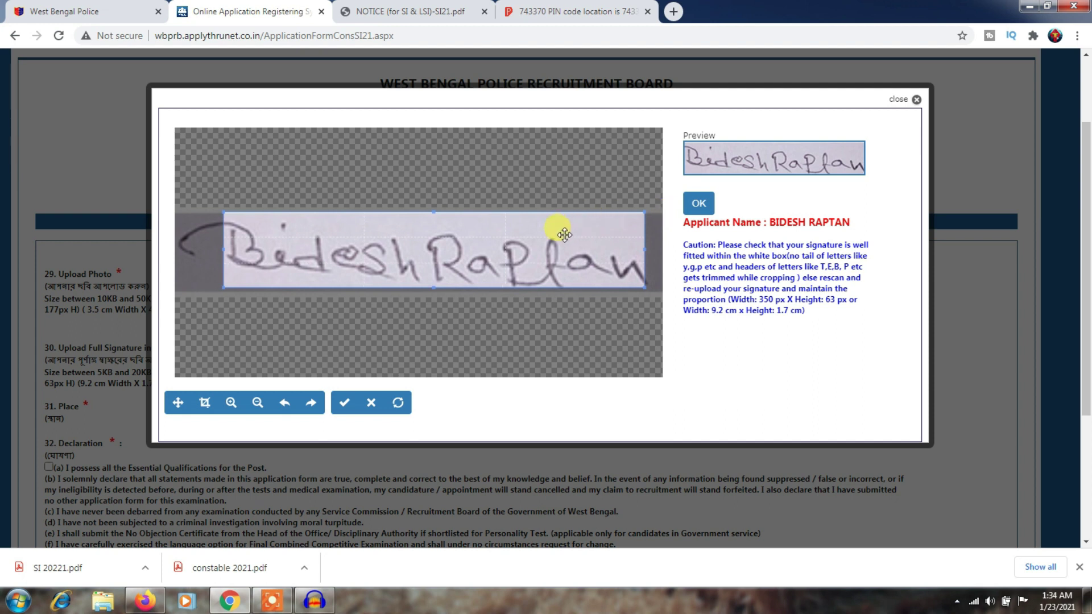
drag(564, 234, 564, 238)
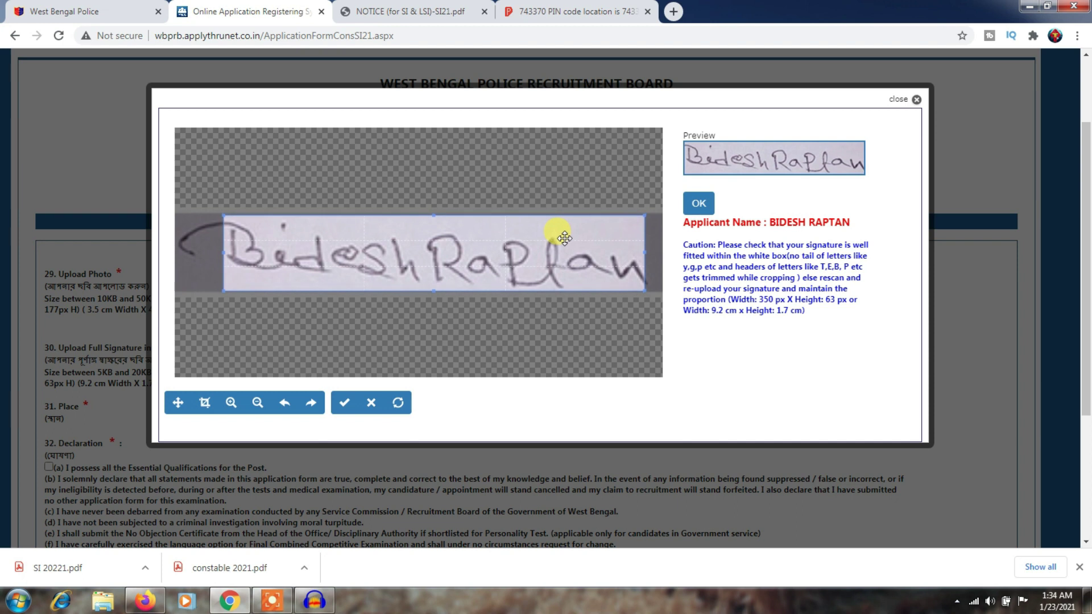
drag(644, 250, 654, 253)
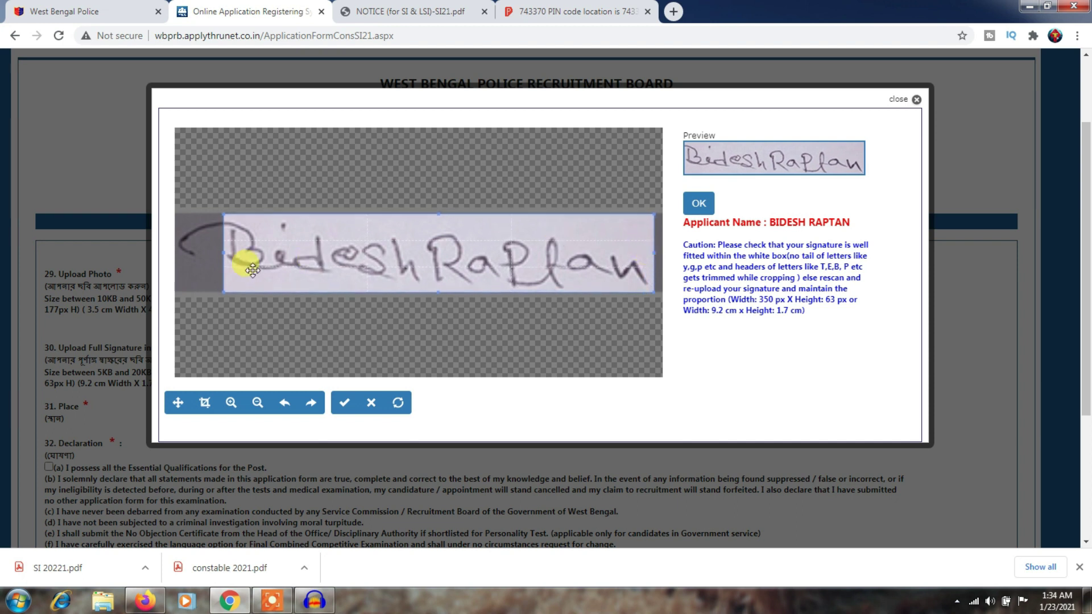
drag(224, 253, 211, 252)
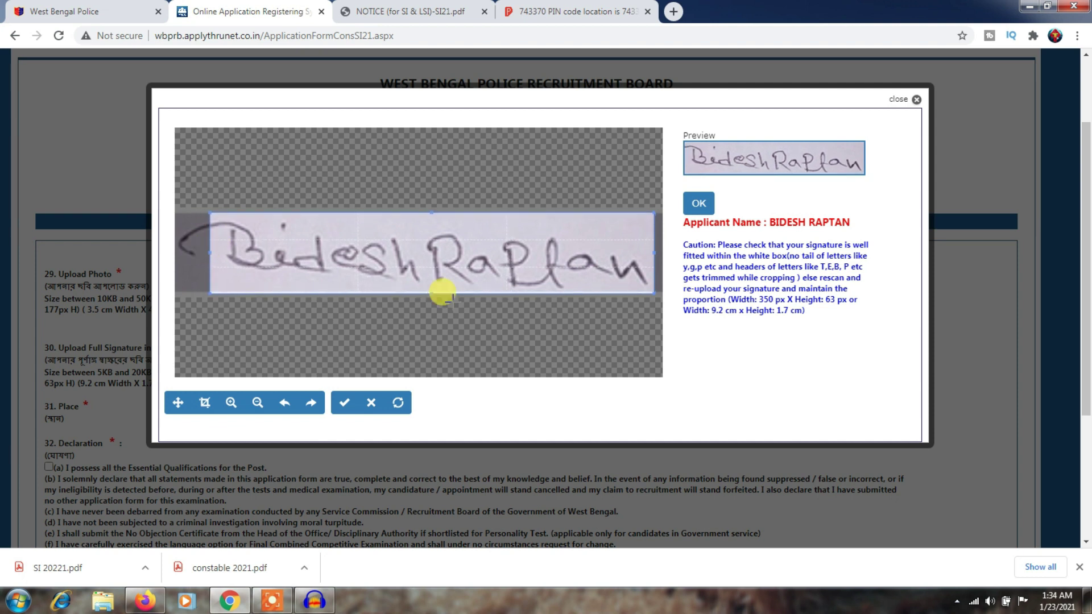
click(701, 200)
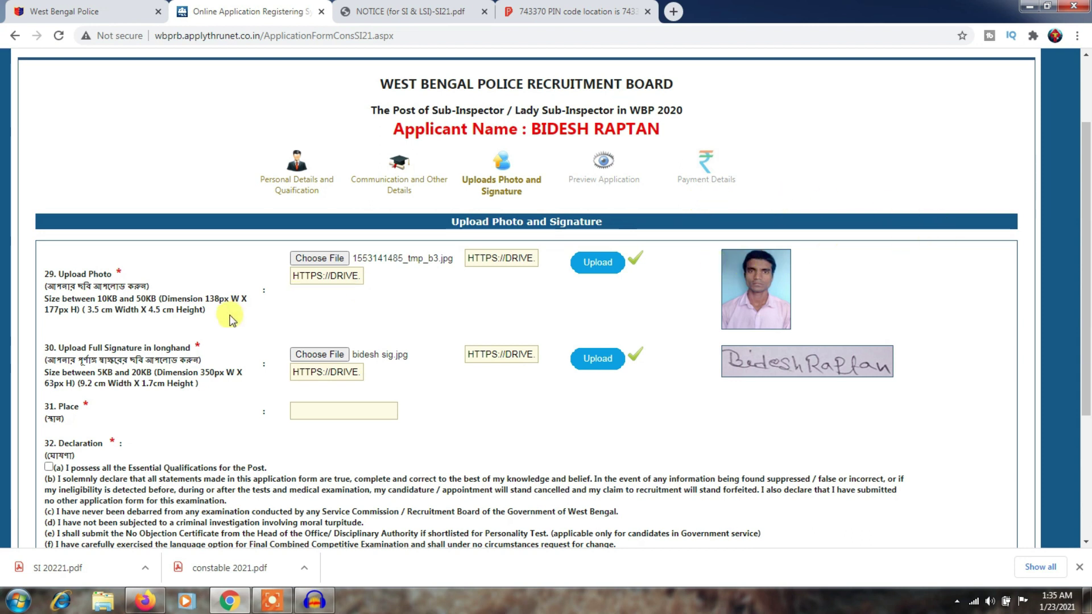
Enter KACHUKHALI as the place, tick declaration (a), then submit and confirm the page.
click(325, 410)
text(KACHUKHALI)
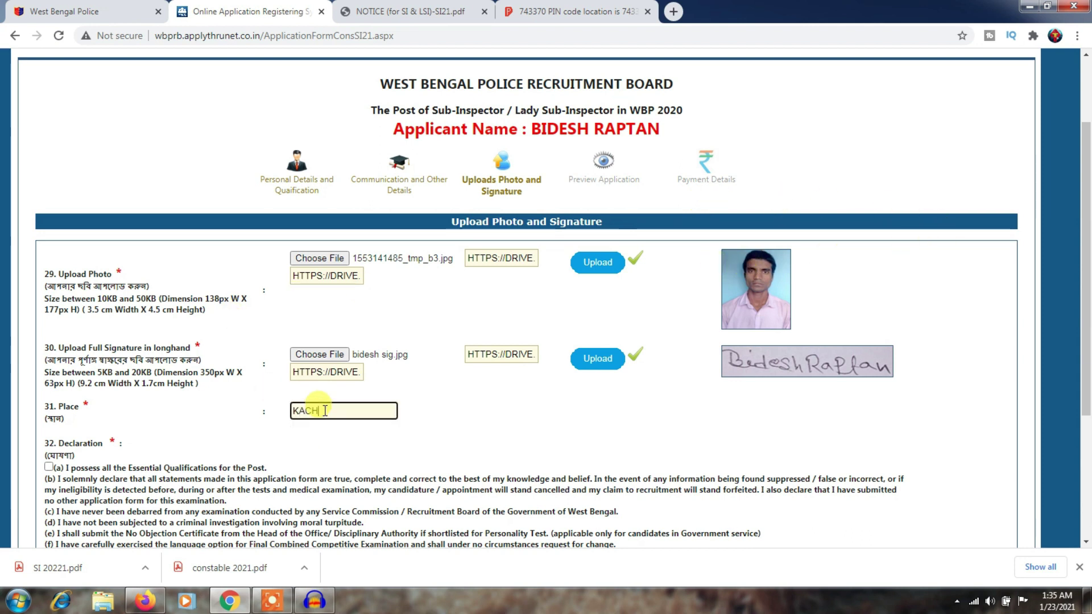
click(49, 466)
drag(1085, 248, 1087, 369)
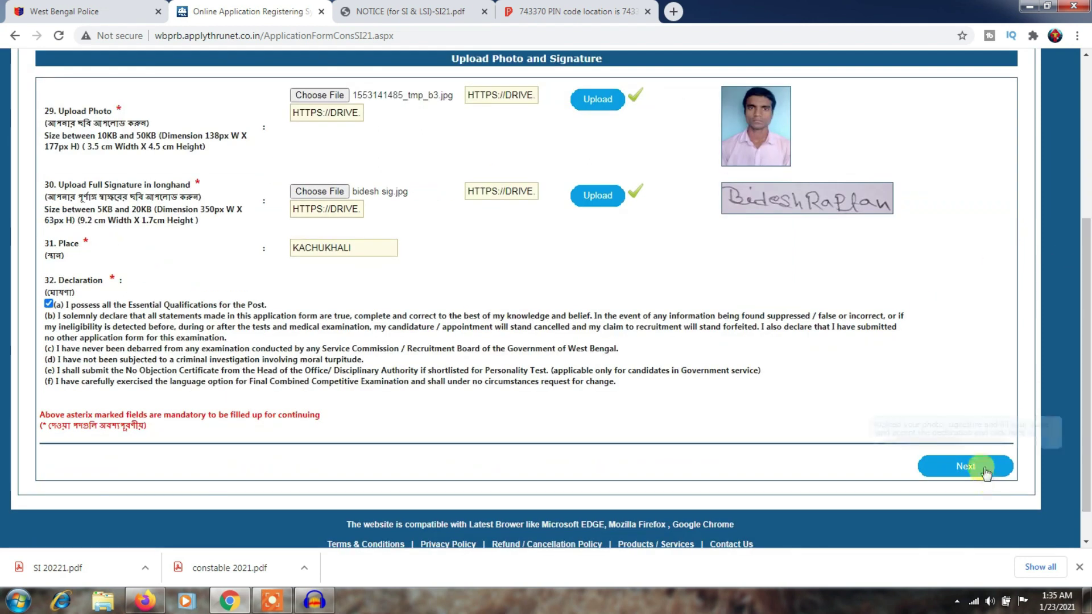
click(966, 468)
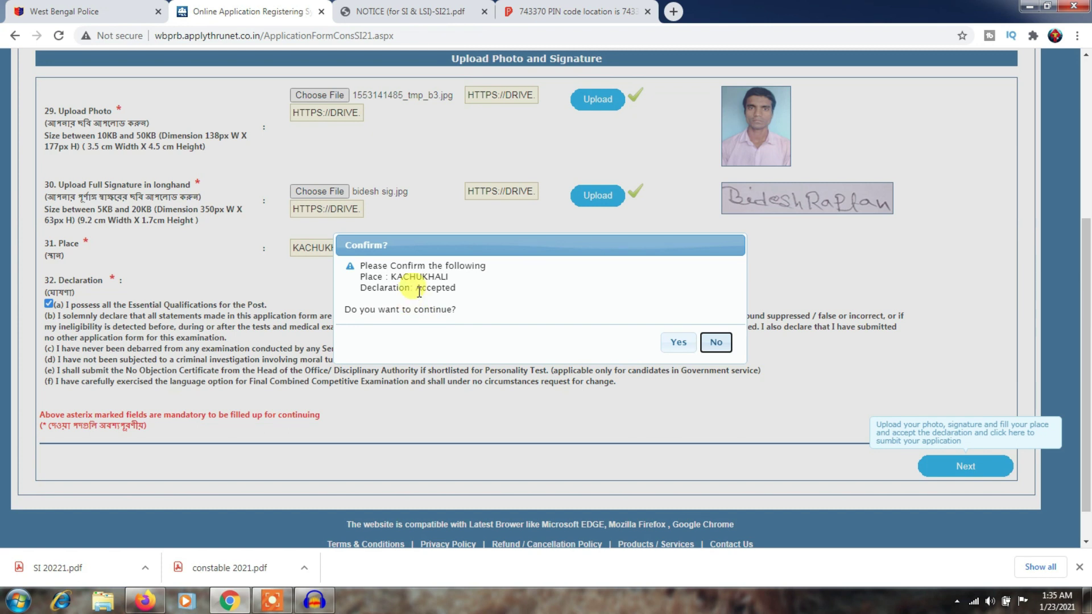
click(676, 343)
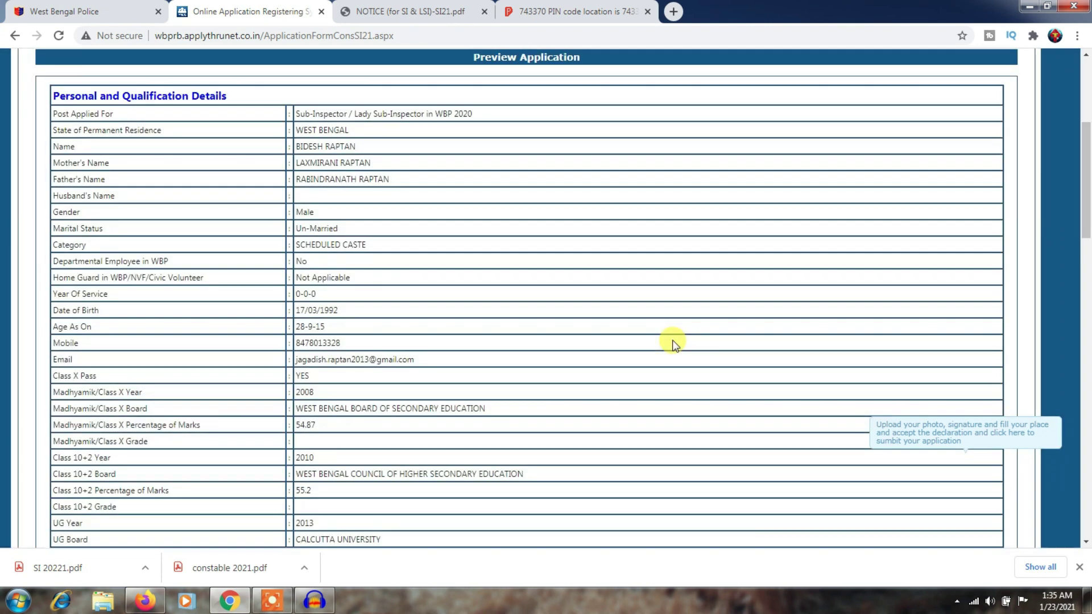
click(1087, 141)
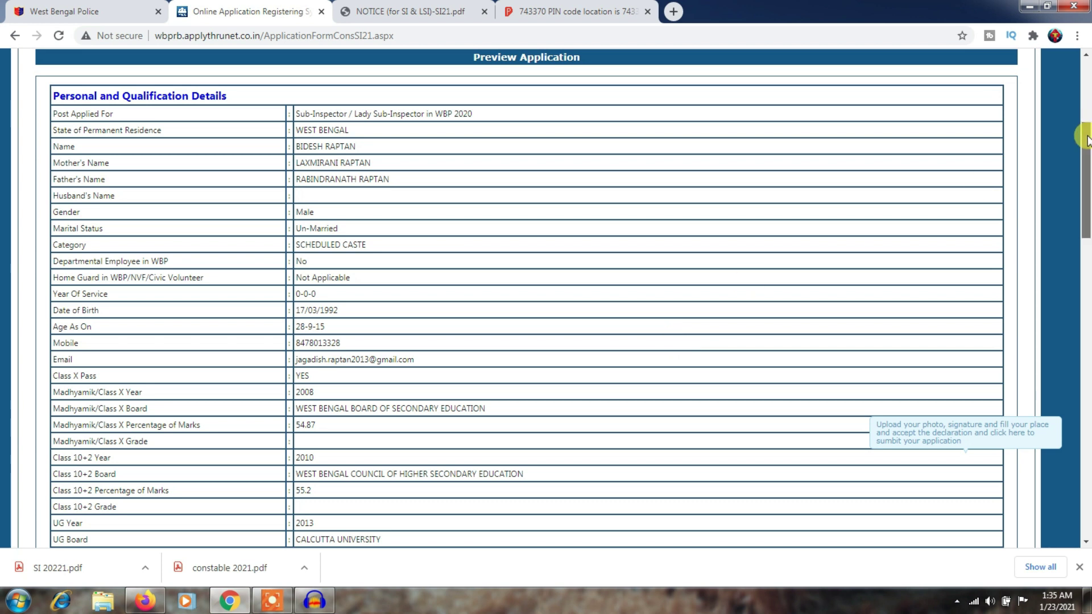
drag(1087, 141, 1087, 80)
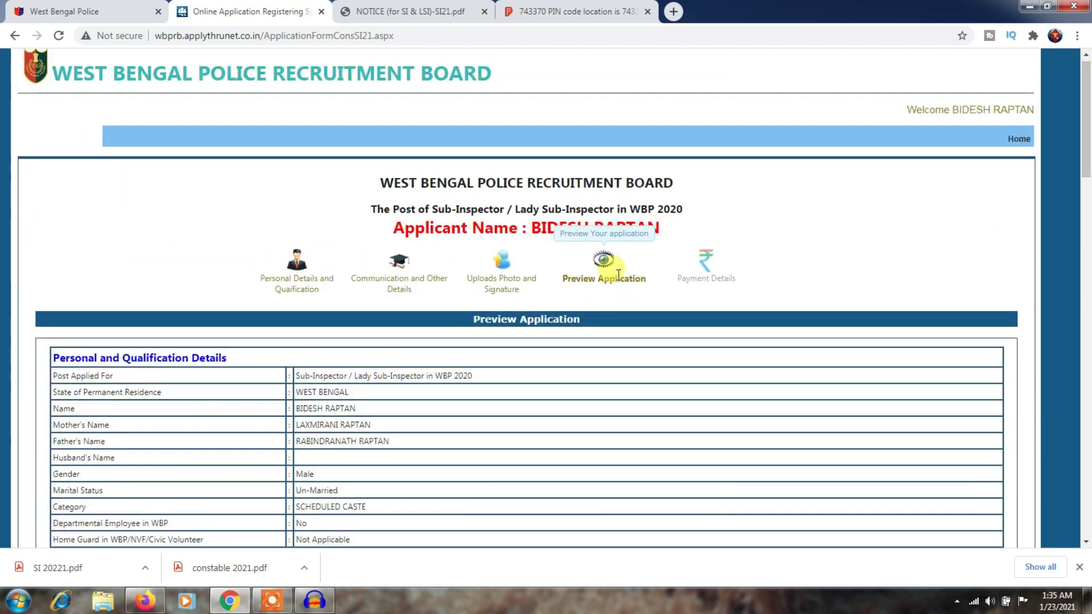
drag(1085, 88, 1086, 153)
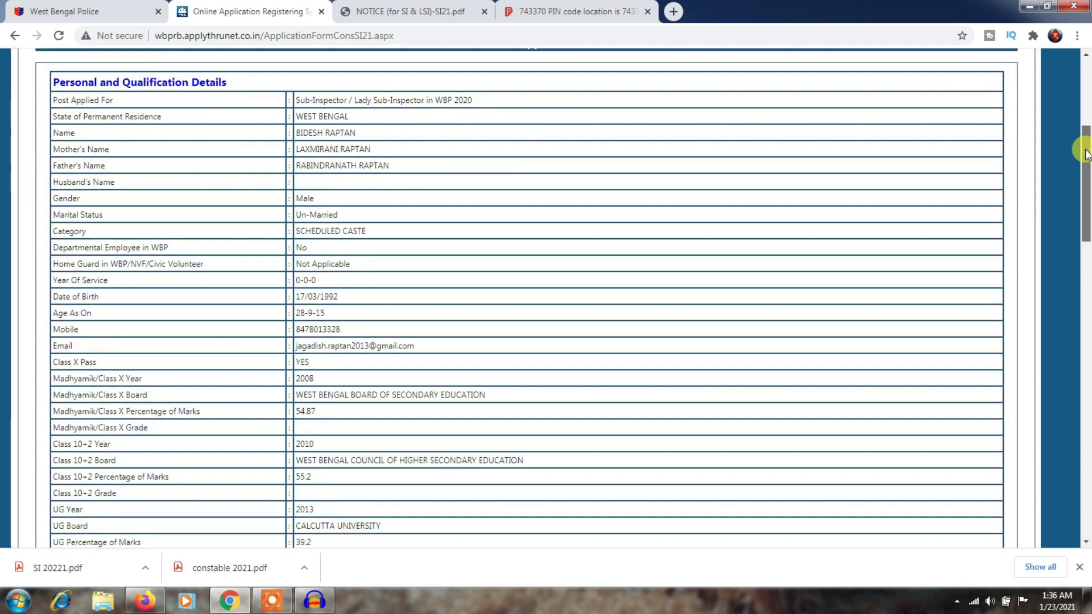
drag(1086, 153, 1085, 155)
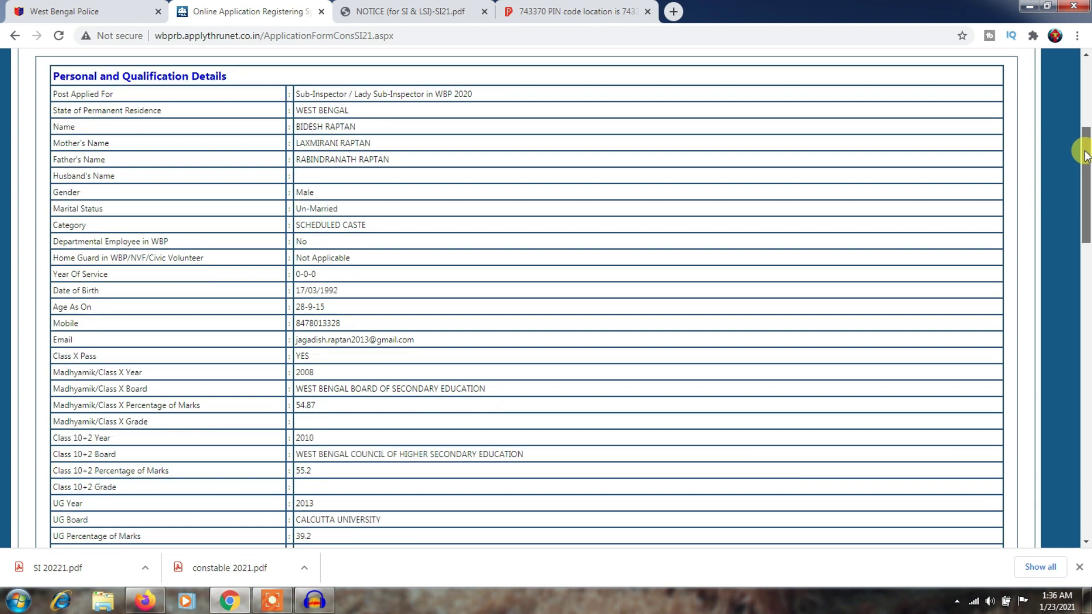
drag(1086, 154, 1084, 437)
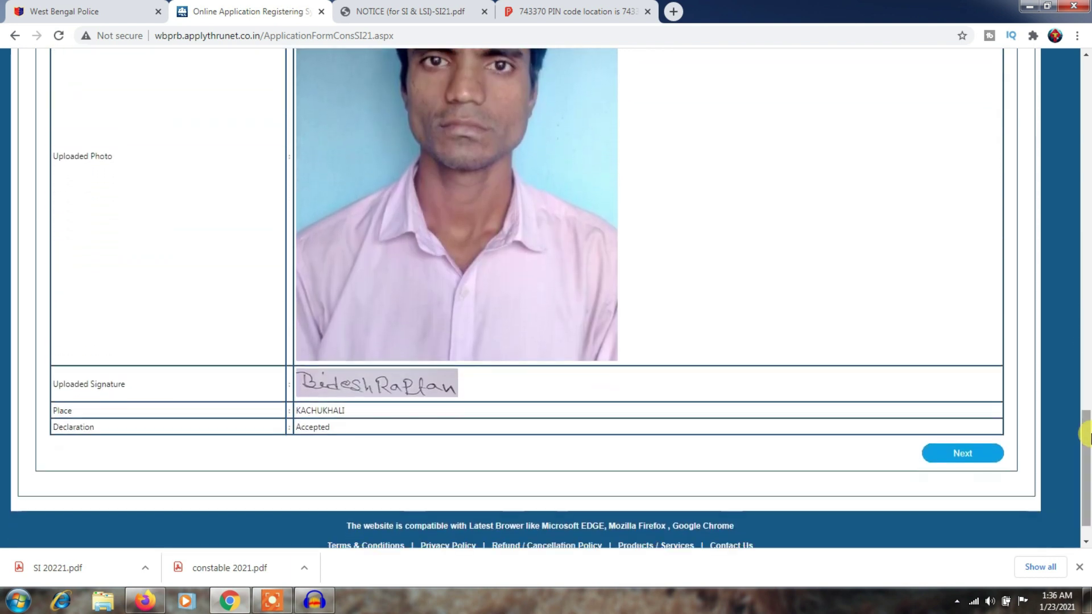
Proceed to Payment Details and select Online Payment Gateway through Bill Desk as payment mode.
click(973, 455)
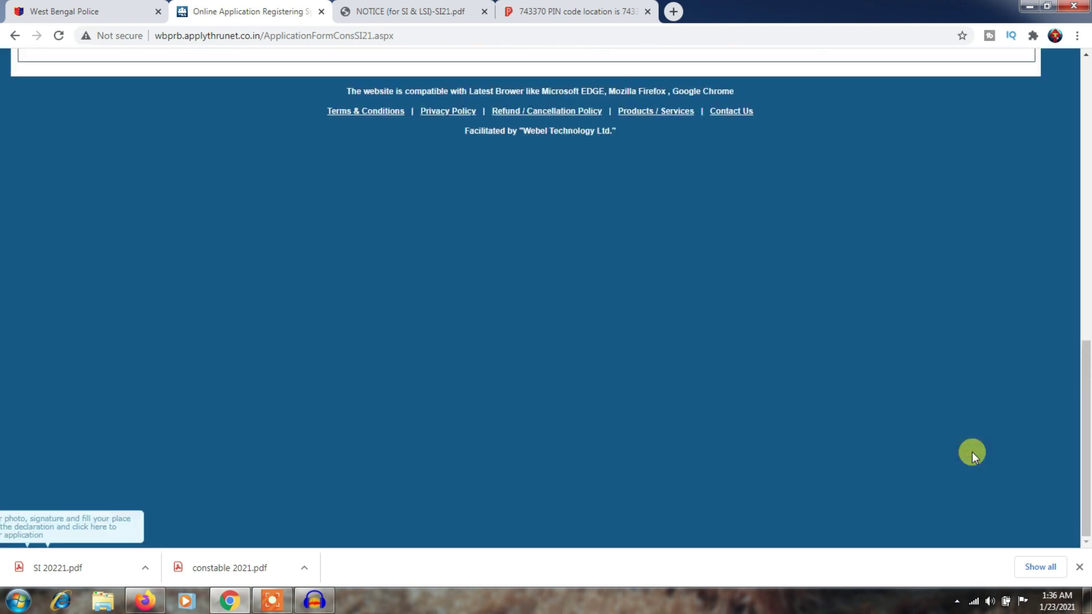
scroll(971, 452, up, 5)
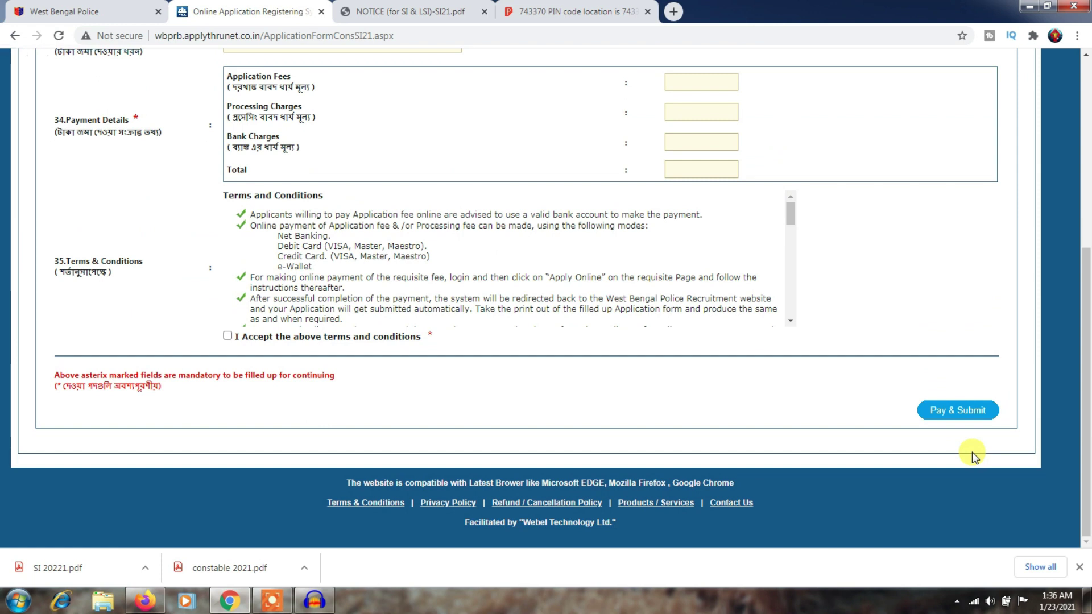
drag(1083, 401, 1086, 322)
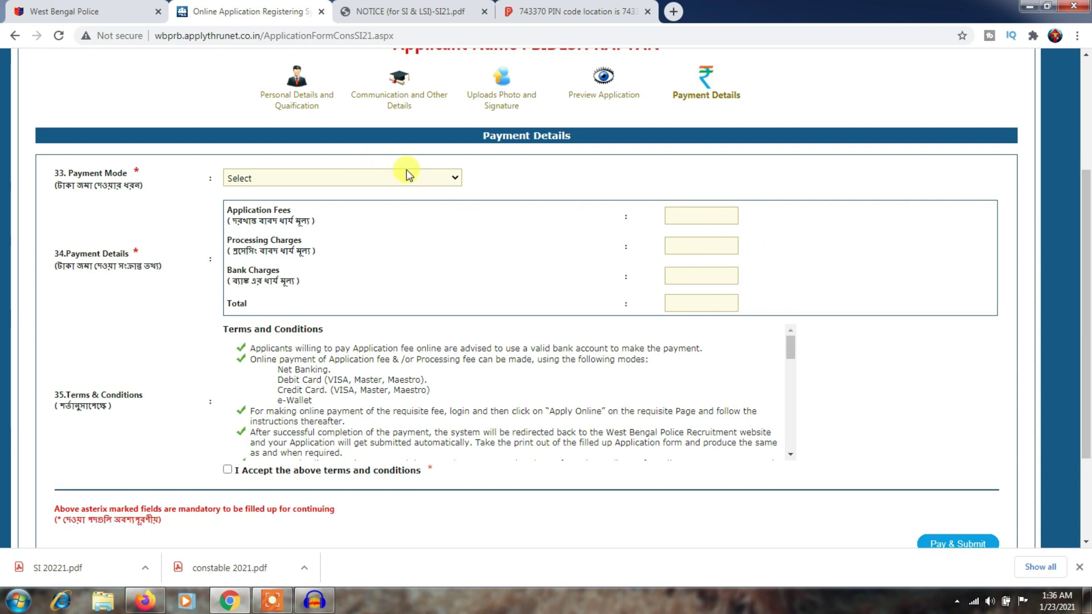
click(430, 176)
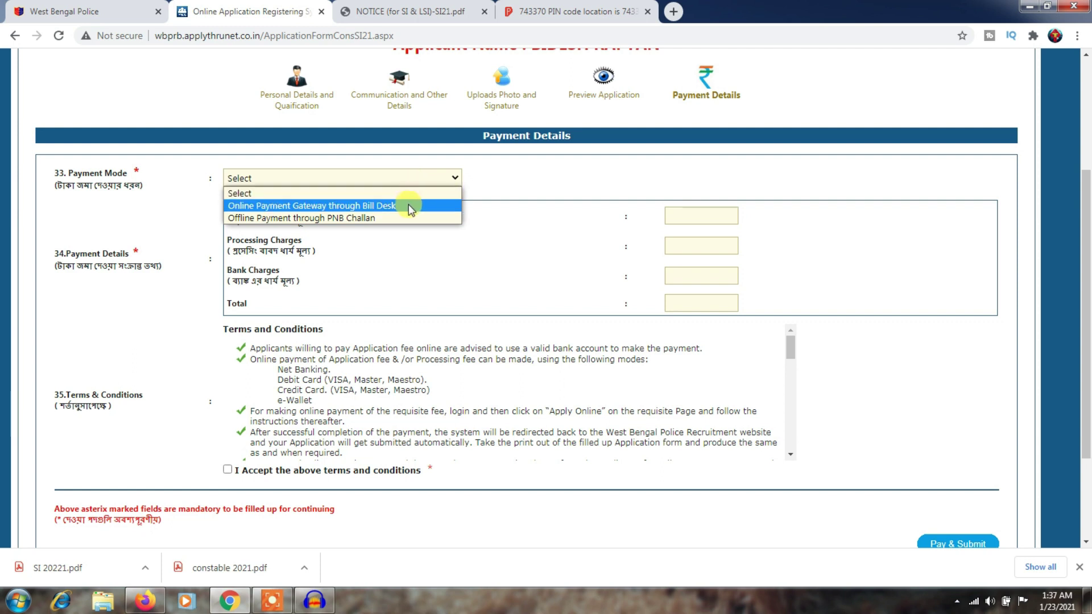
click(408, 206)
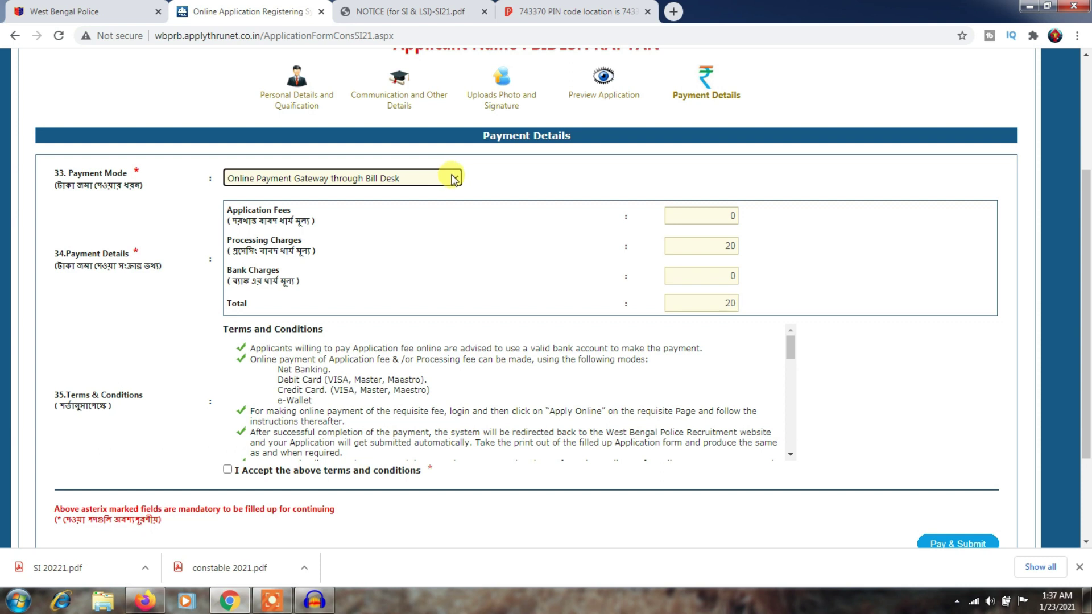
click(453, 180)
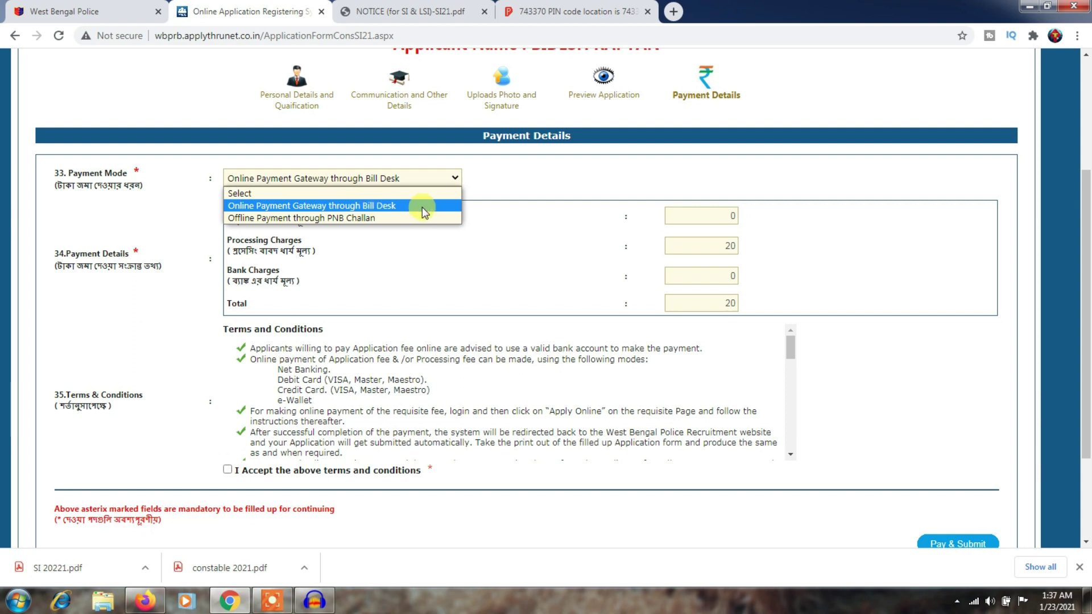
click(422, 207)
Try Offline Payment through PNB Challan, then switch back to Online Payment through Bill Desk.
click(429, 176)
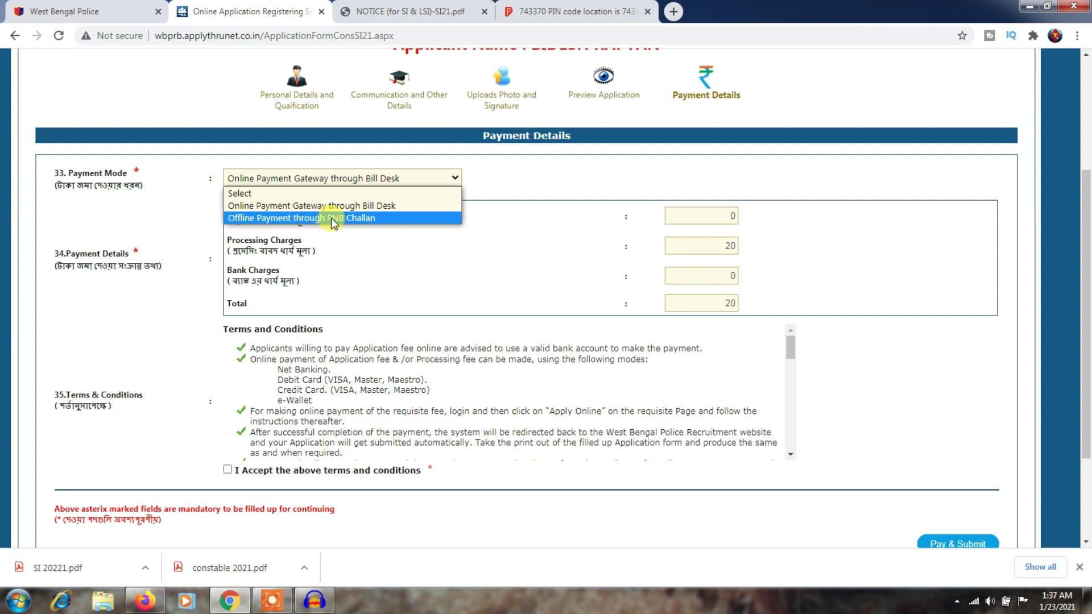
click(374, 218)
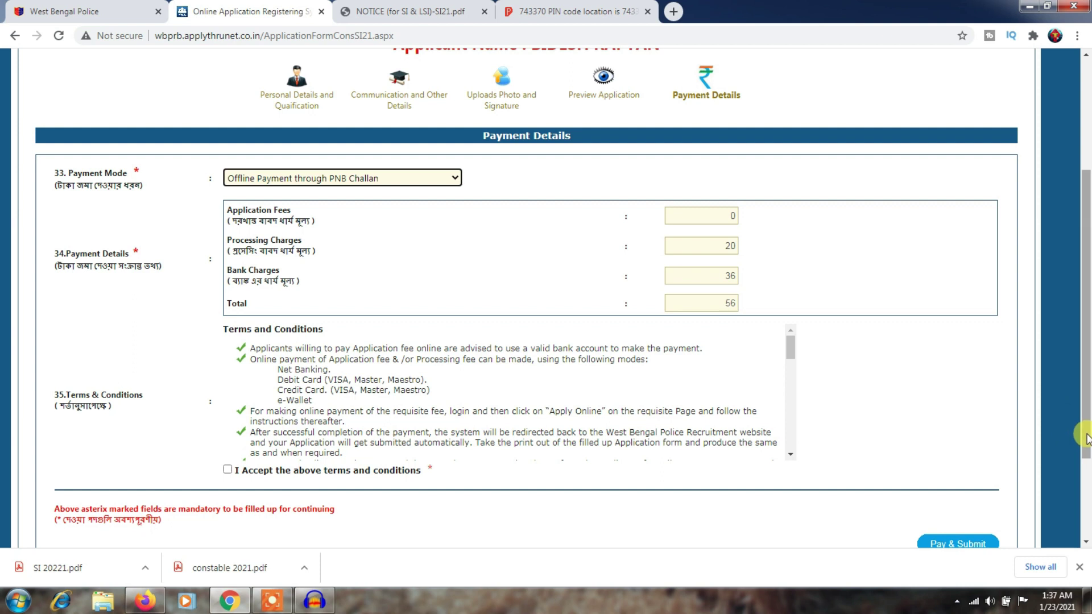
drag(1086, 438, 1086, 446)
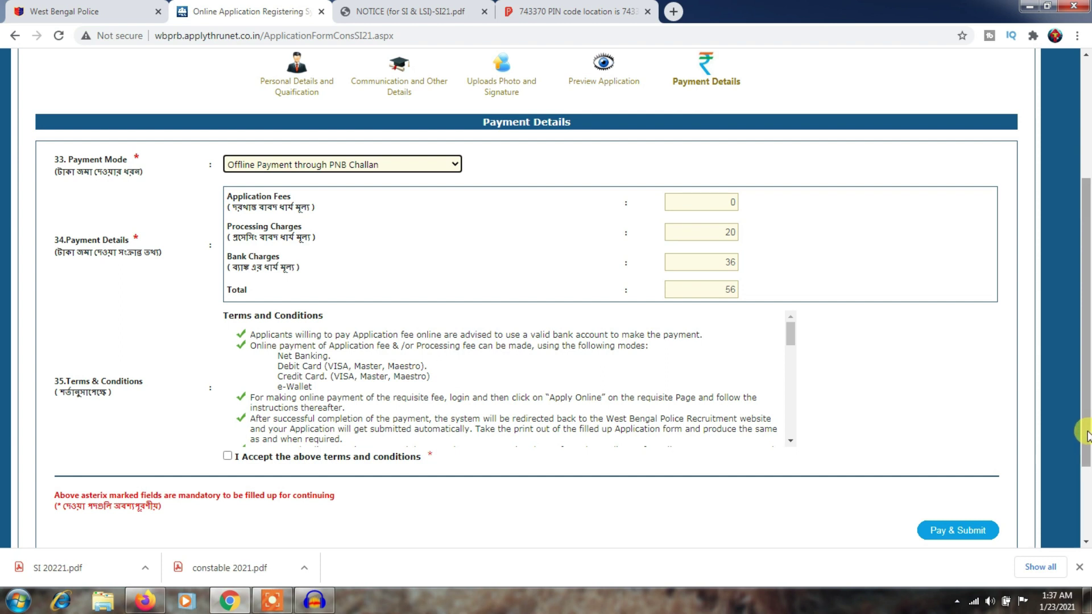
click(438, 166)
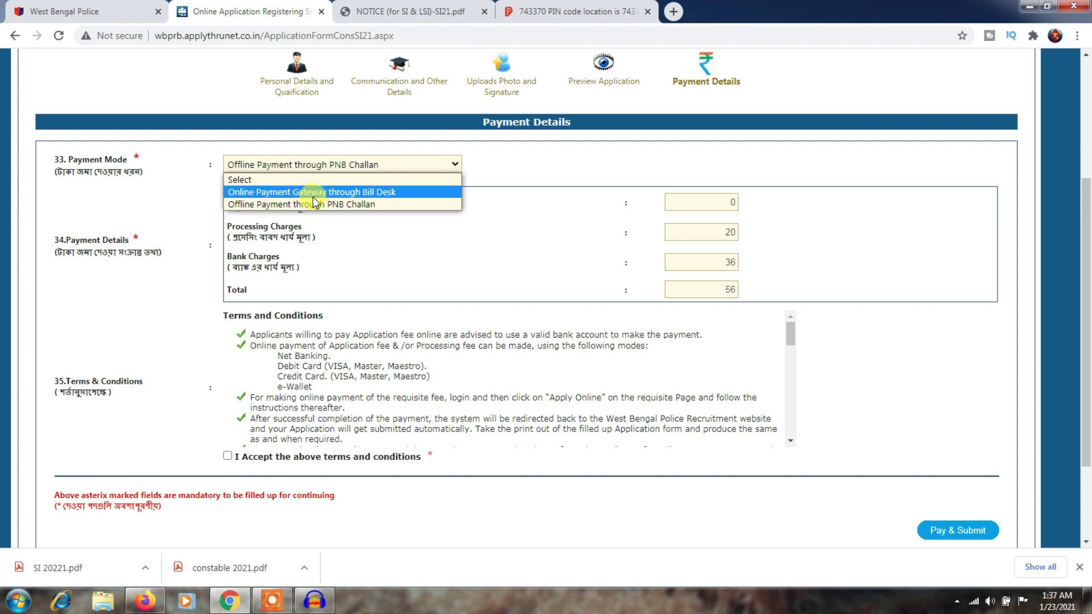
click(362, 192)
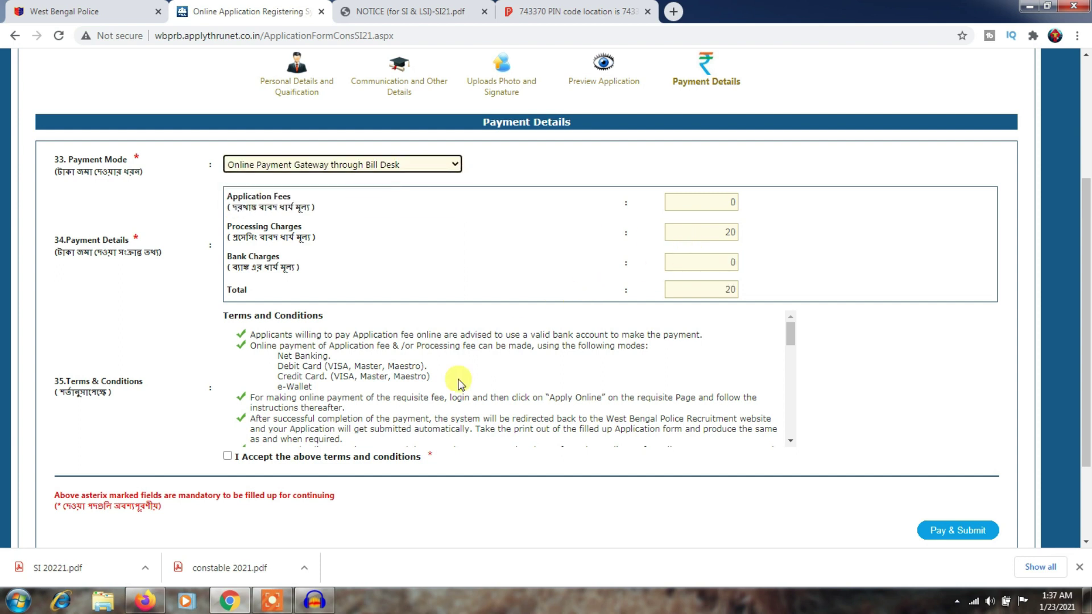
Accept the terms and conditions, then Pay & Submit and confirm the online payment.
click(229, 457)
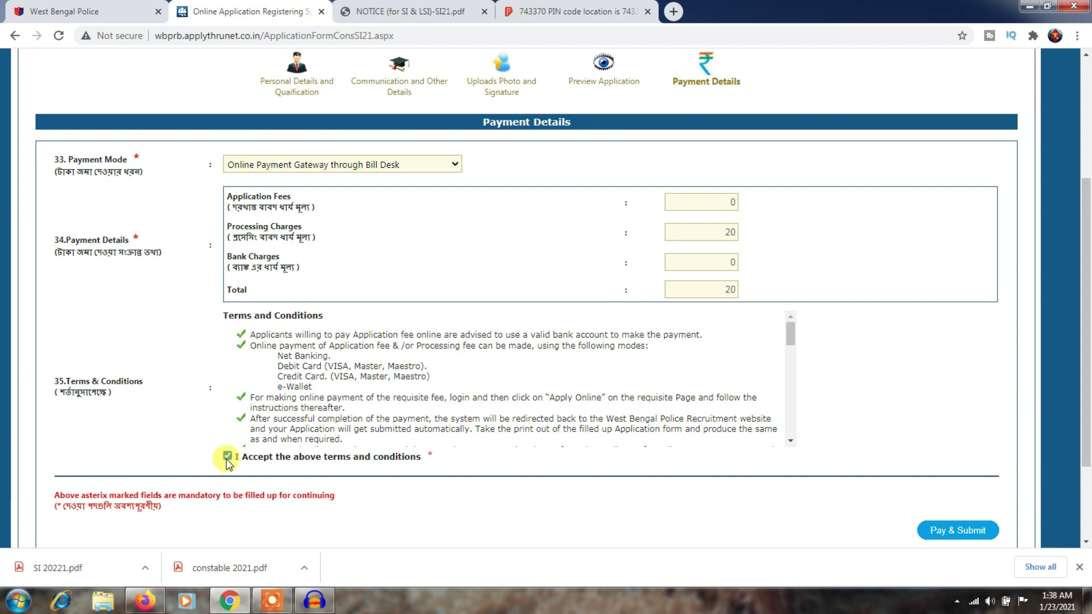
click(970, 533)
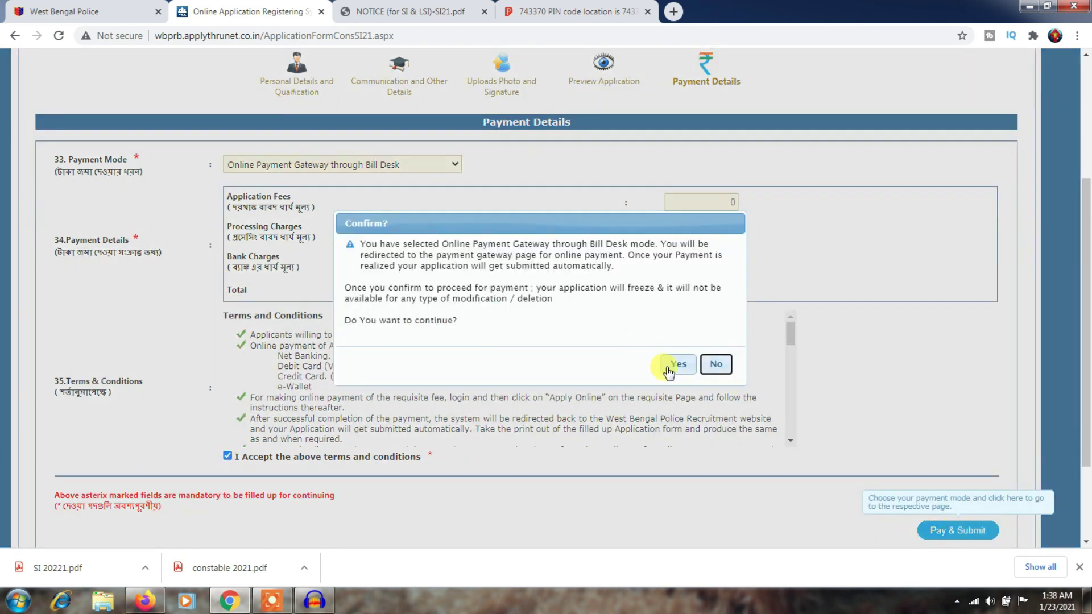
click(678, 364)
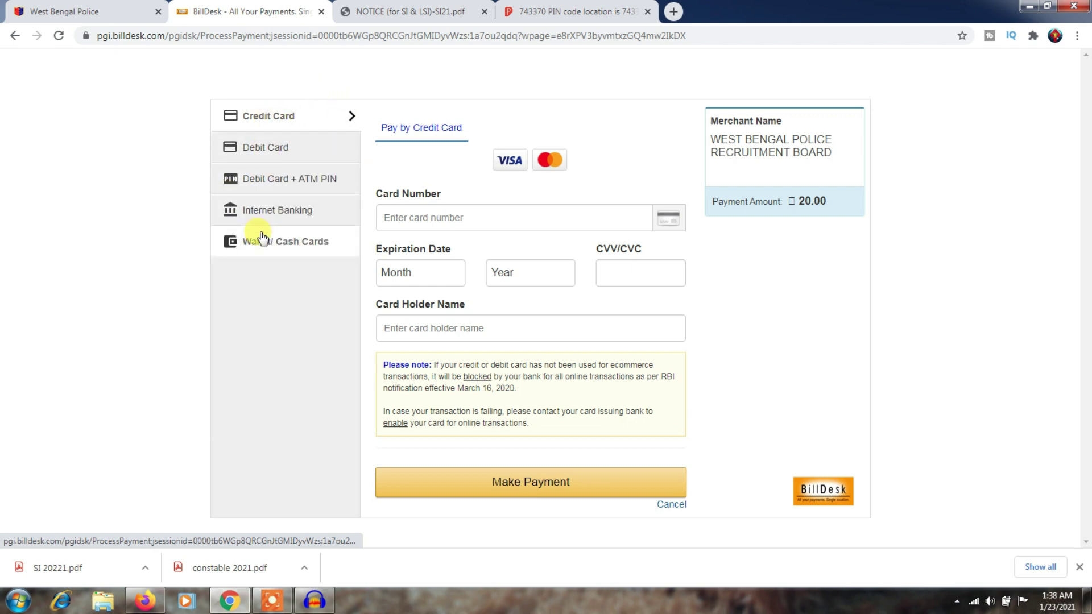
Choose the plain Debit Card option, enter the card details, and submit the 20.00 payment.
click(268, 149)
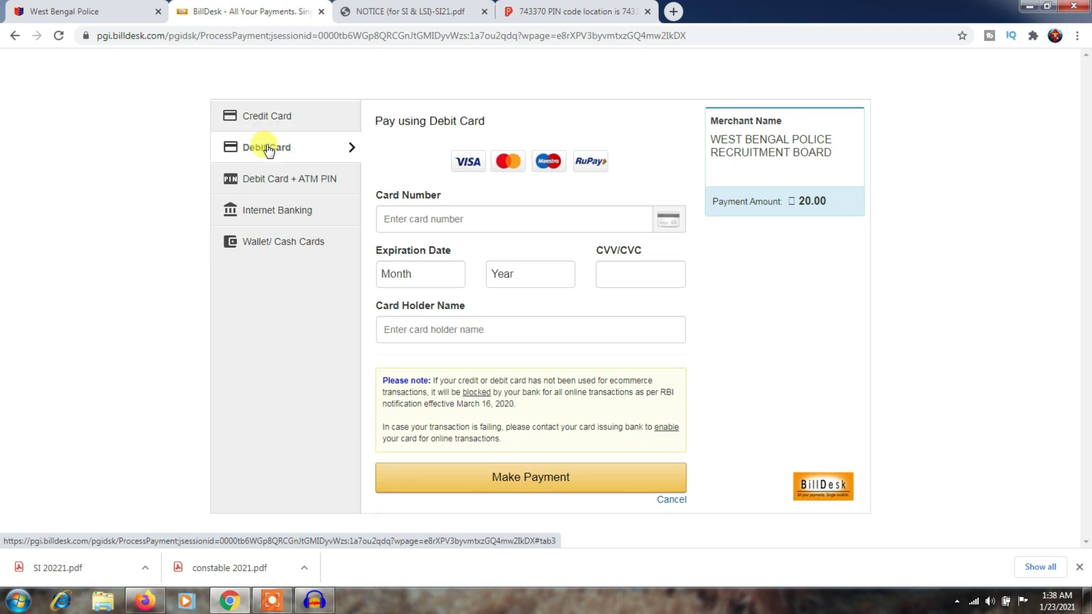
click(281, 181)
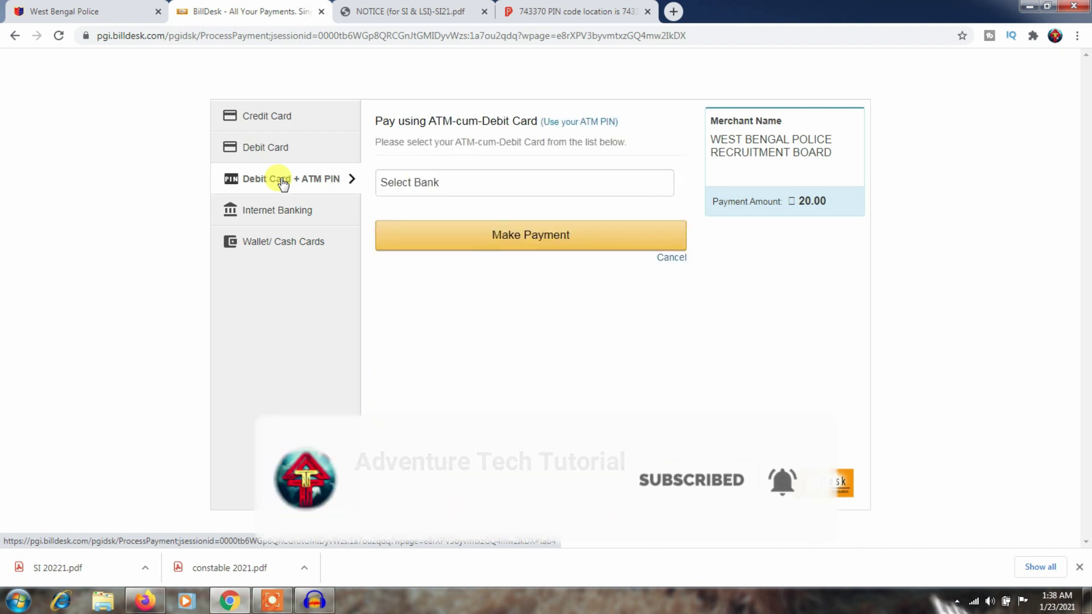
click(265, 153)
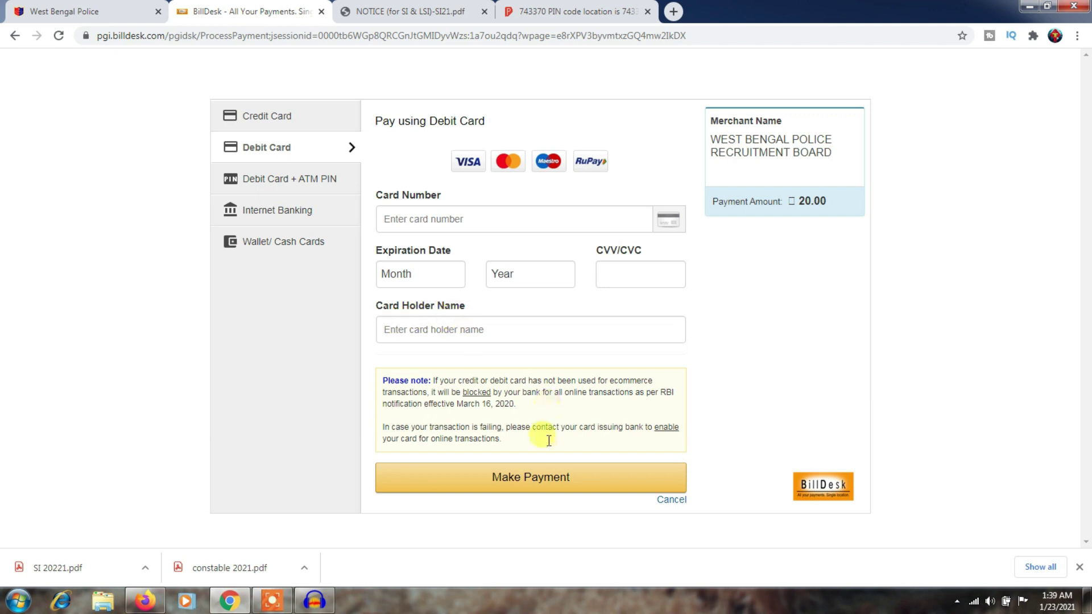
click(489, 215)
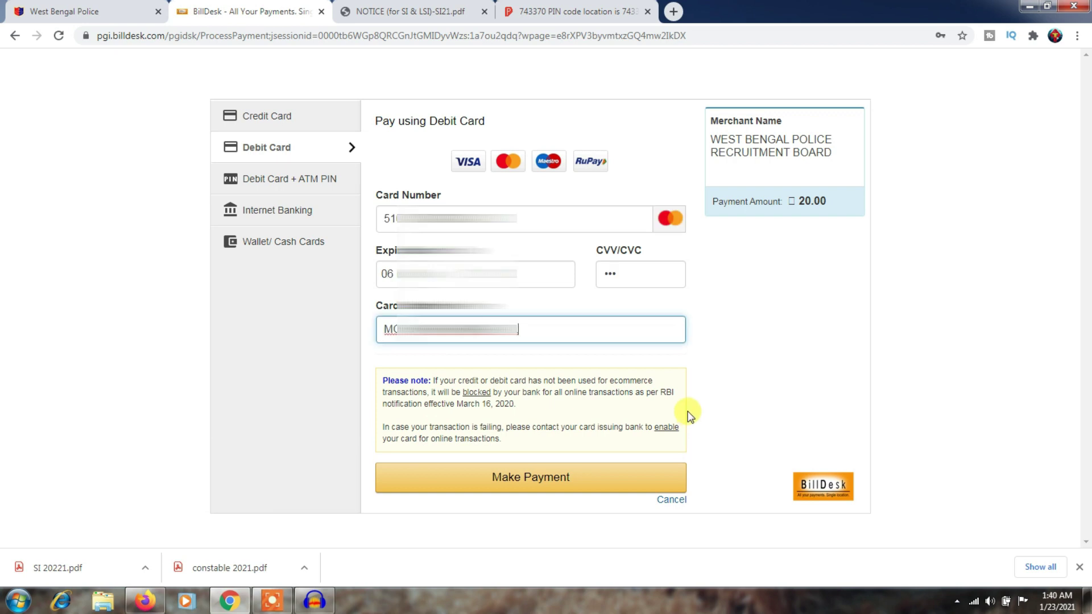
click(603, 483)
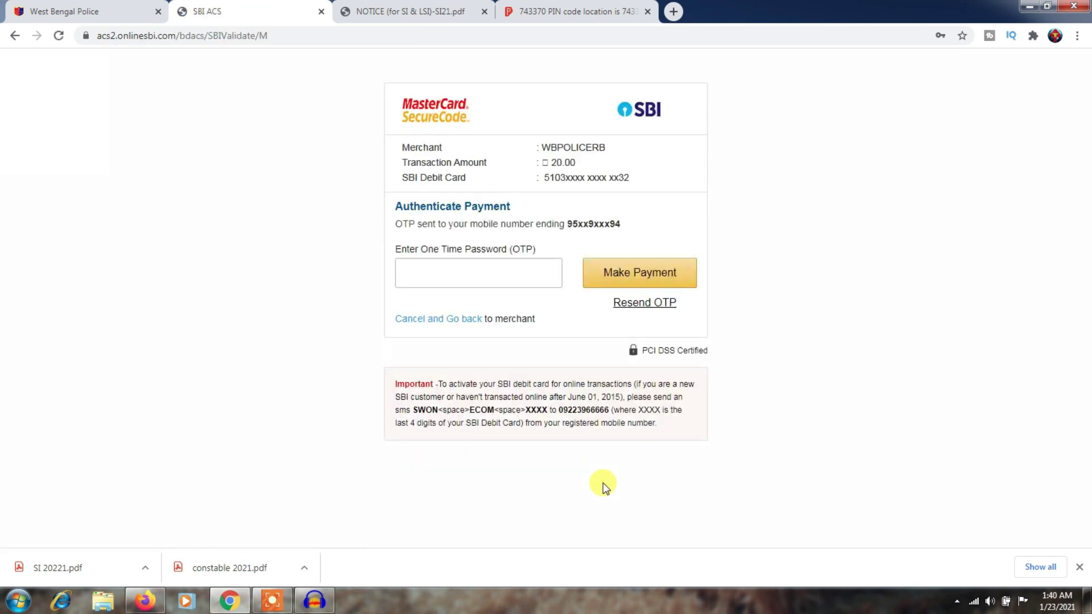
Enter the one-time password received by phone and confirm the 20.00 payment.
click(500, 273)
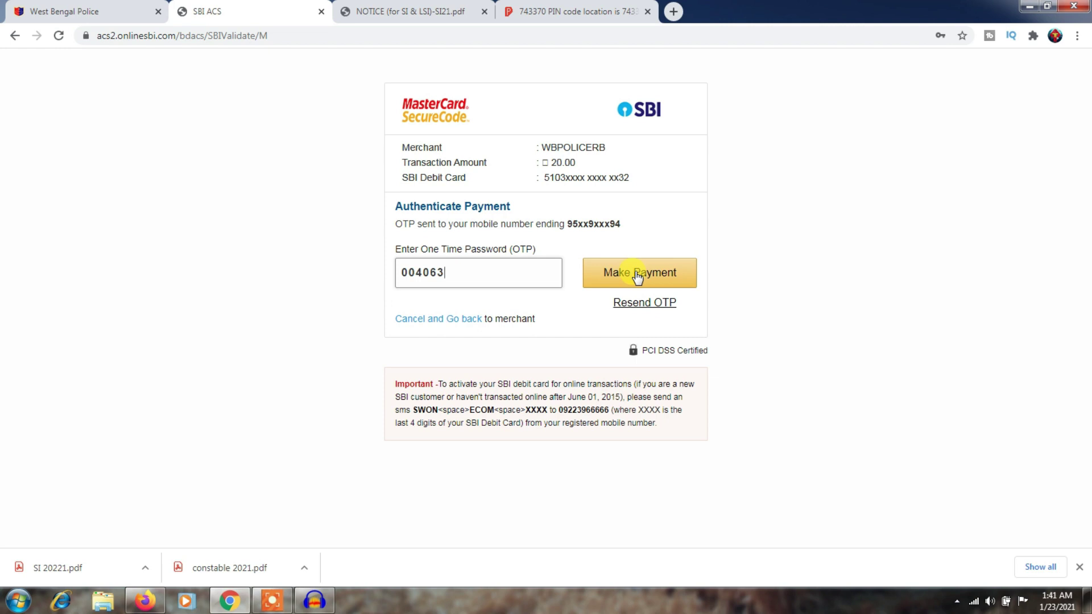
click(637, 276)
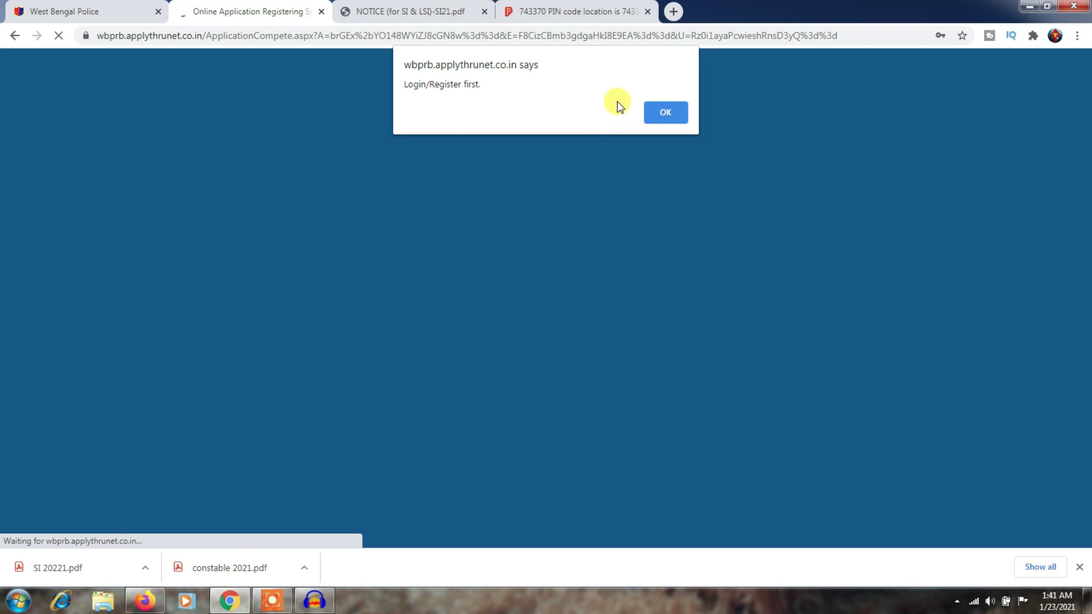
Dismiss the alert, go to the login page, autofill the saved username and type the password.
click(679, 109)
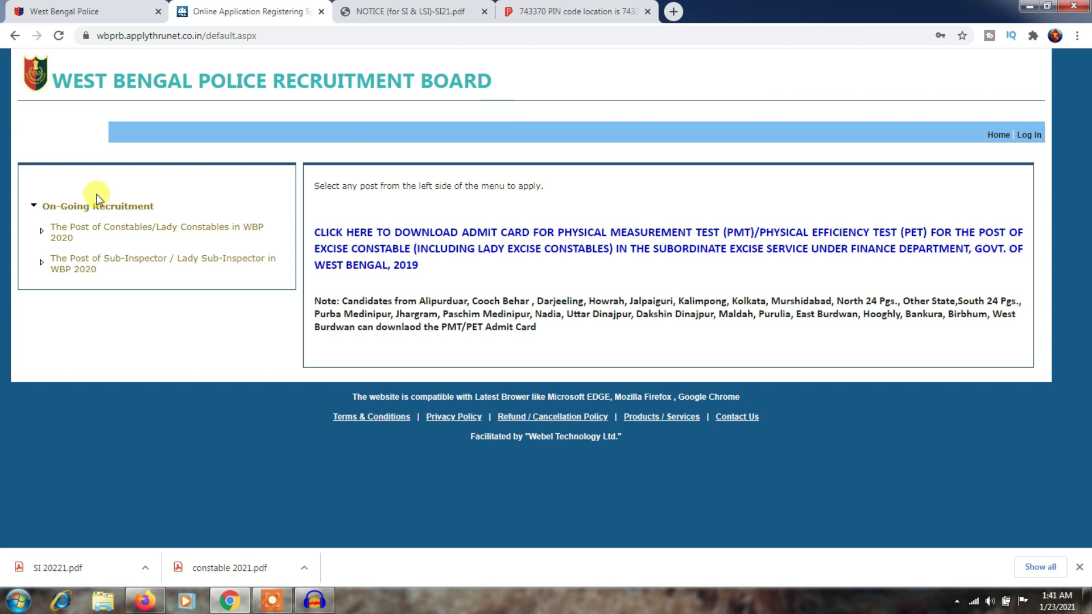
click(1023, 136)
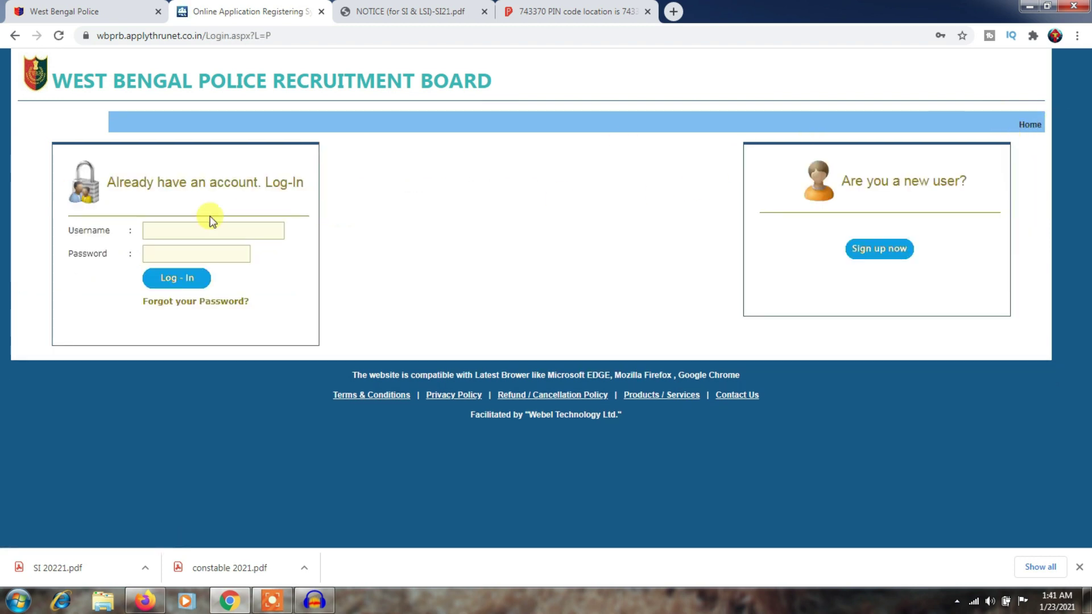
click(182, 230)
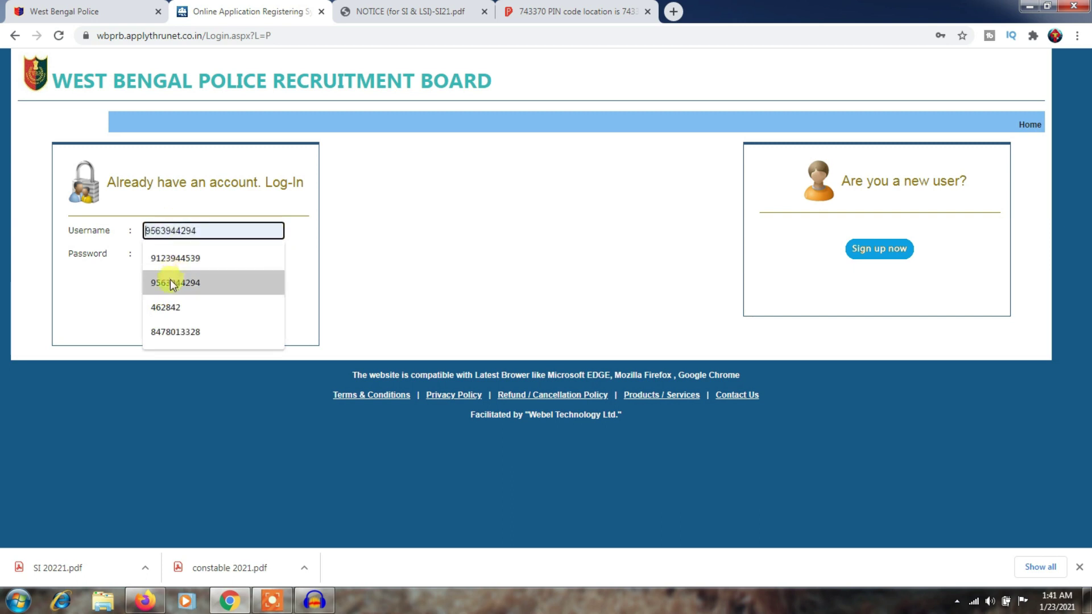
click(173, 332)
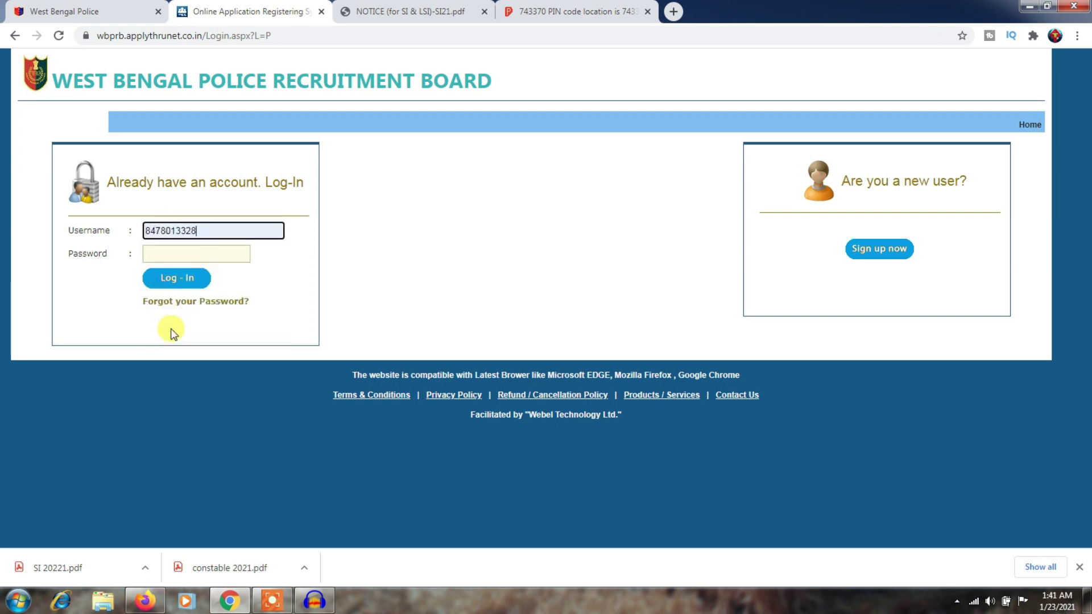
click(189, 252)
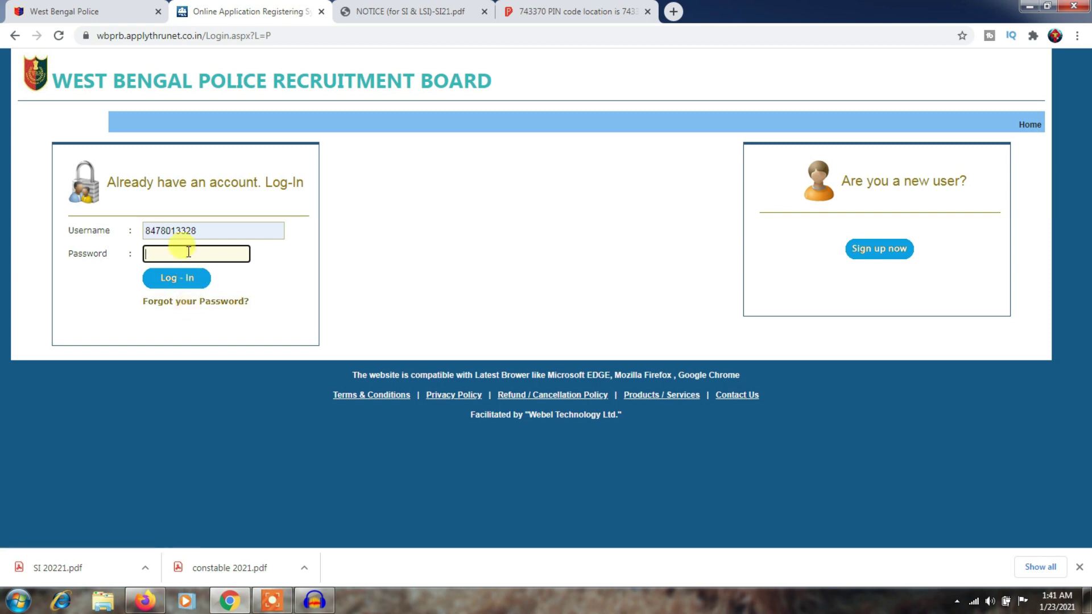
text(******)
Log in to the applicant account, dismiss the success alert, and go to My Account.
click(176, 278)
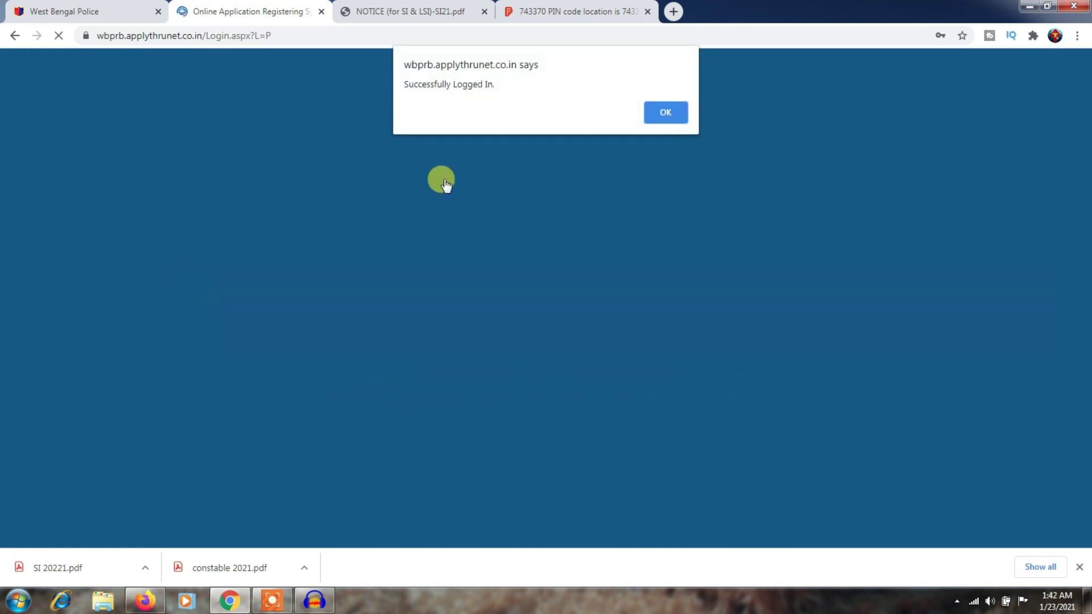
click(665, 114)
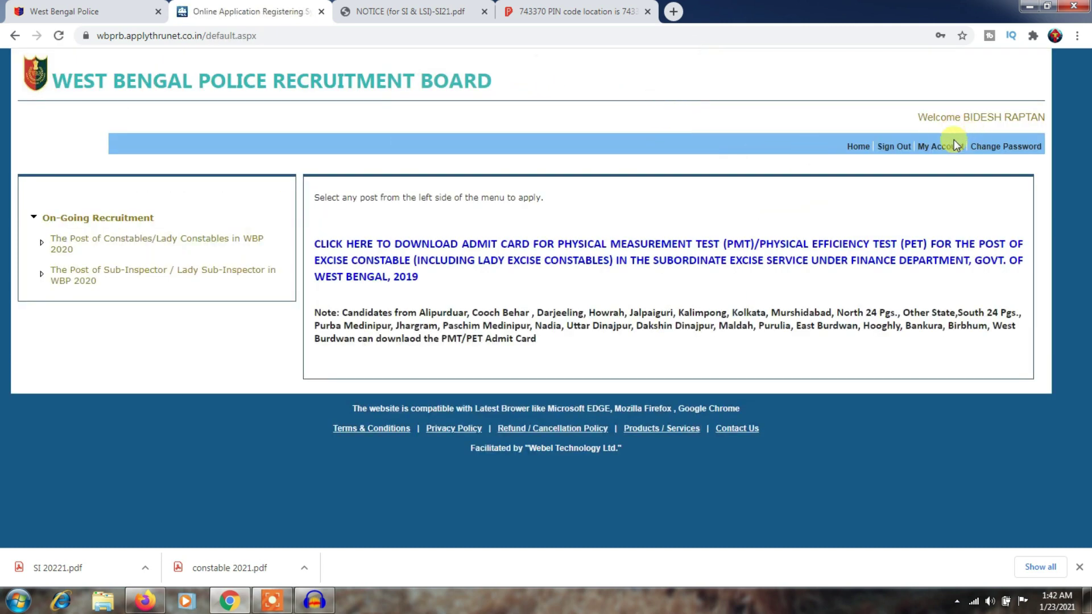
click(947, 147)
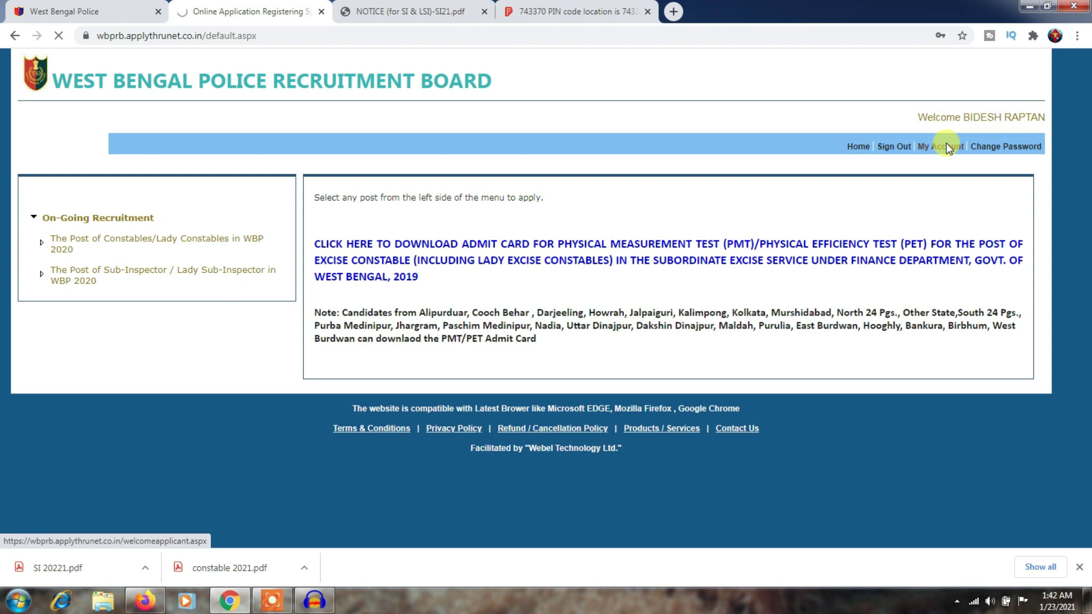